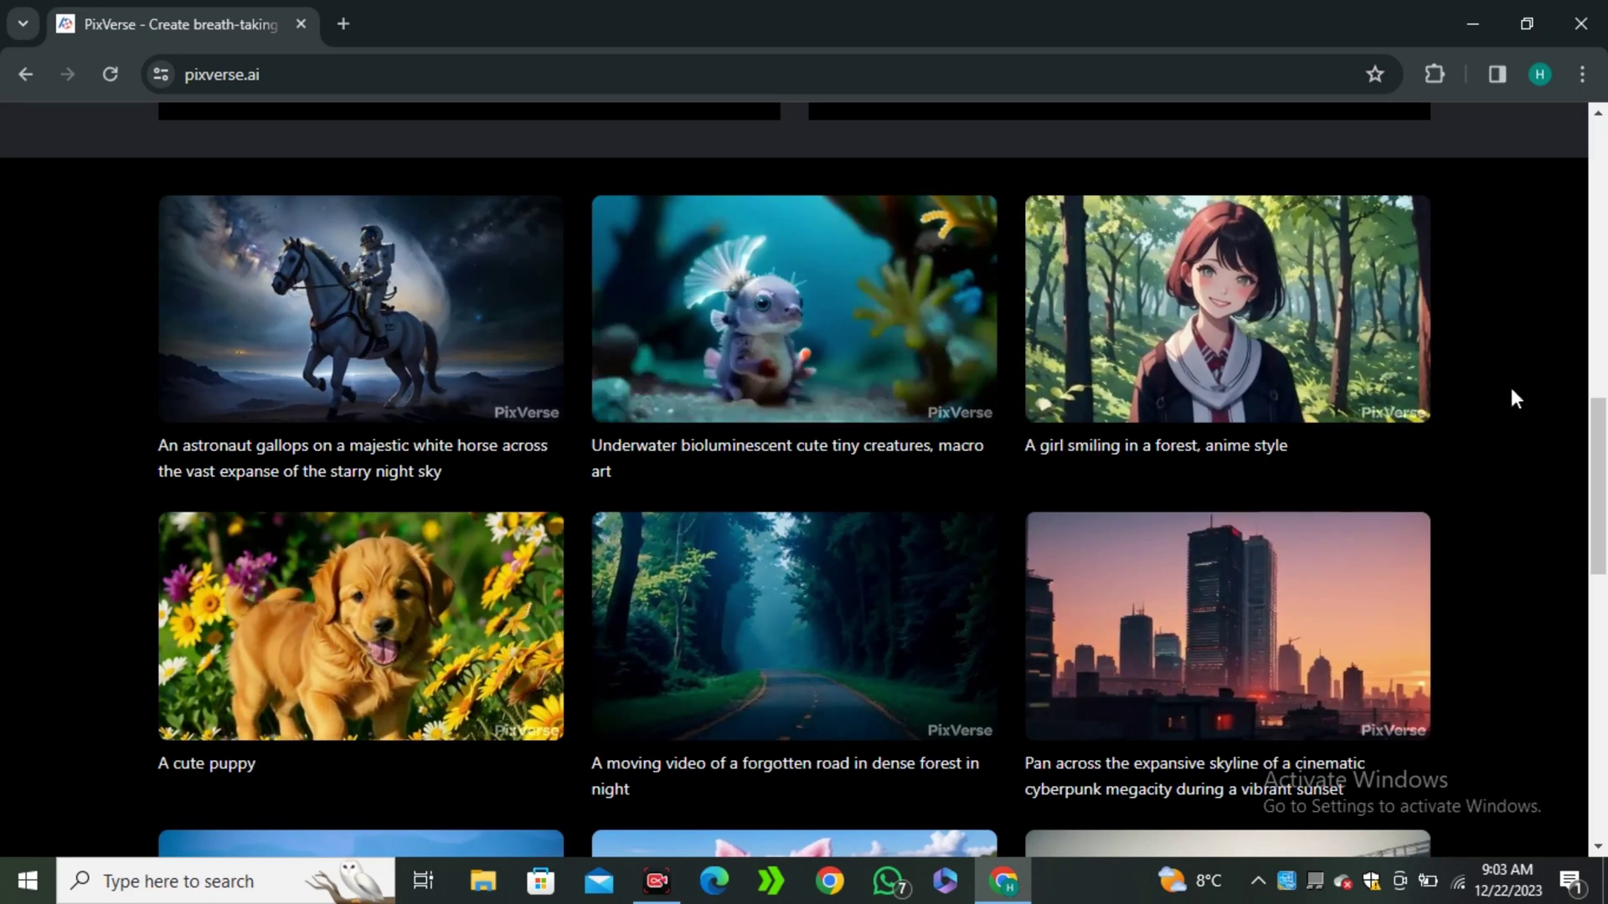
# - Scroll through the sample AI video gallery down to the Christmas greeting video maker
pyautogui.scroll(-2, 1535, 406)
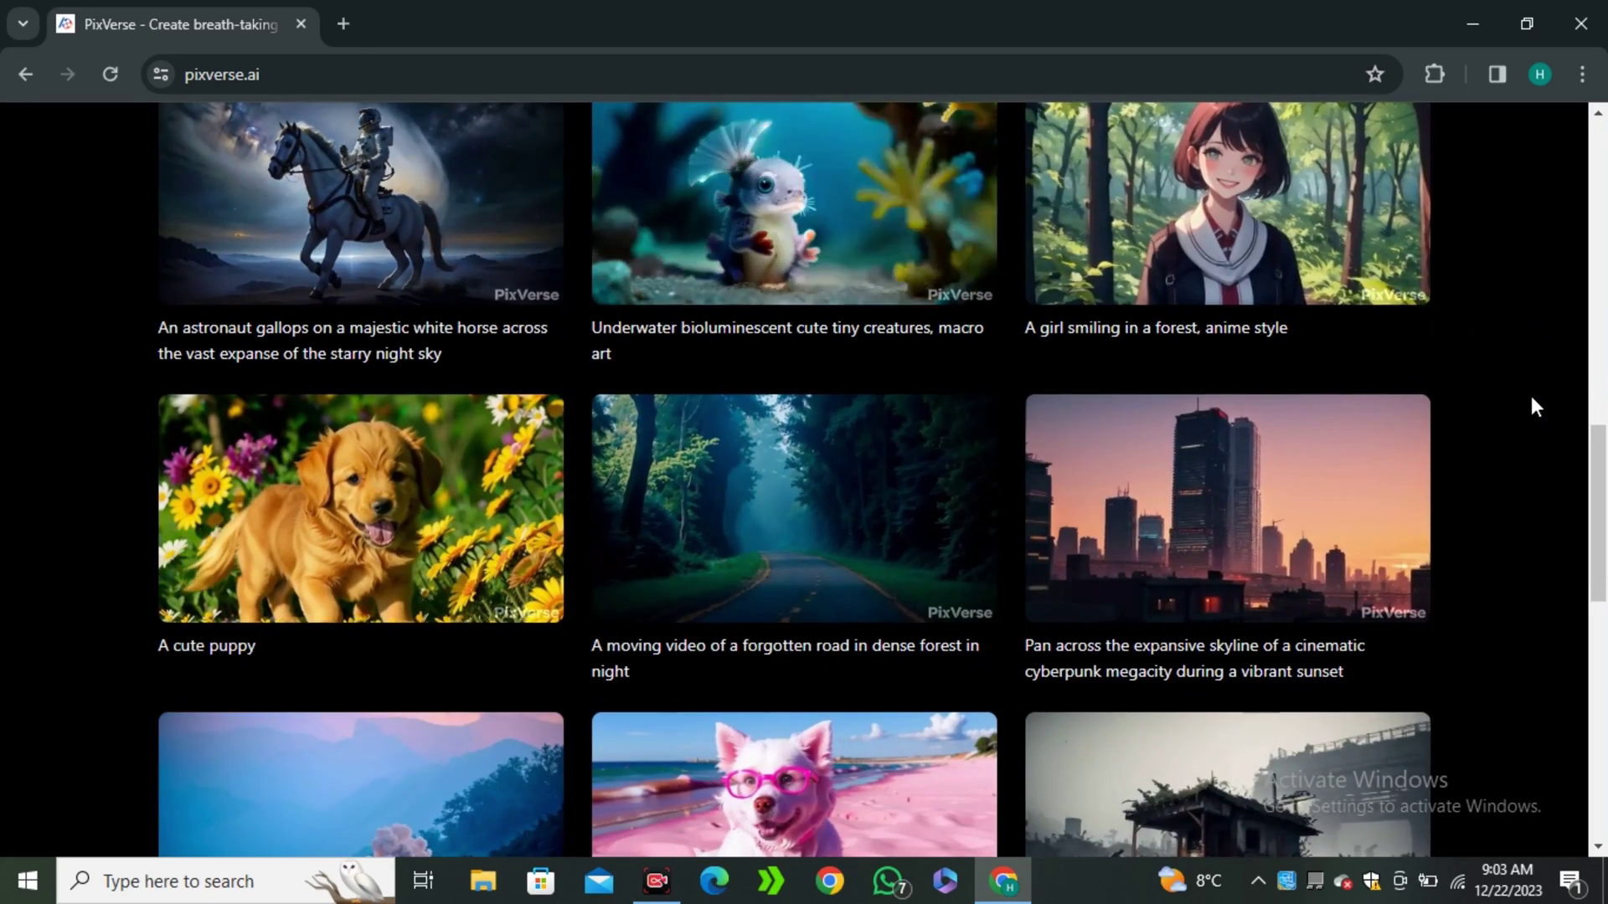
pyautogui.scroll(-3, 1535, 407)
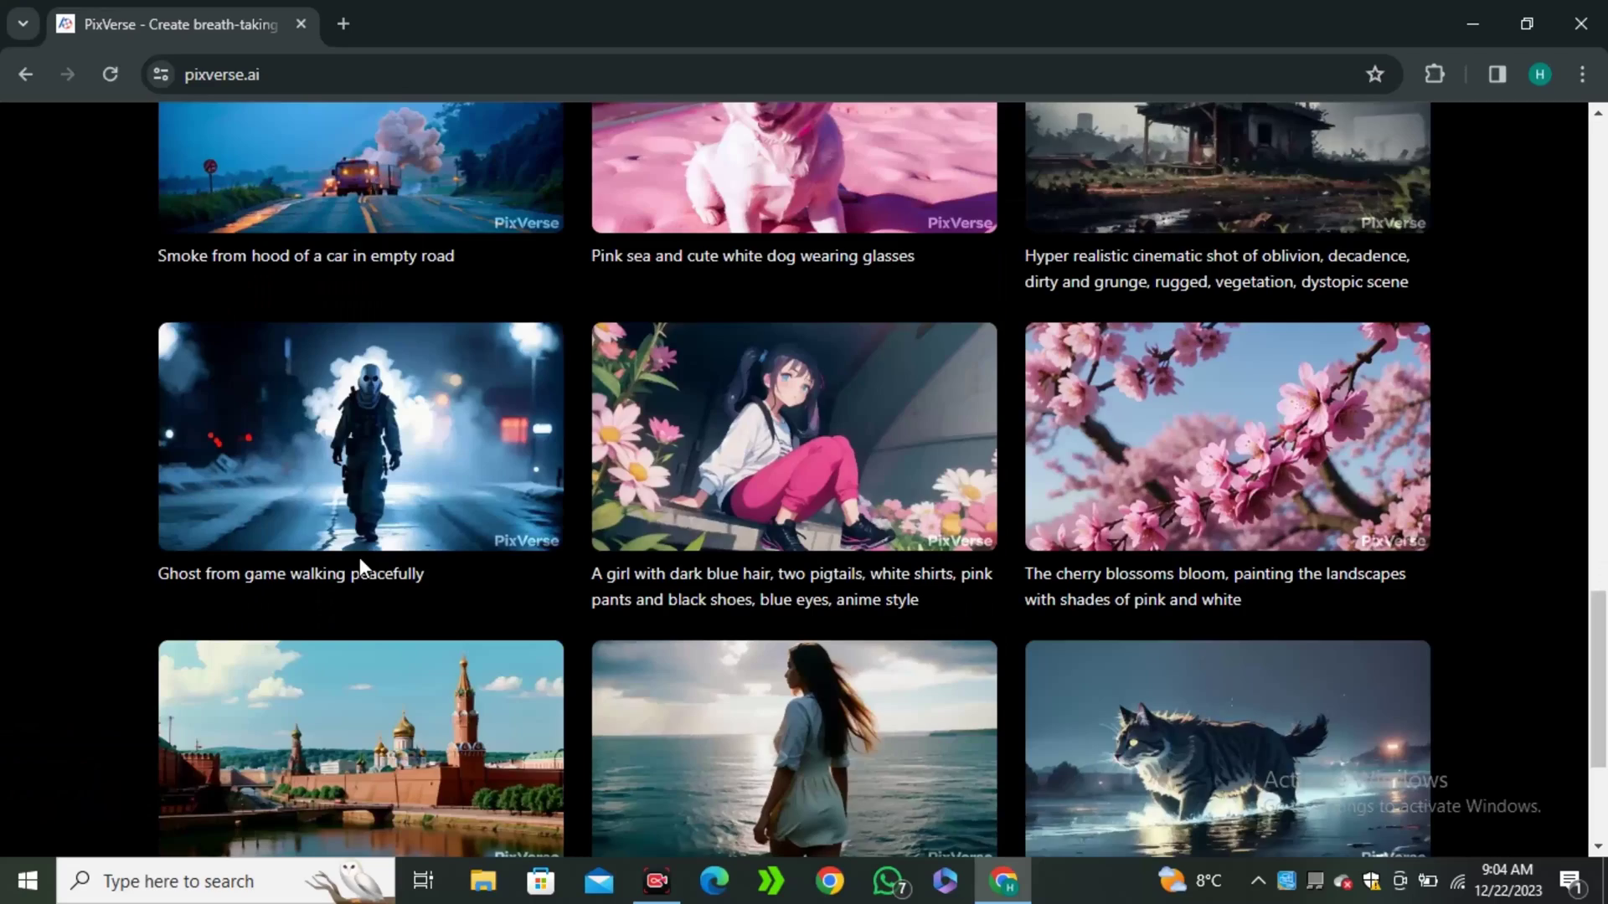
pyautogui.scroll(10, 551, 628)
pyautogui.scroll(-2, 655, 597)
pyautogui.scroll(-2, 655, 596)
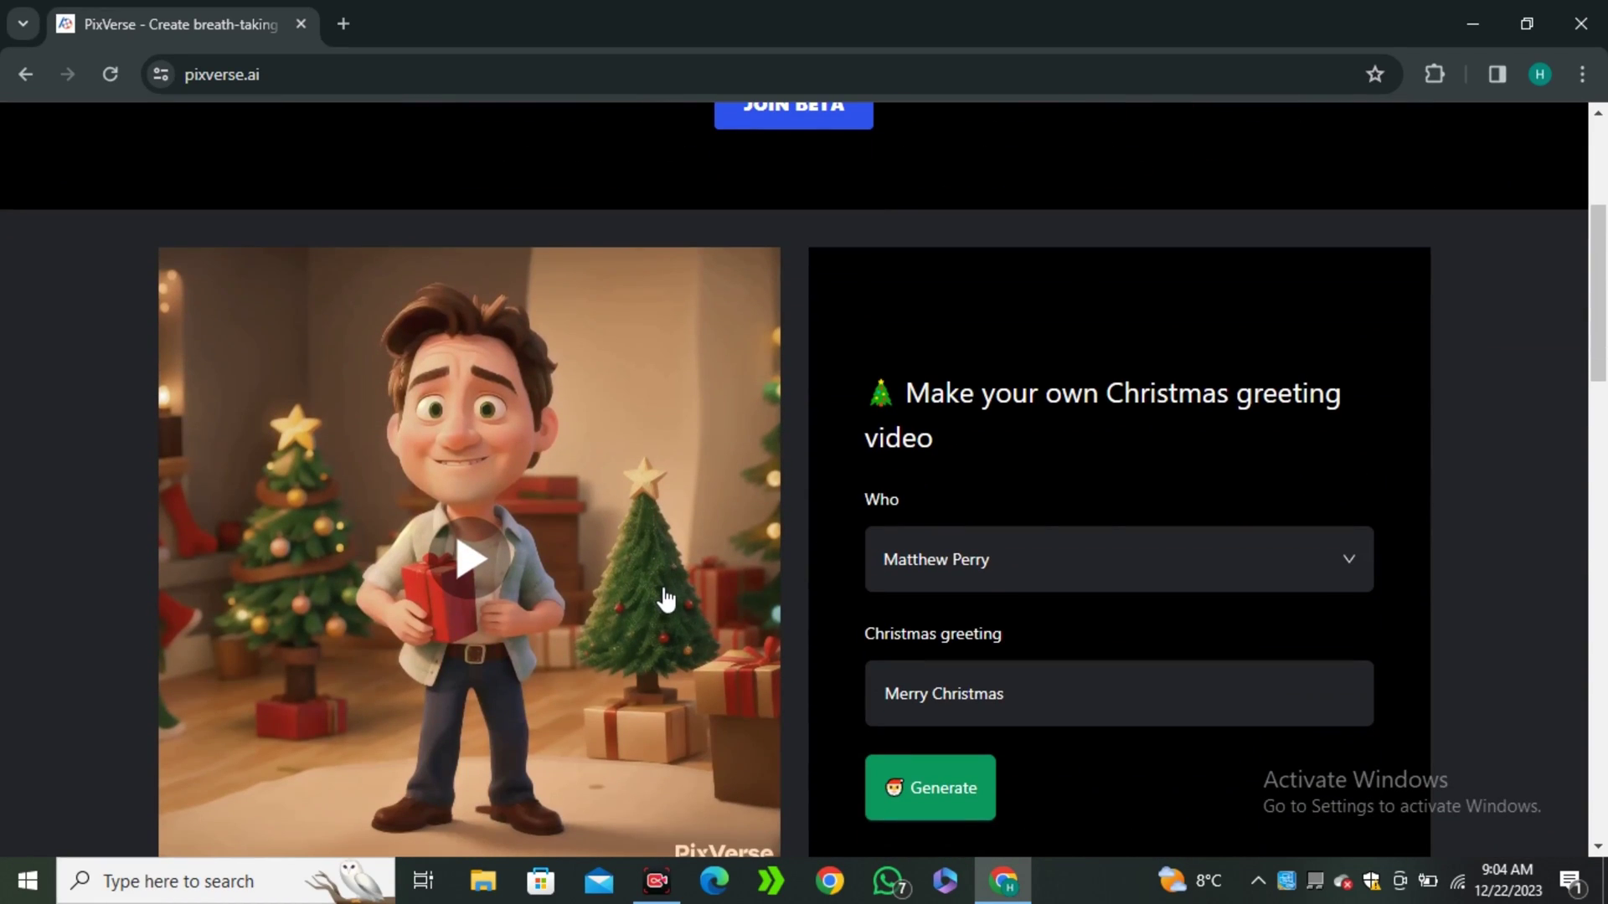
# - Choose Lionel Messi as the celebrity sending the Christmas greeting
pyautogui.scroll(-1, 870, 549)
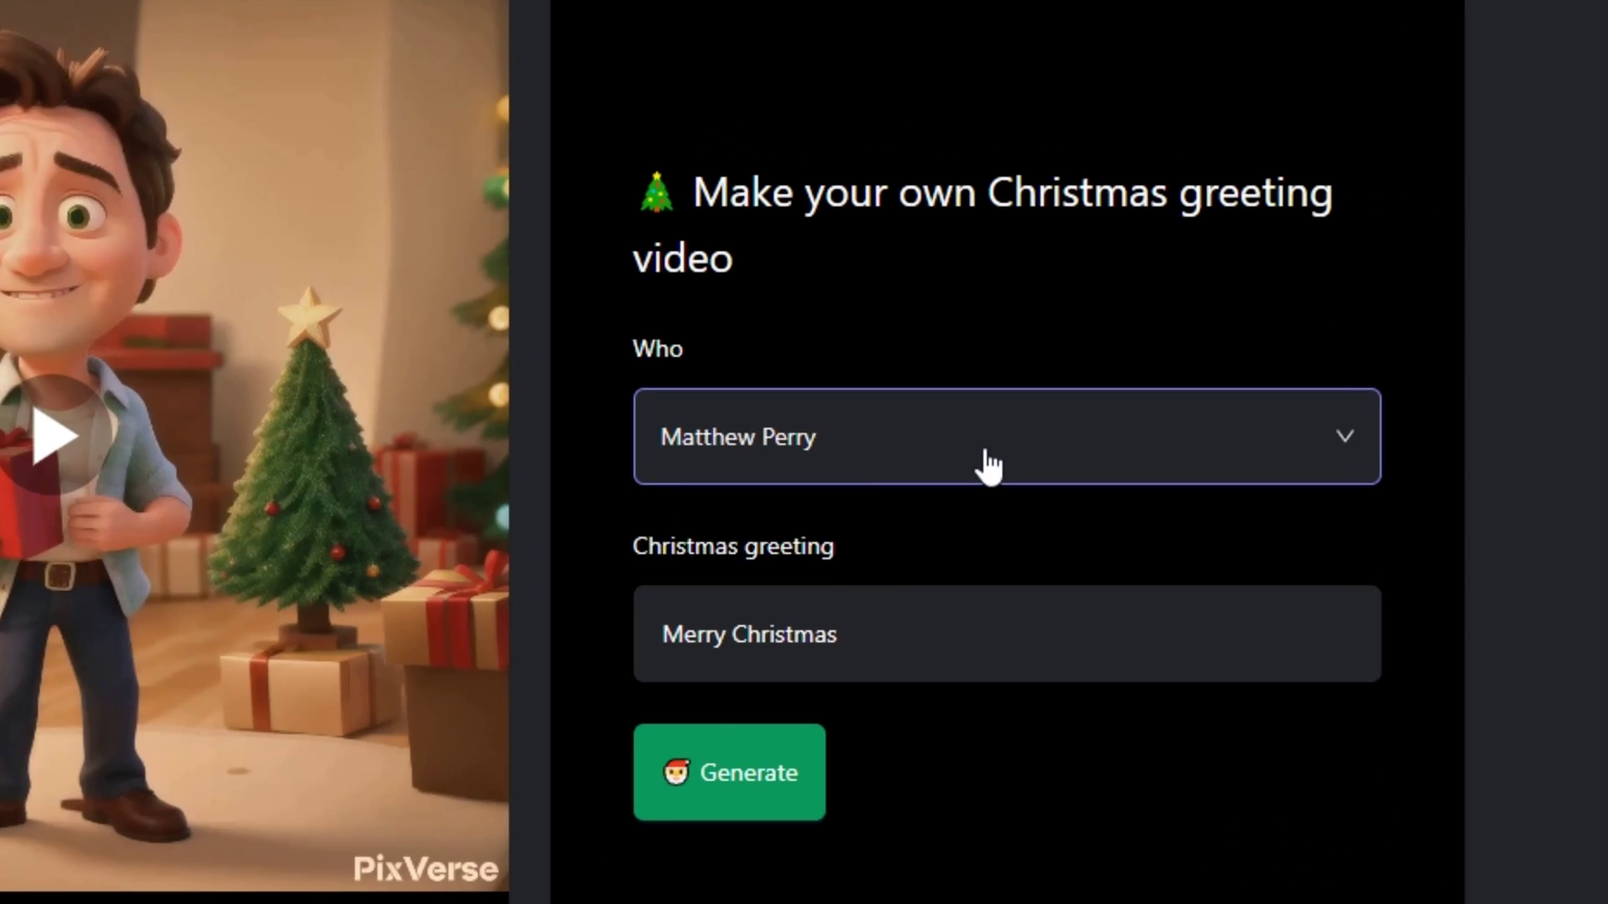
pyautogui.click(1097, 460)
pyautogui.scroll(-3, 1032, 567)
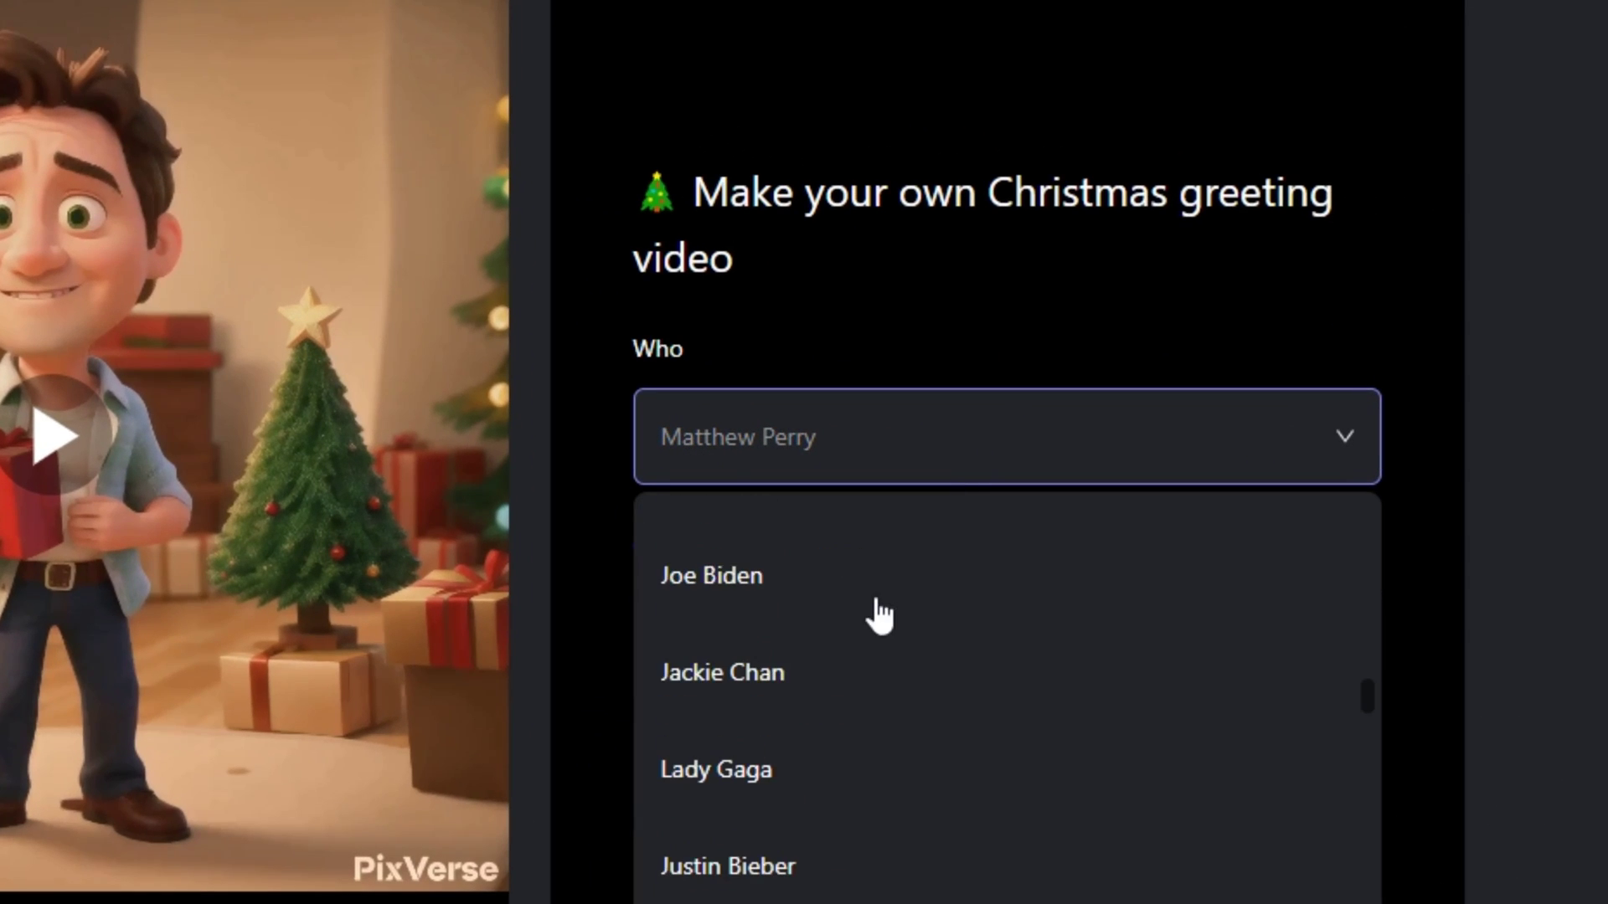
pyautogui.scroll(-4, 804, 674)
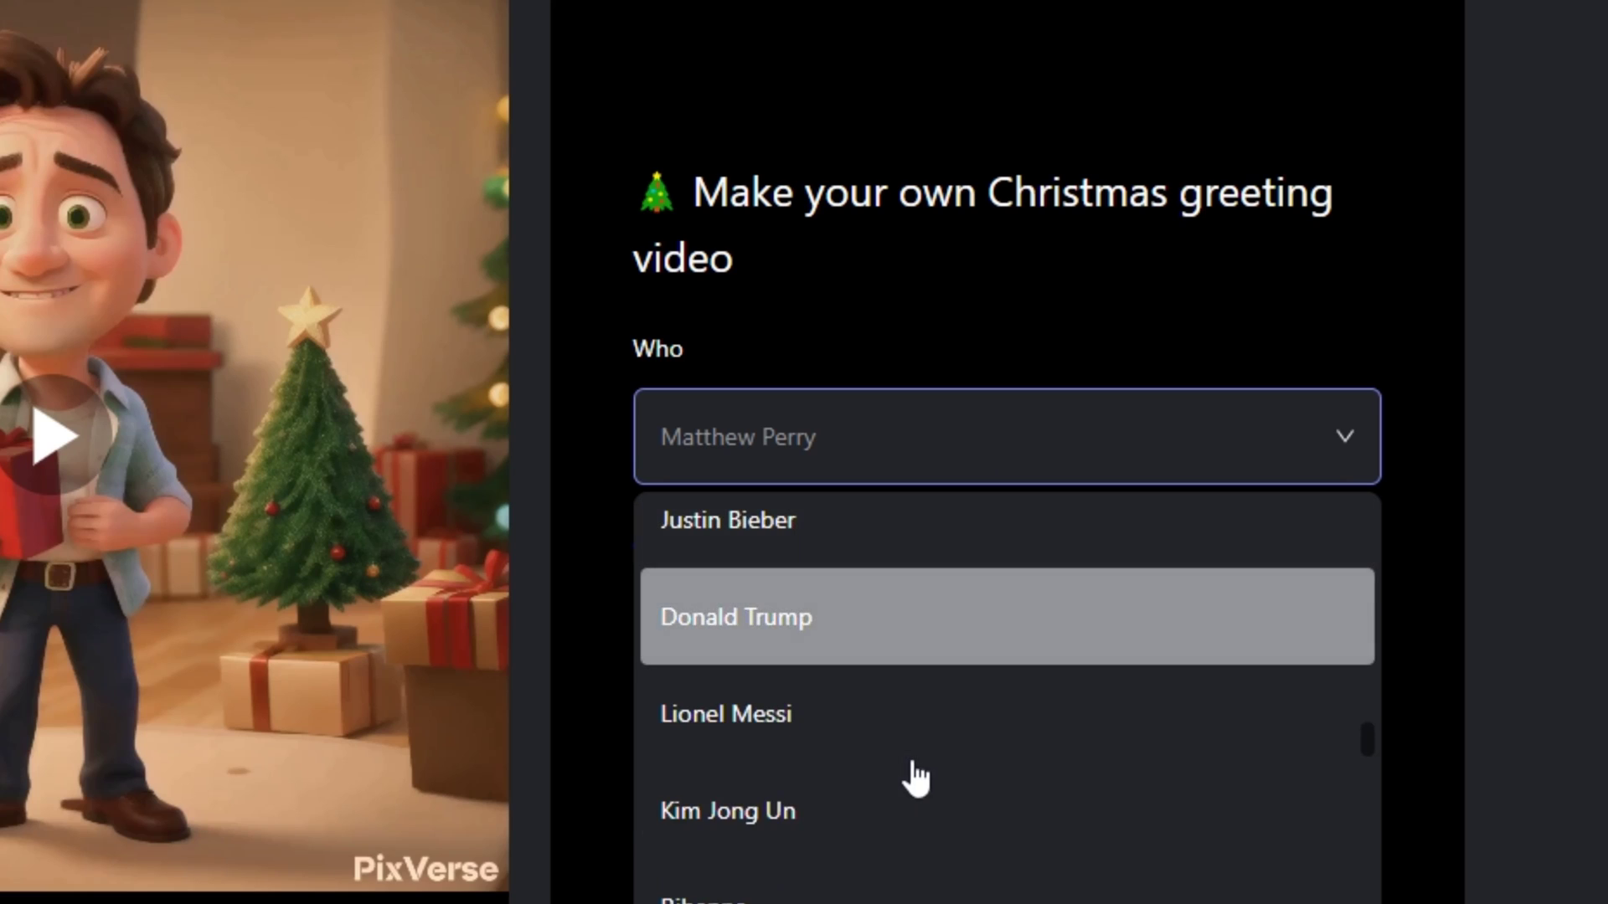
pyautogui.click(852, 733)
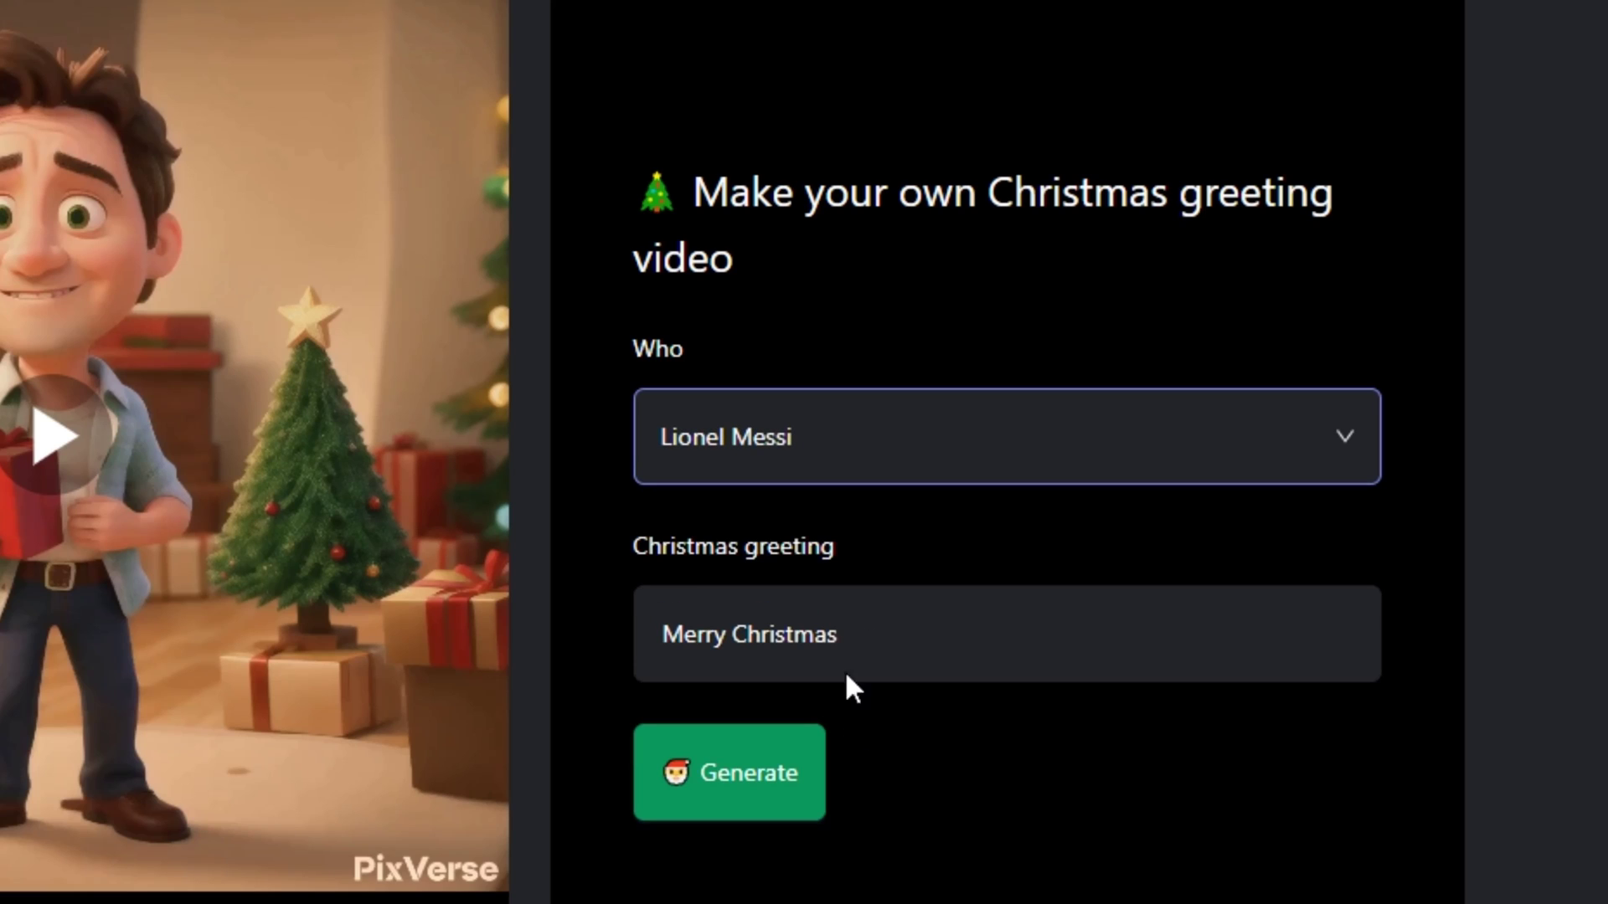
# - Extend the greeting to 'Merry Christmas from messi and team', generate it, and play the result
pyautogui.tripleClick(937, 635)
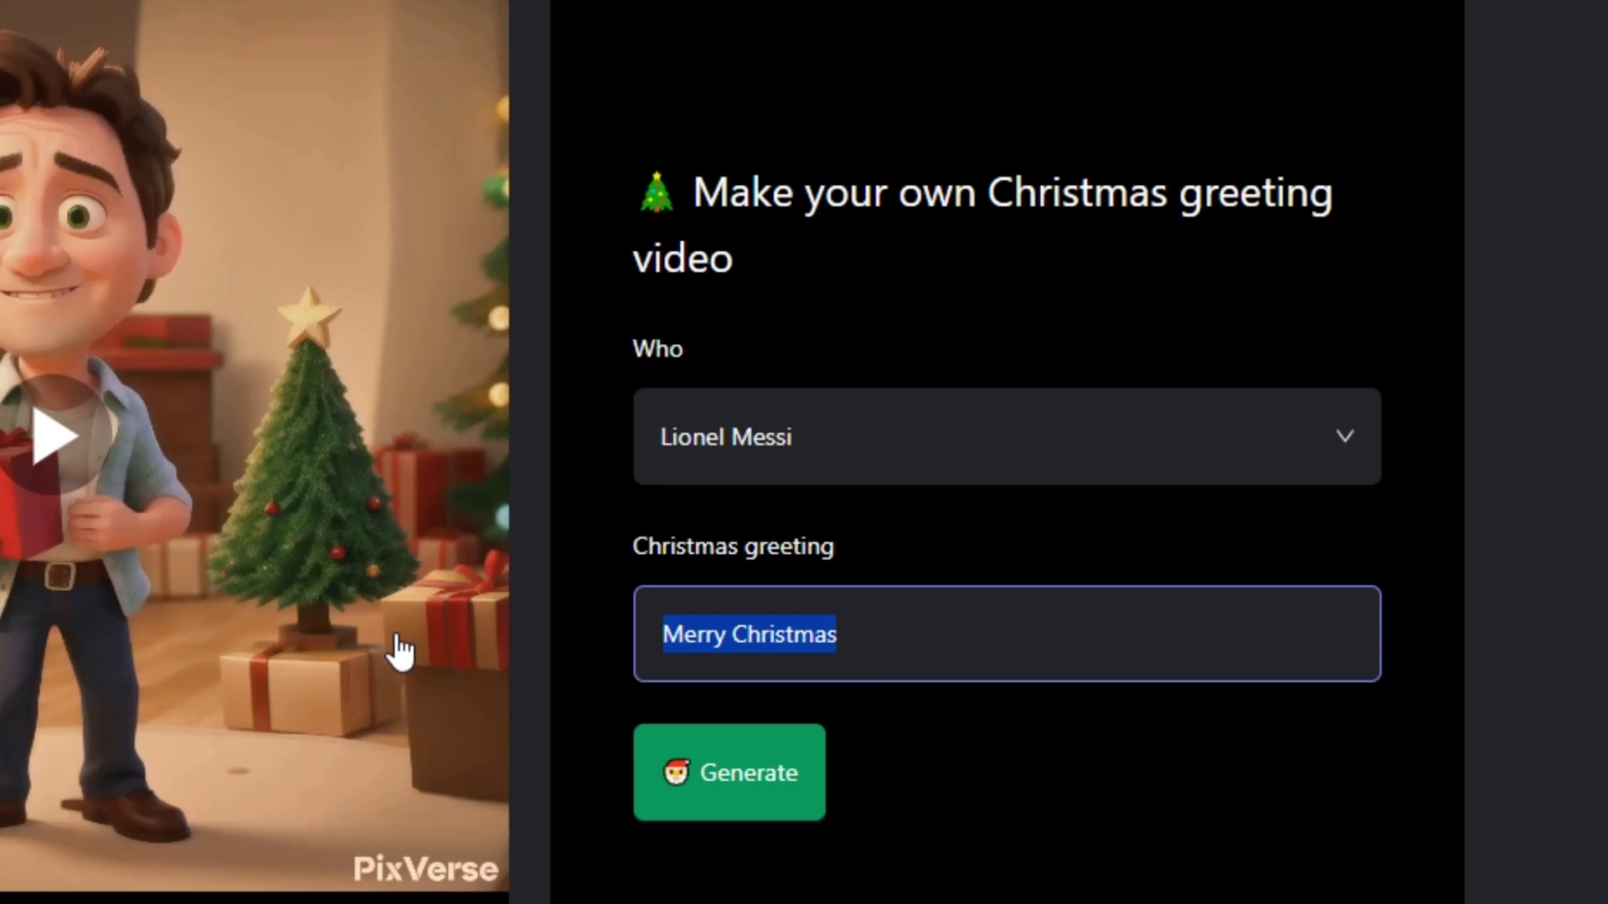
pyautogui.click(992, 639)
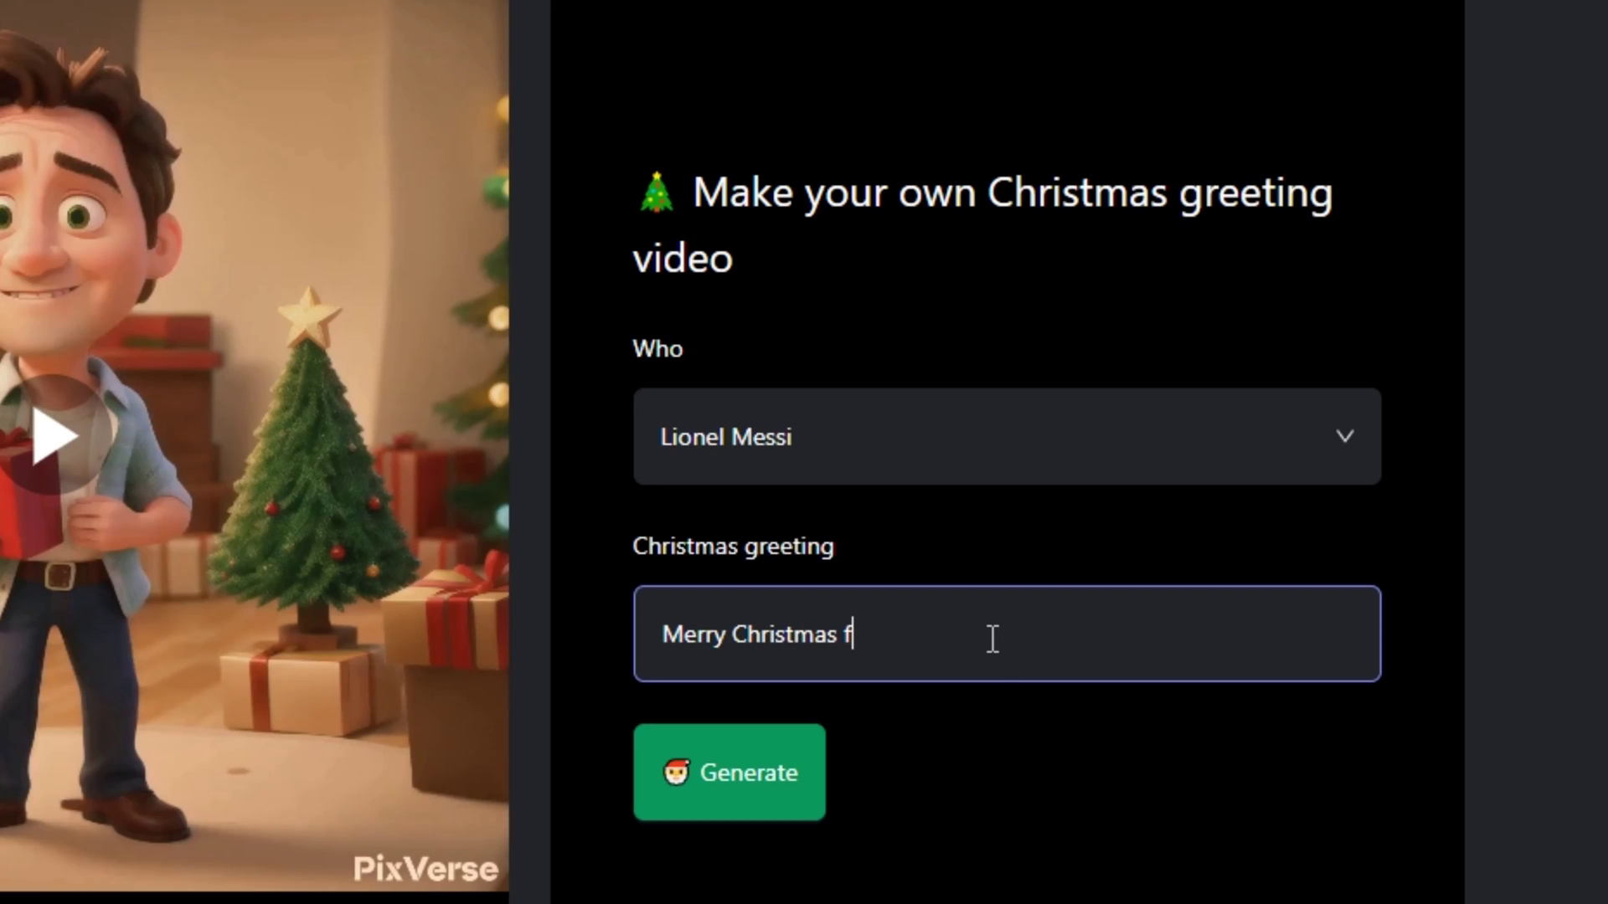
pyautogui.write('from messi and ')
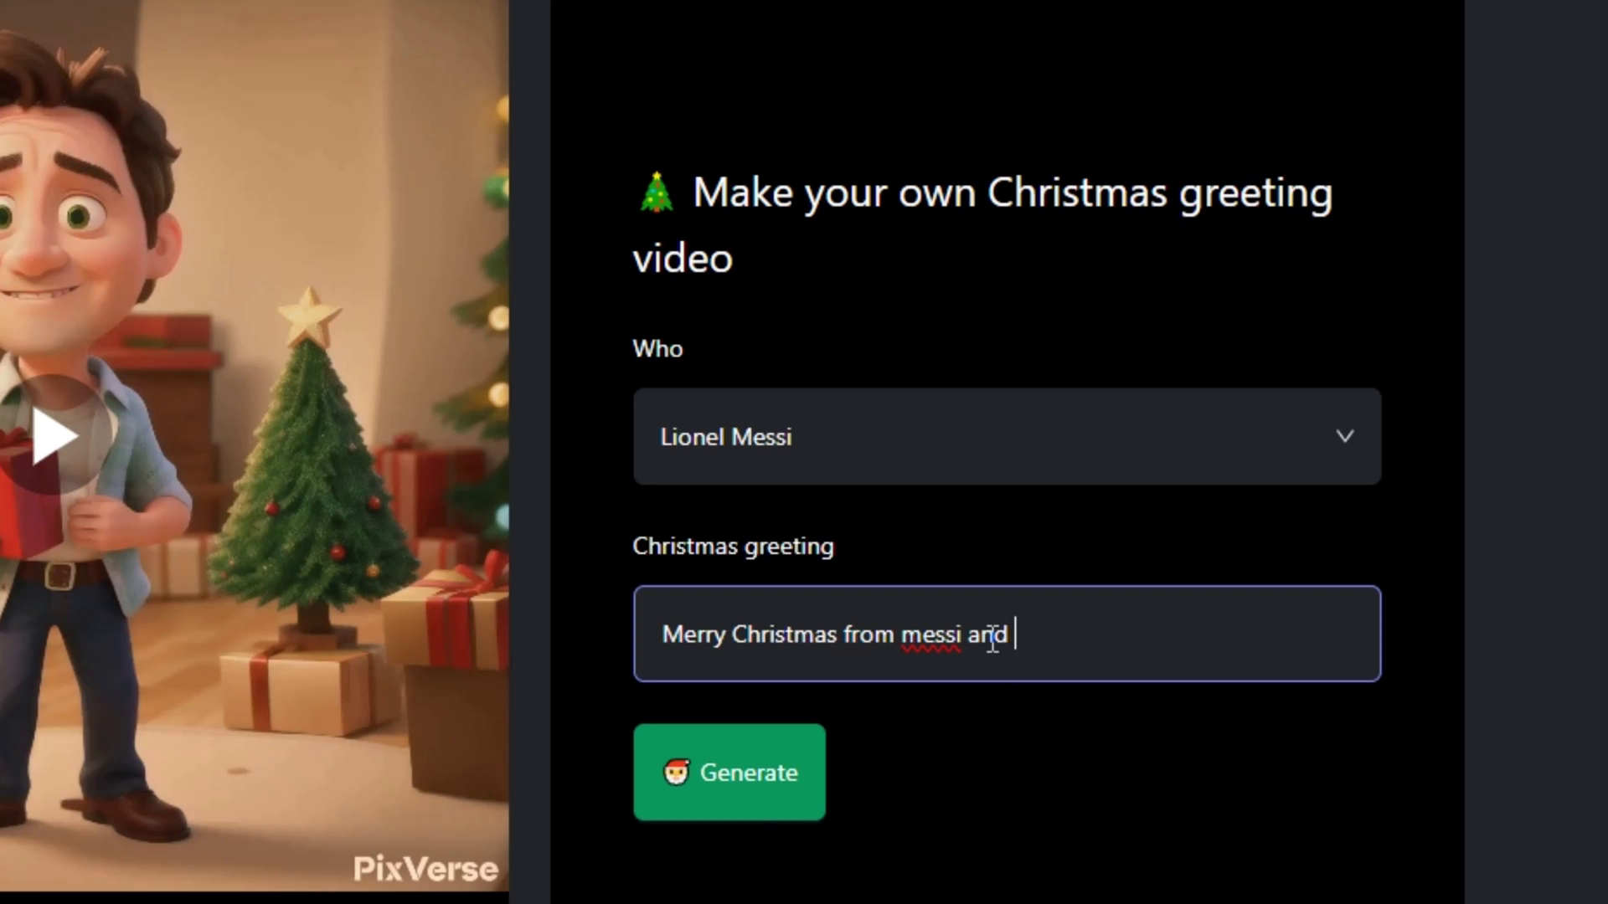
pyautogui.write('team')
pyautogui.click(742, 781)
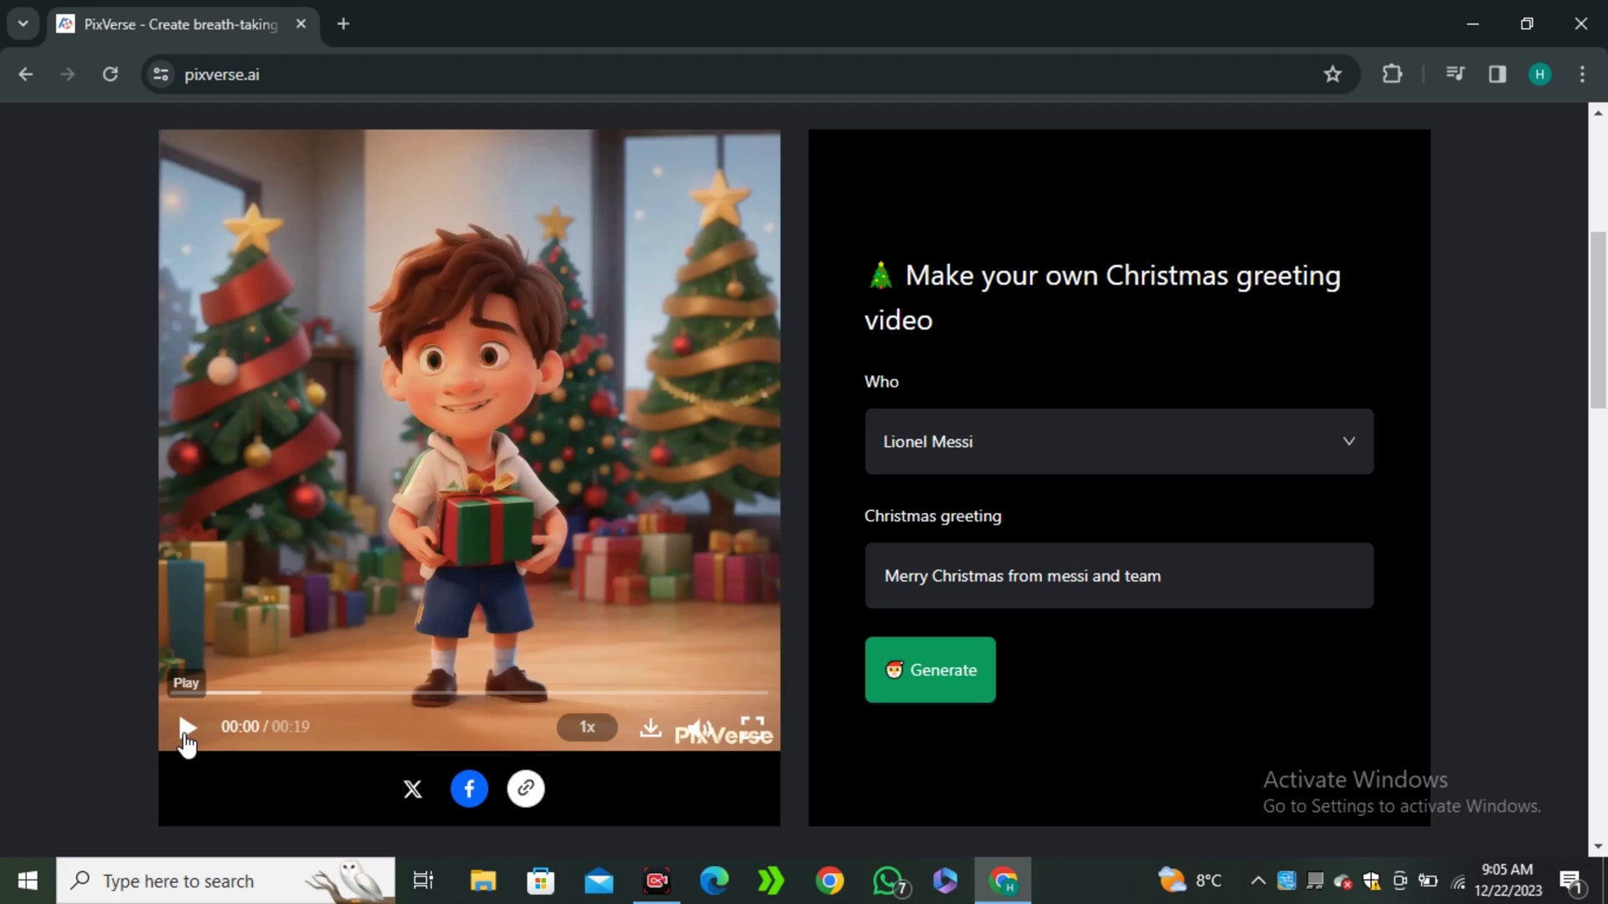
pyautogui.click(187, 727)
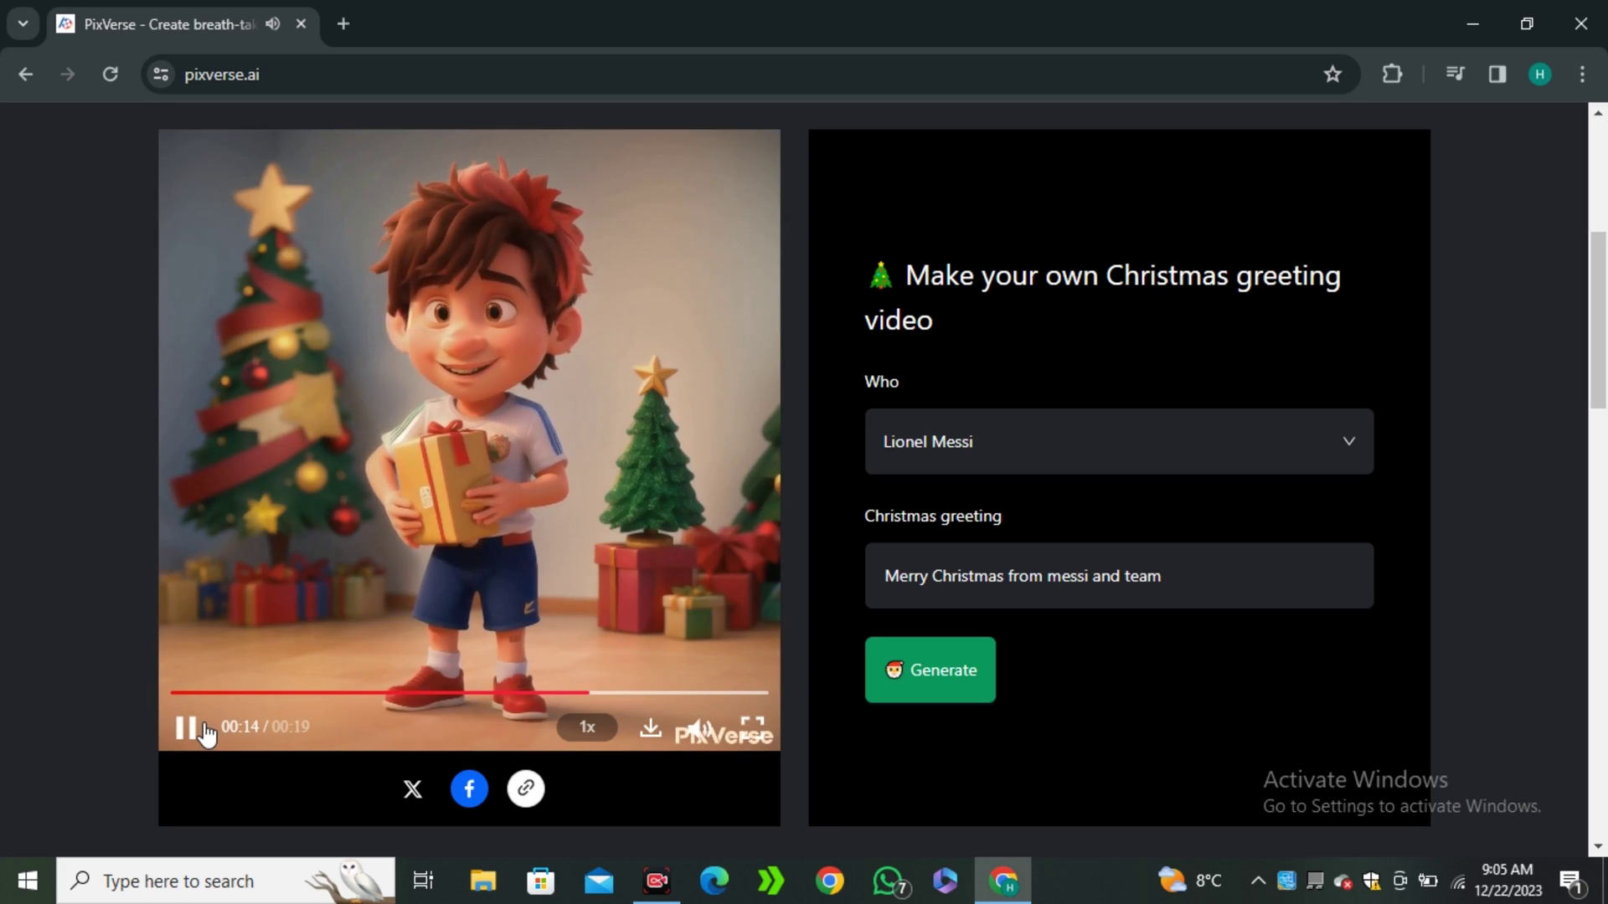
# - Pause the Messi greeting video at 00:14 and scroll back to the page header
pyautogui.click(201, 729)
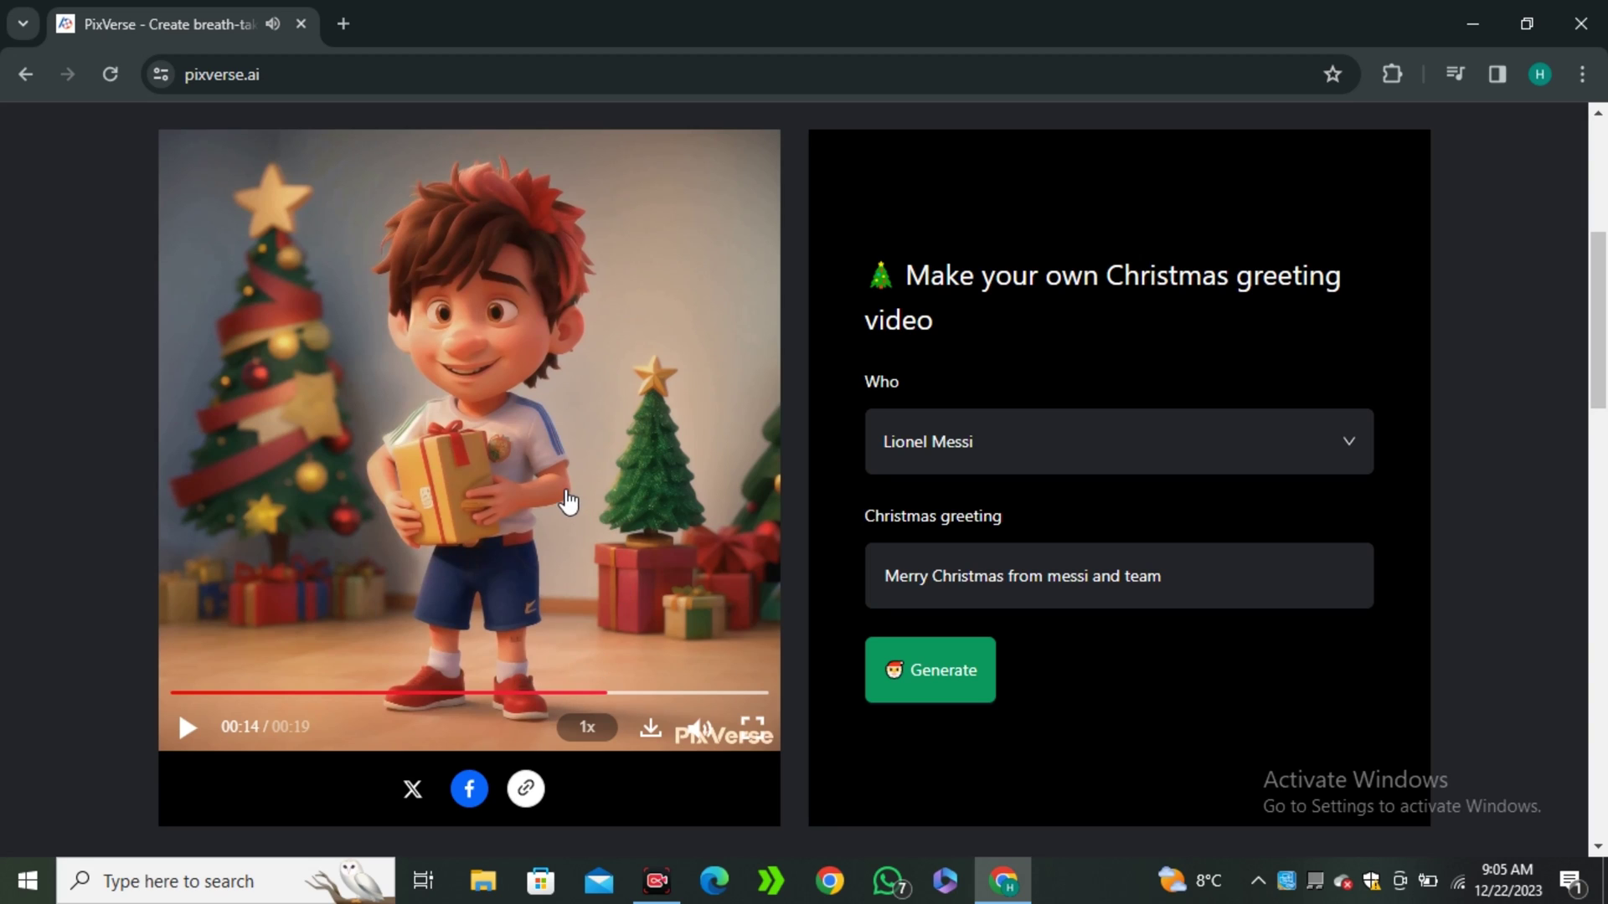
pyautogui.scroll(5, 569, 500)
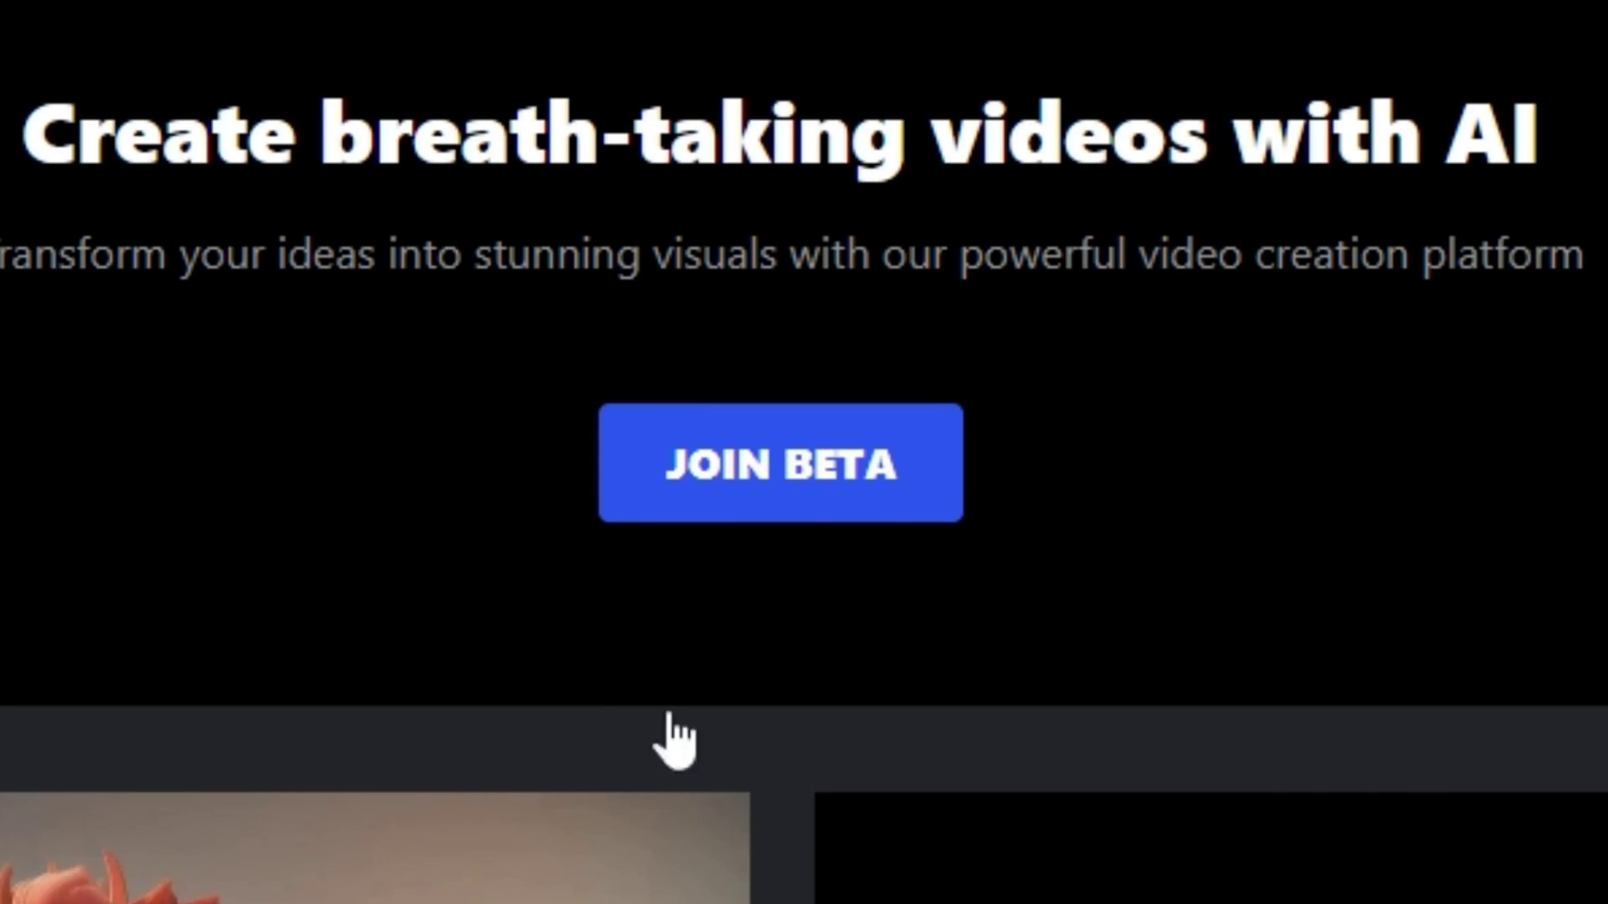
# - Join the PixVerse Discord via JOIN BETA, go to #generate-room-1, and enter '/' to list bot commands
pyautogui.click(781, 463)
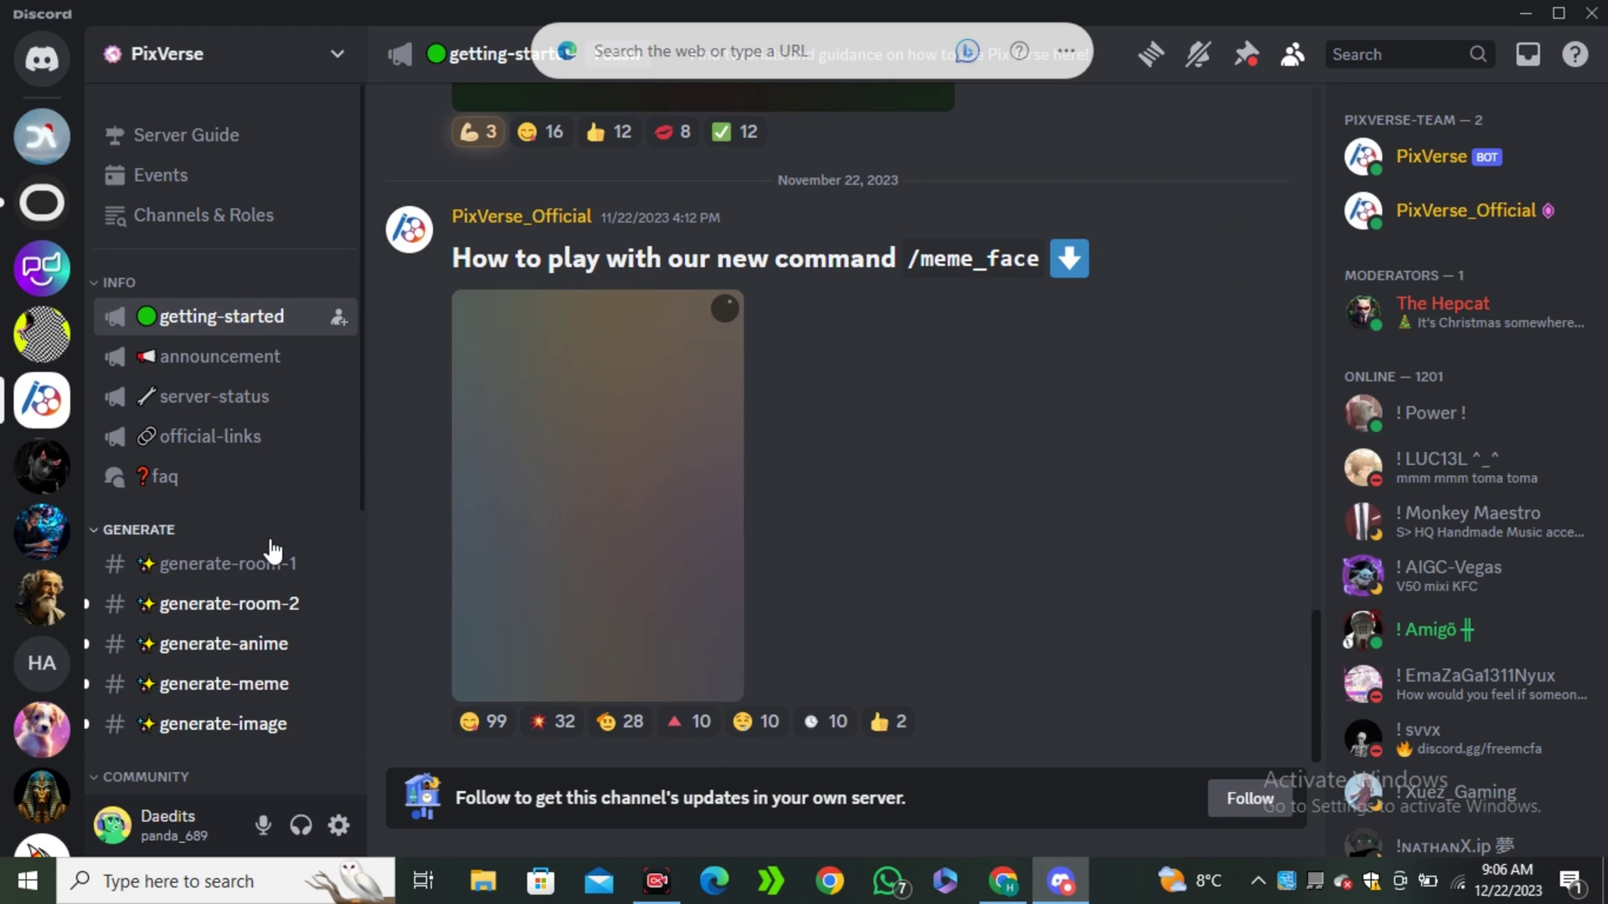
pyautogui.scroll(-2, 252, 502)
pyautogui.moveTo(263, 468)
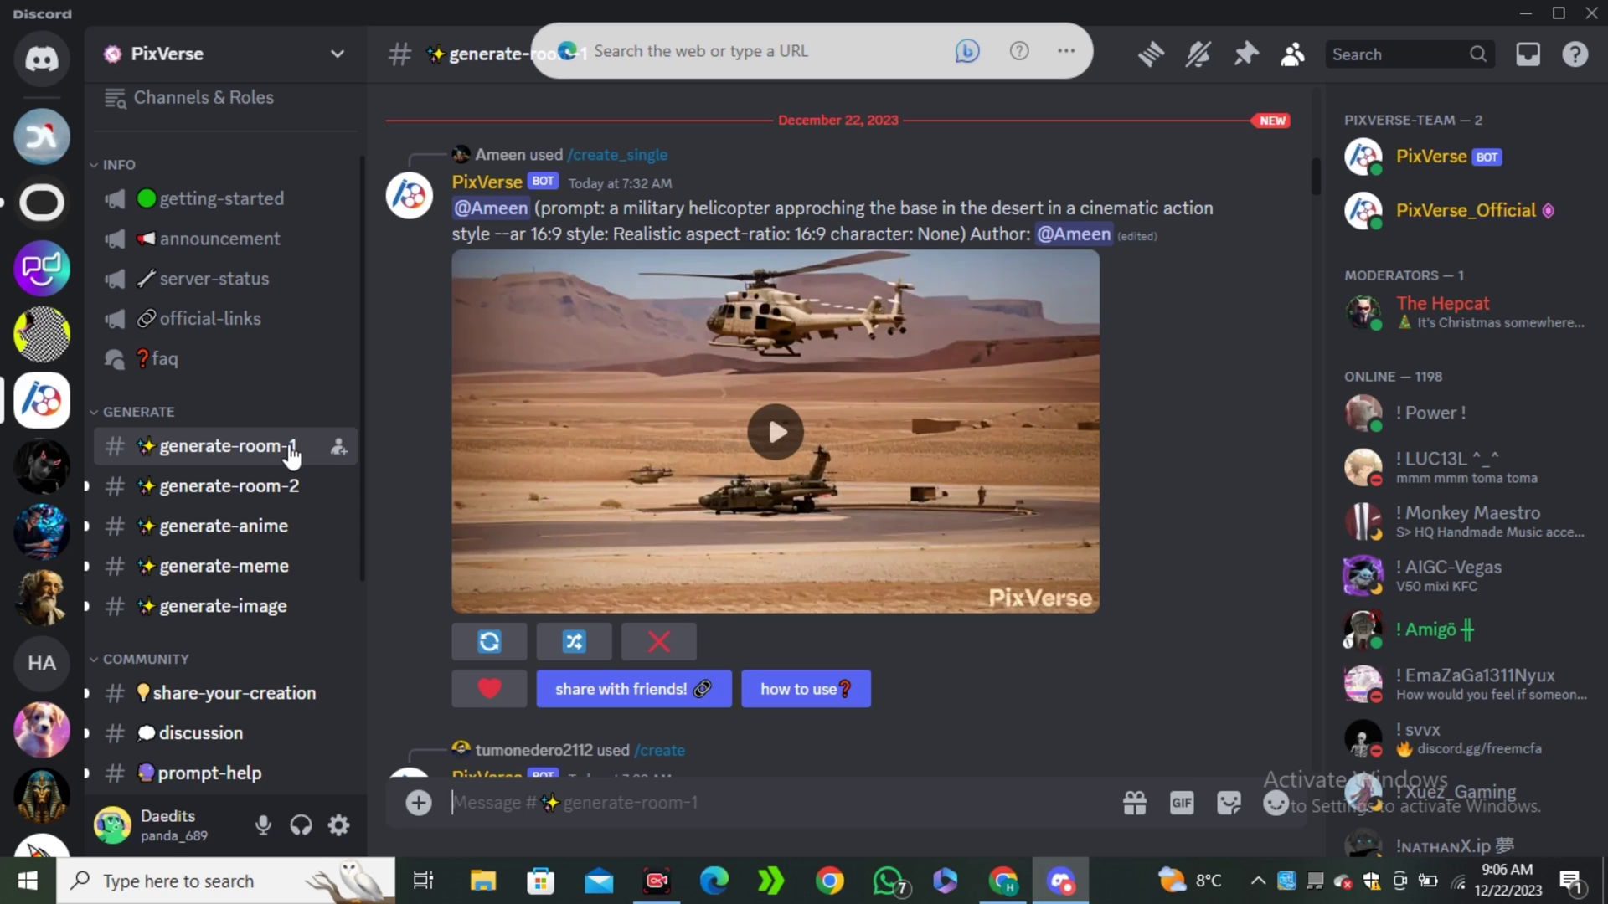
pyautogui.scroll(-10, 782, 623)
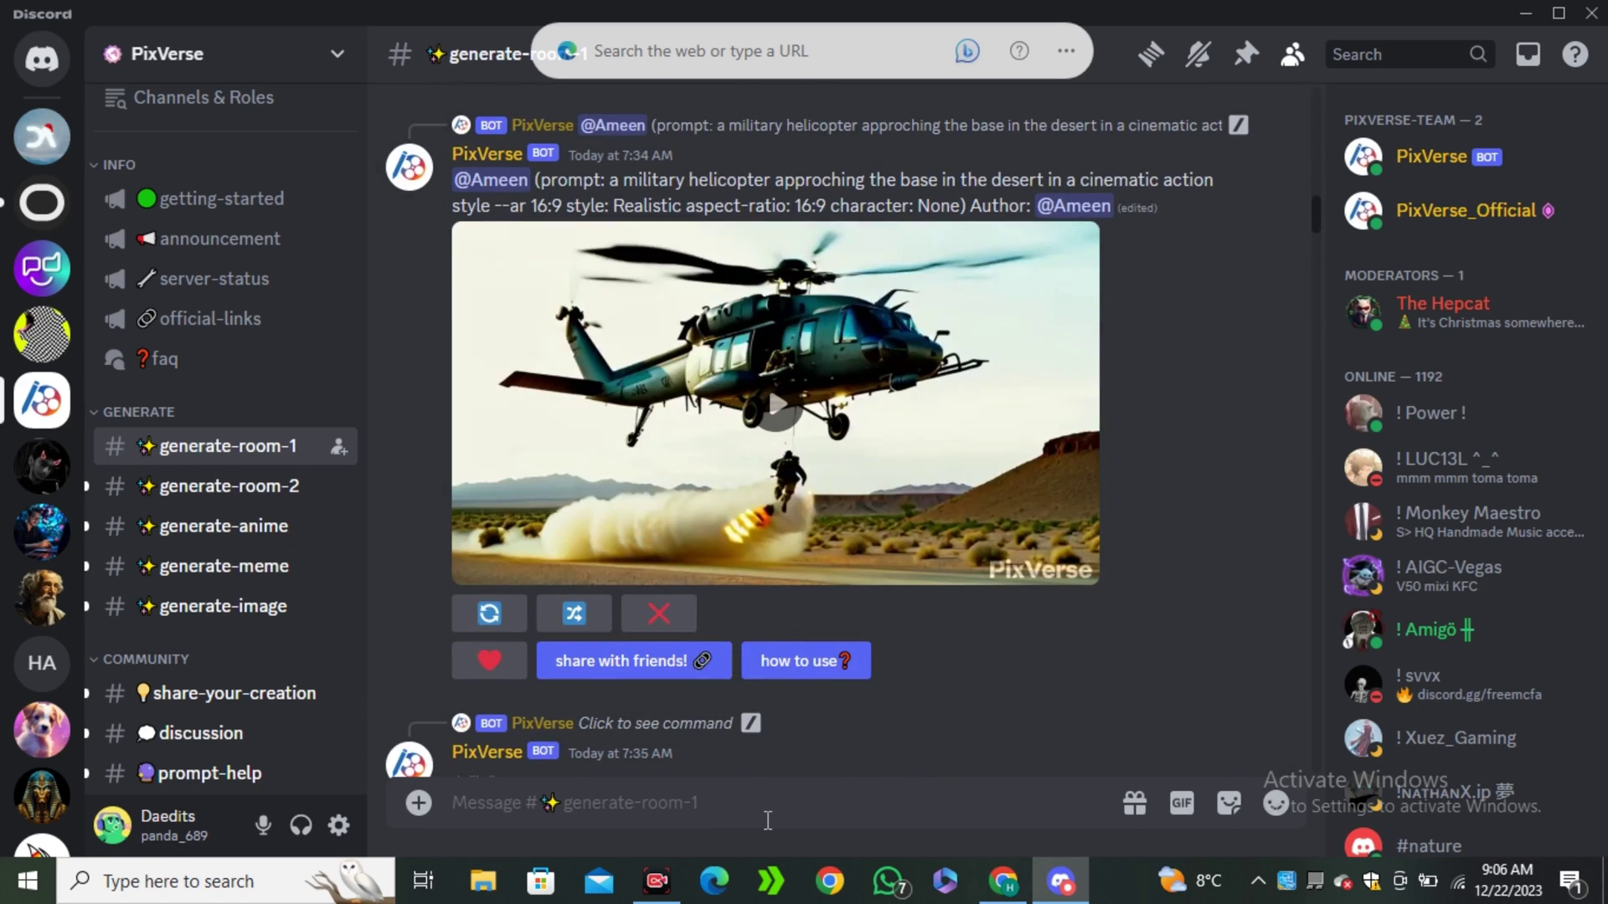
pyautogui.write('/')
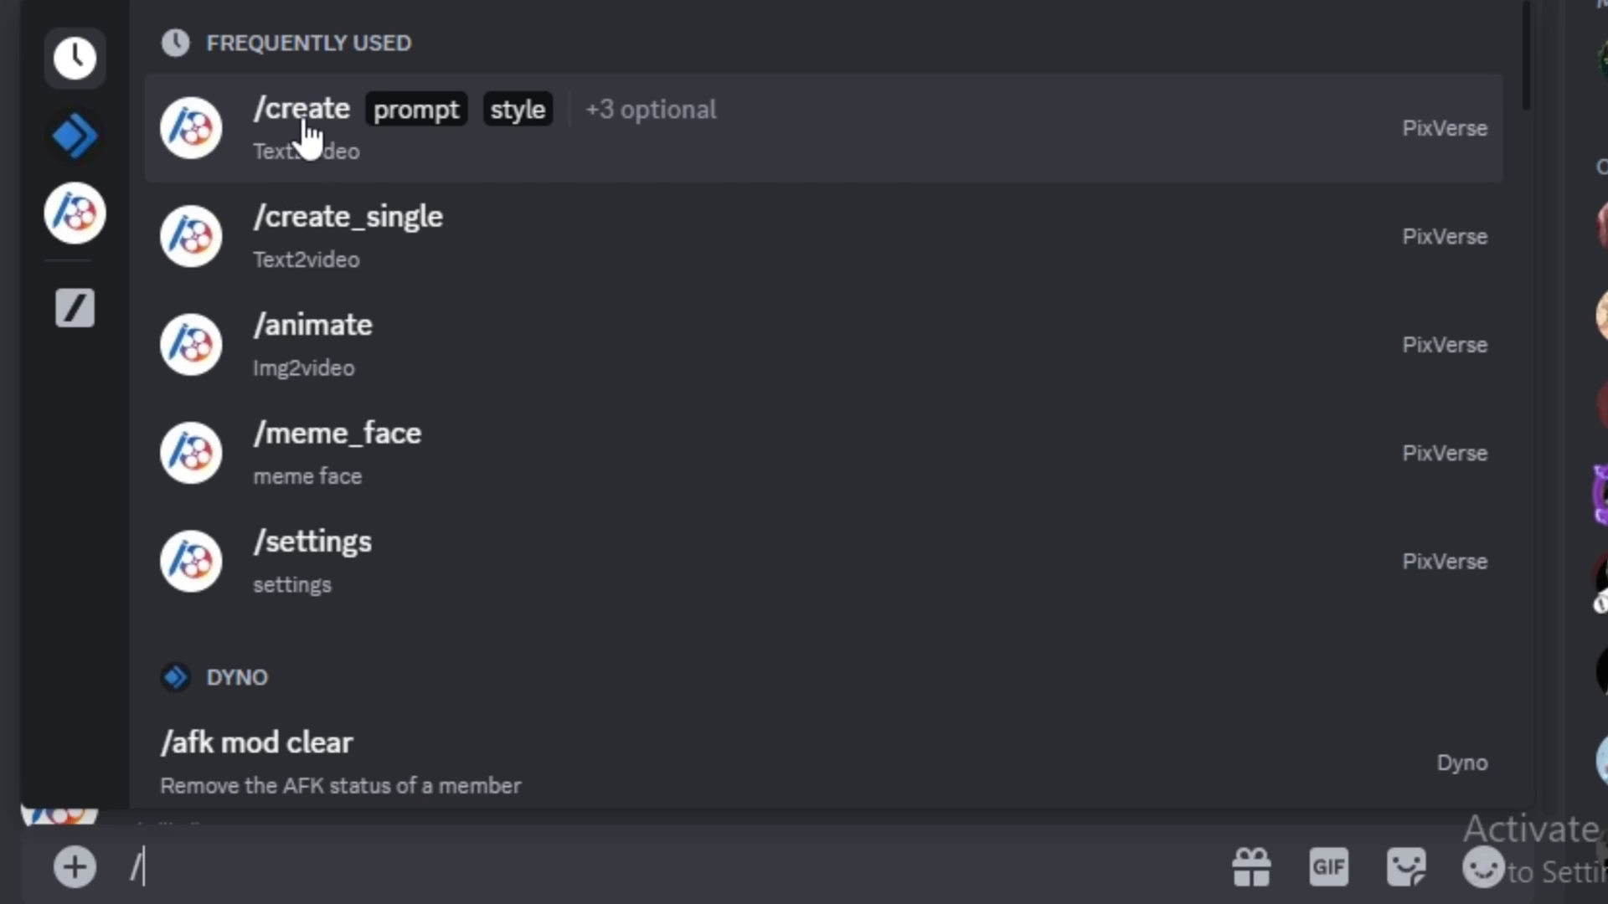
# - Send /create 'a 22 years old german woman walking on a street , cinematic' with Realistic style, 'no blur', 16:9
pyautogui.click(305, 134)
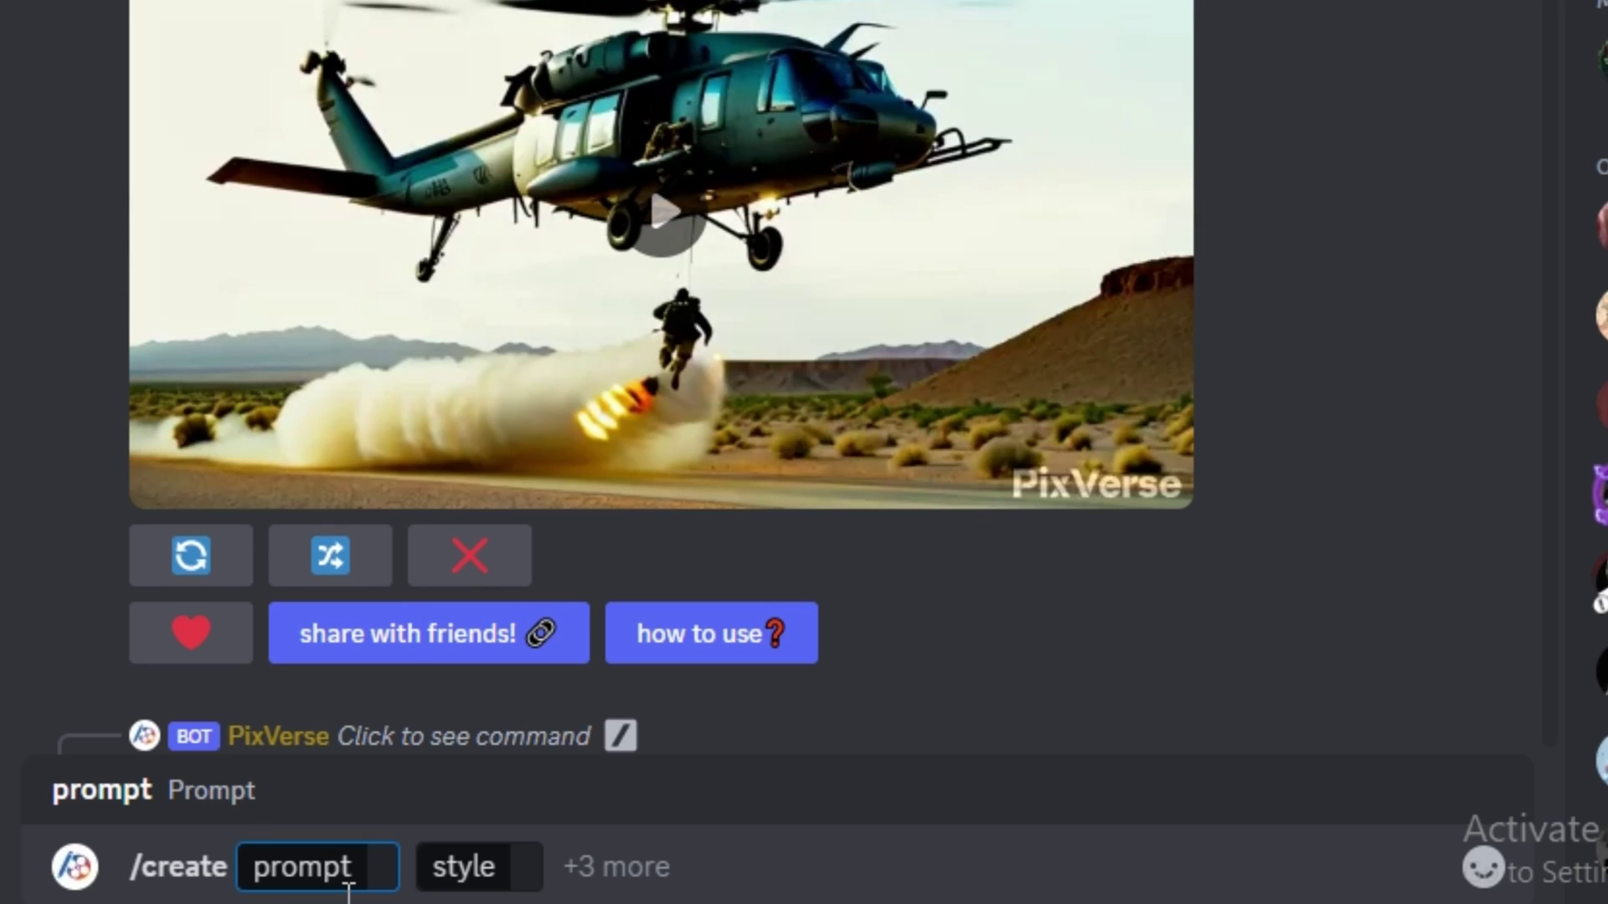
pyautogui.write('a 22')
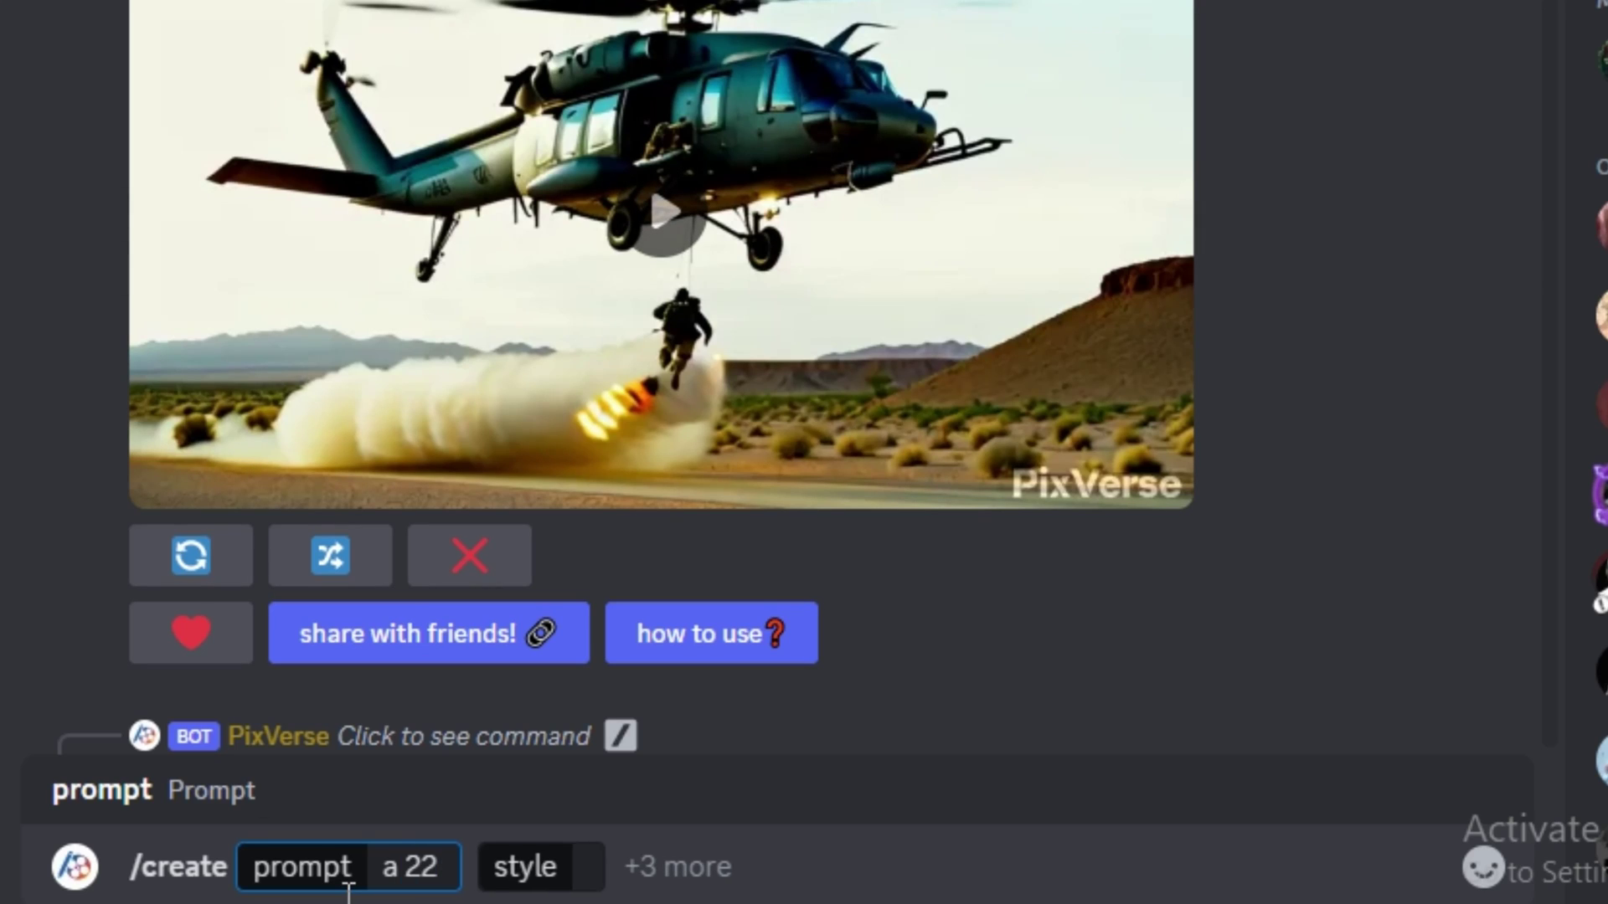
pyautogui.write(' years old german woman walking on a street , cinematic')
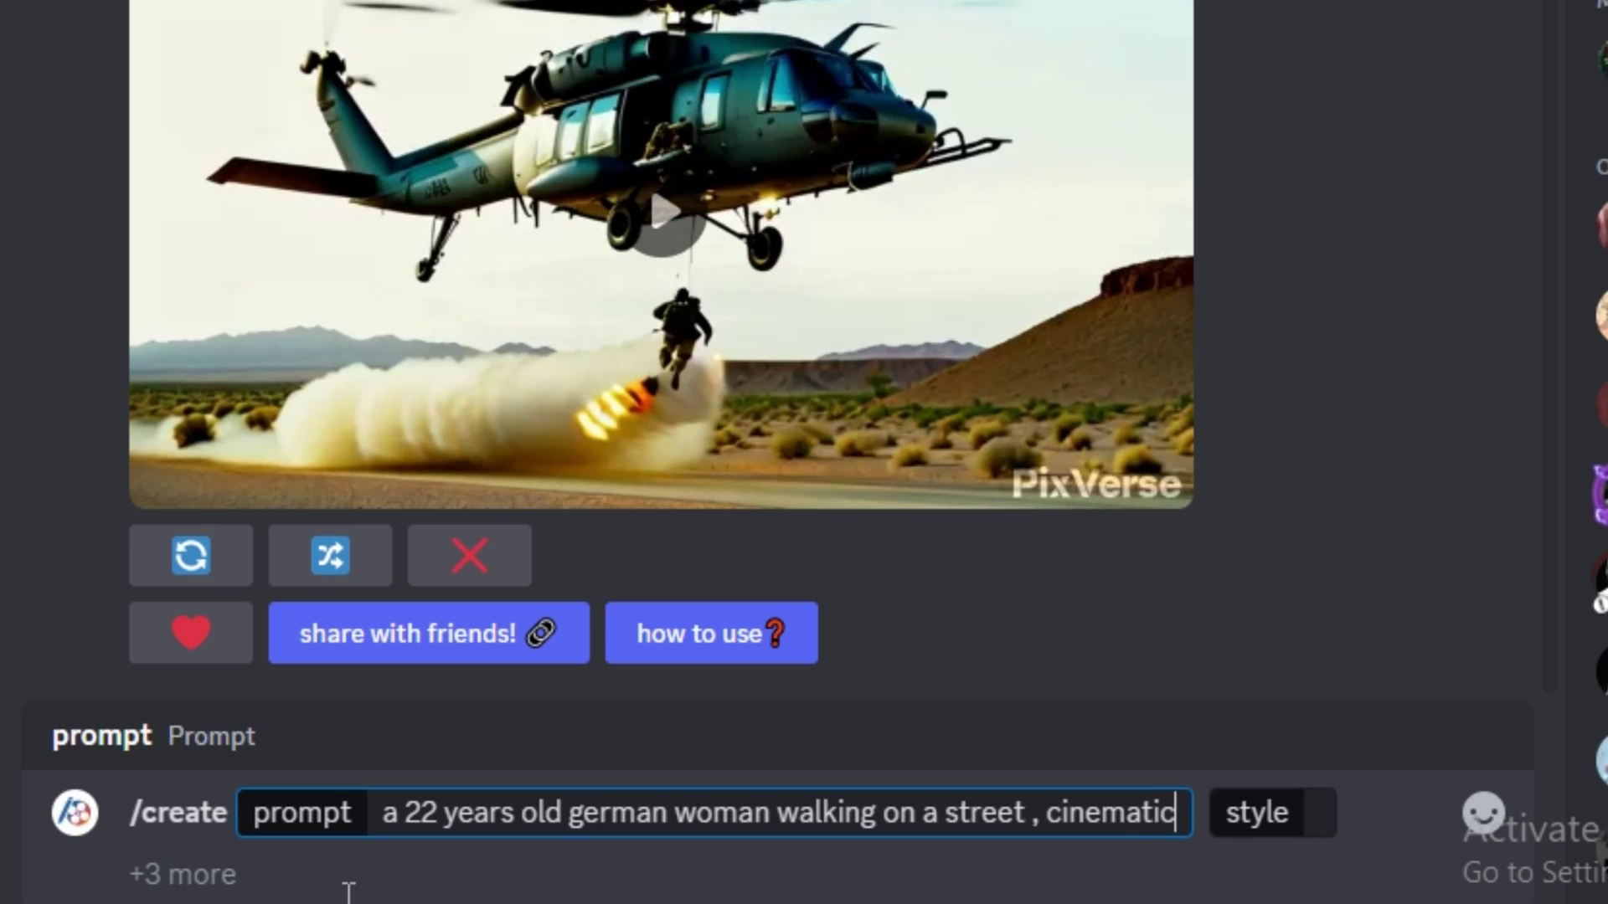
pyautogui.click(1318, 812)
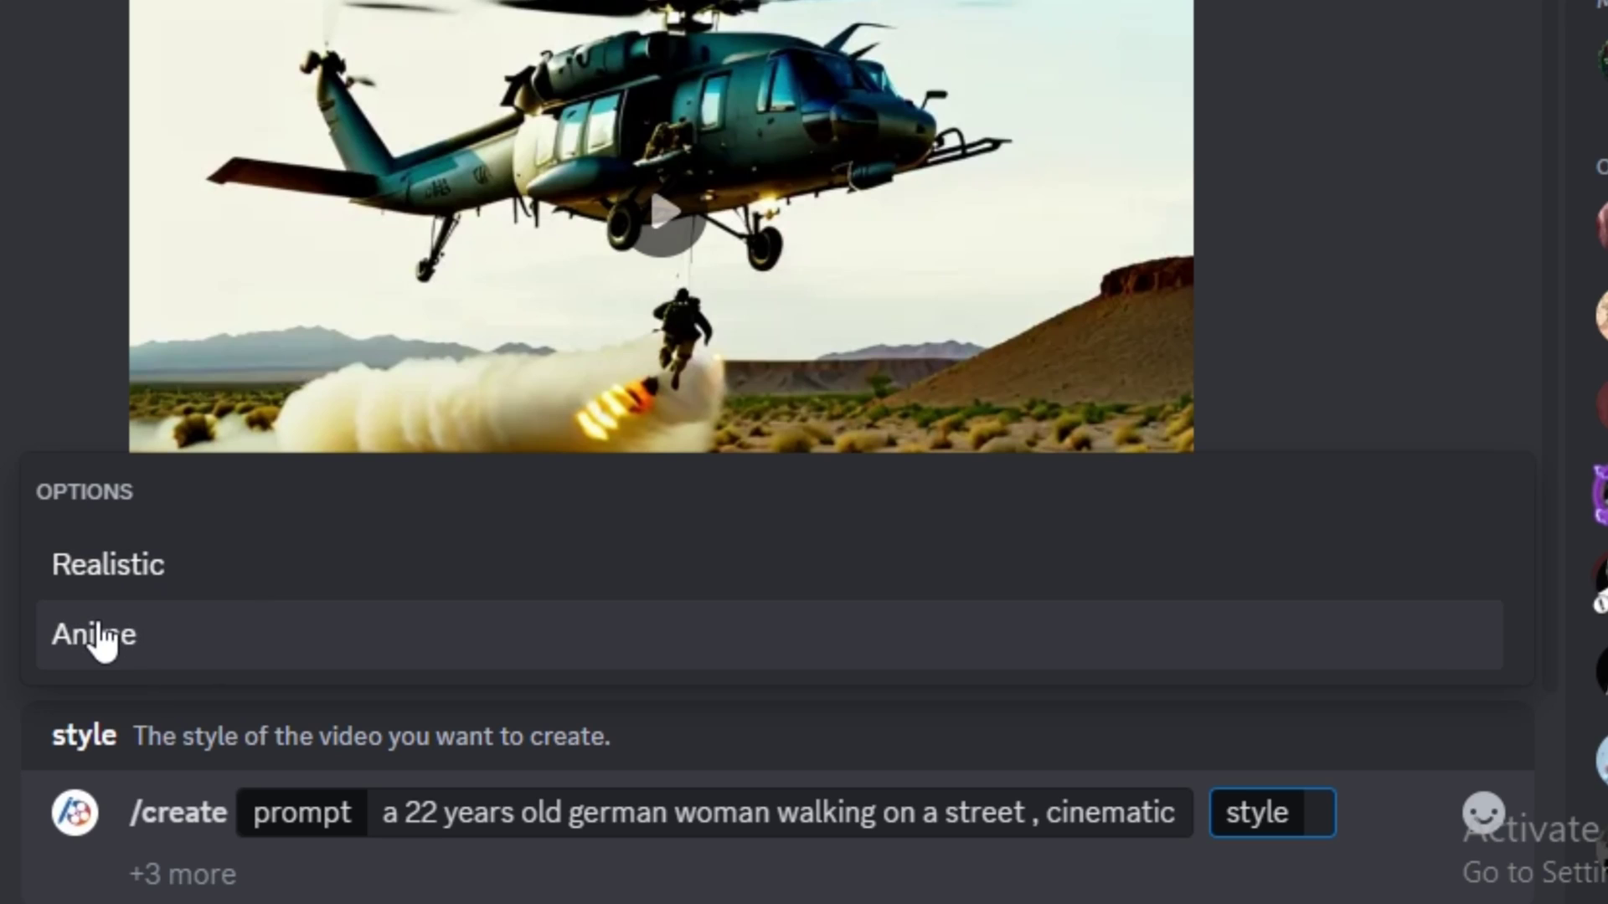
pyautogui.click(137, 584)
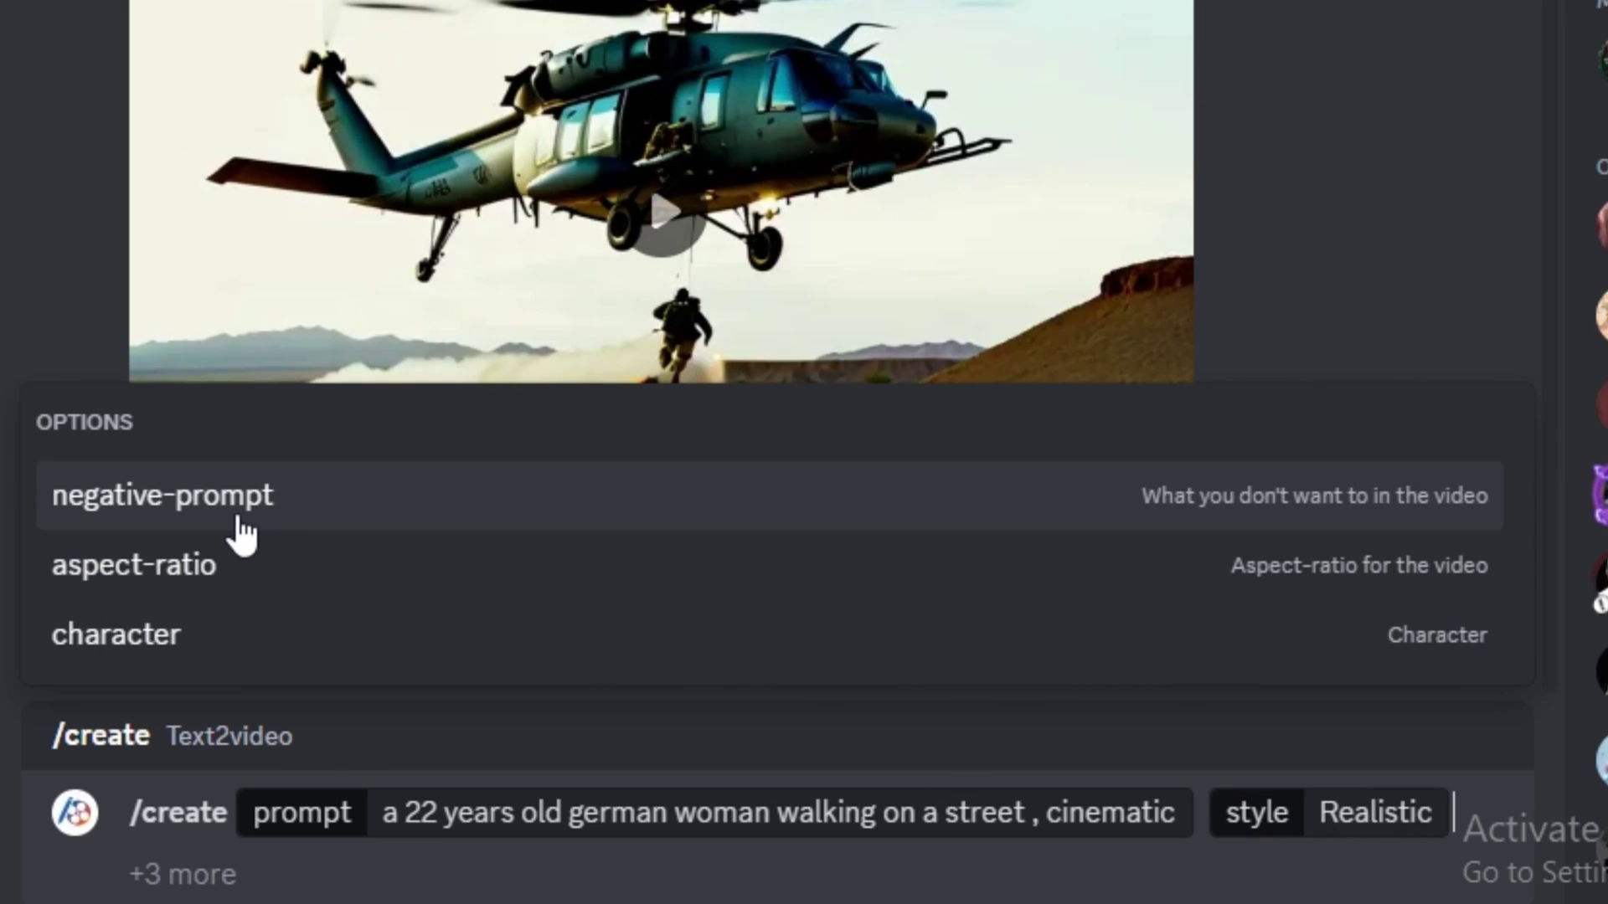
pyautogui.click(243, 536)
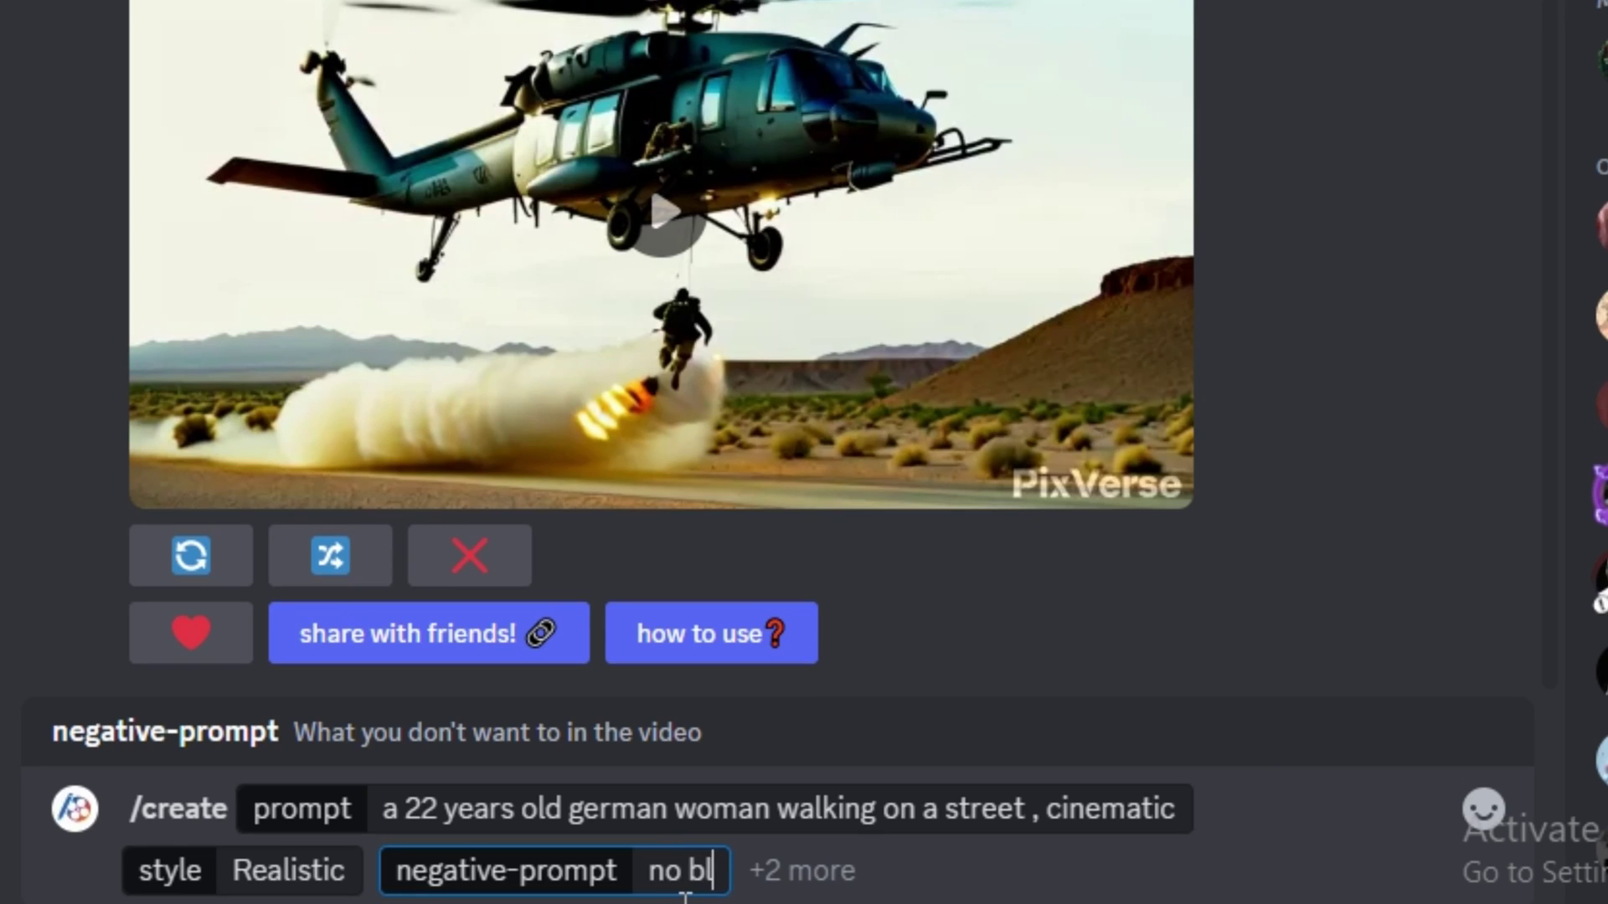
pyautogui.click(829, 871)
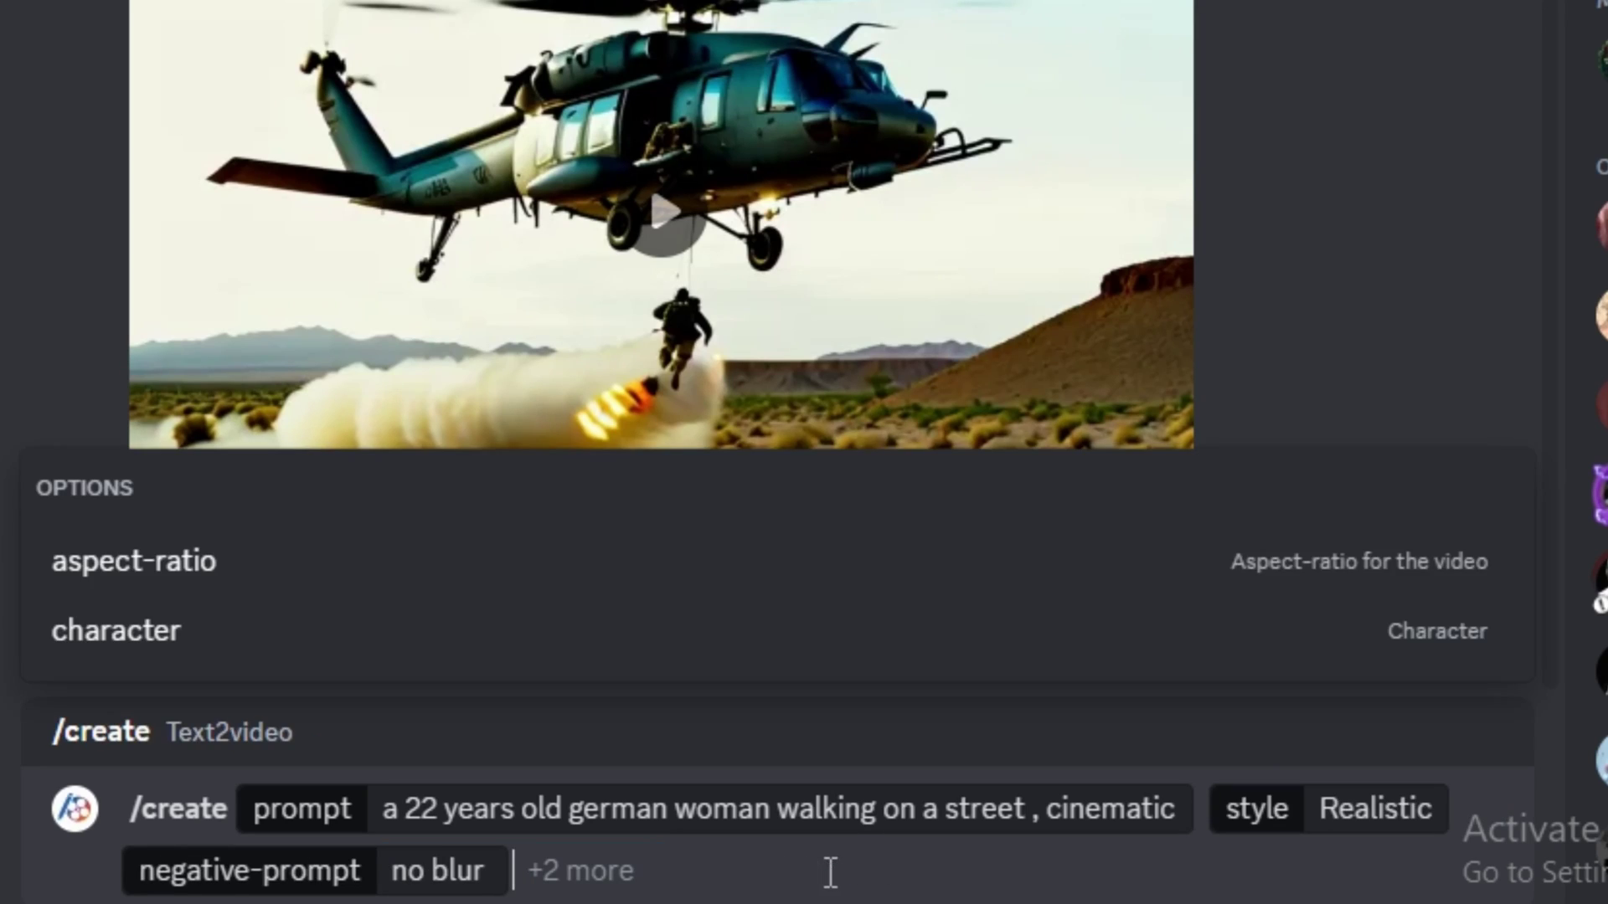
pyautogui.click(63, 586)
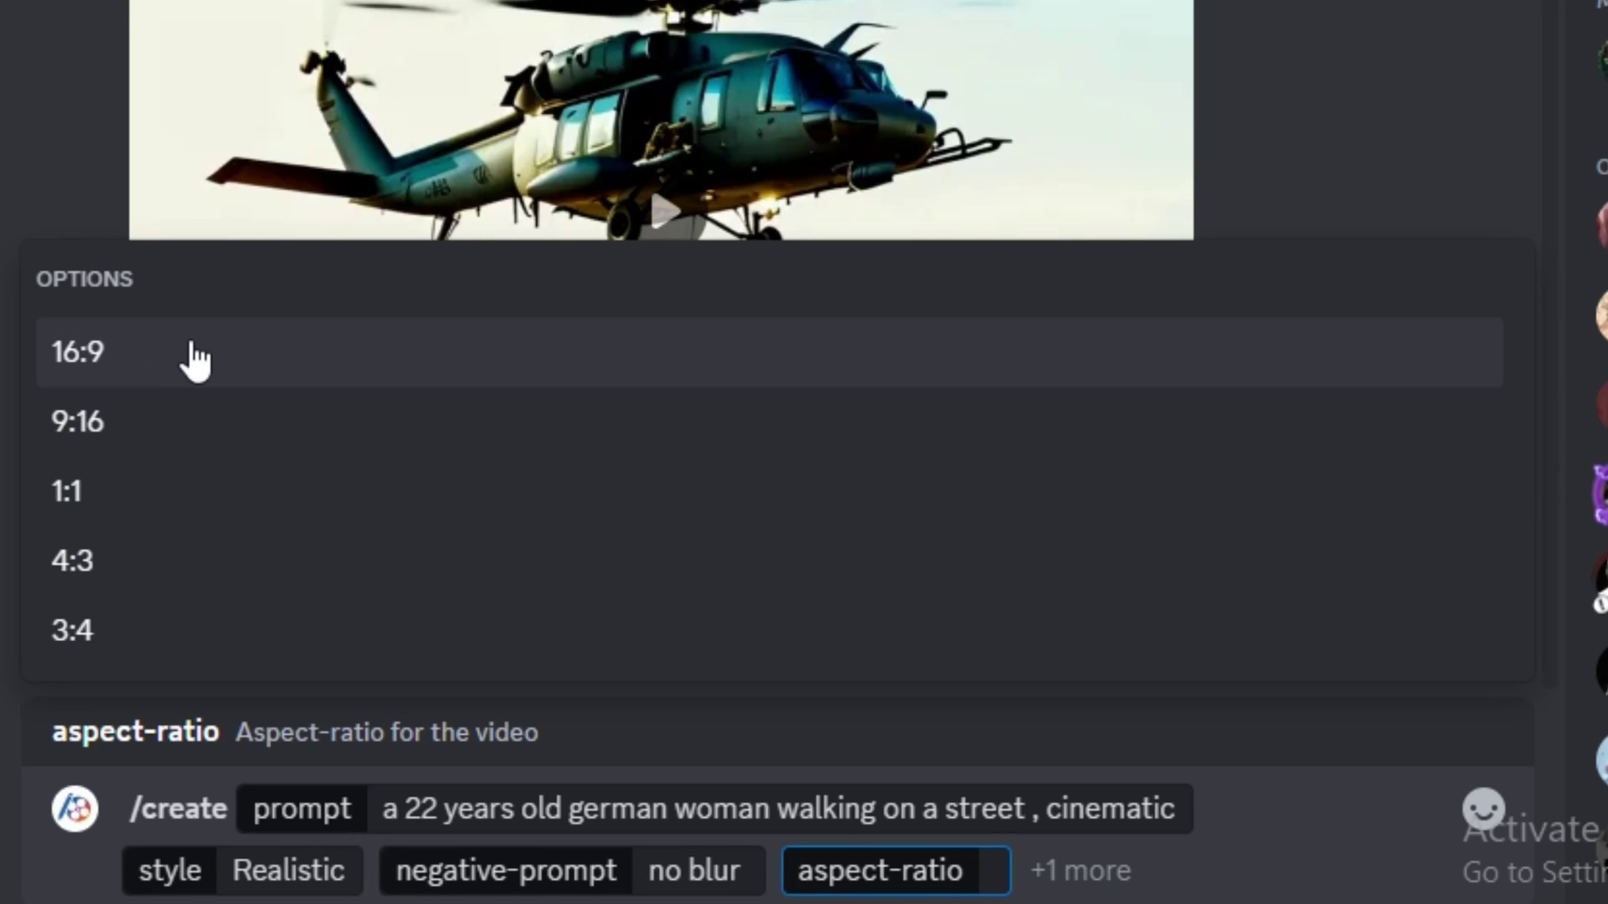
pyautogui.click(195, 360)
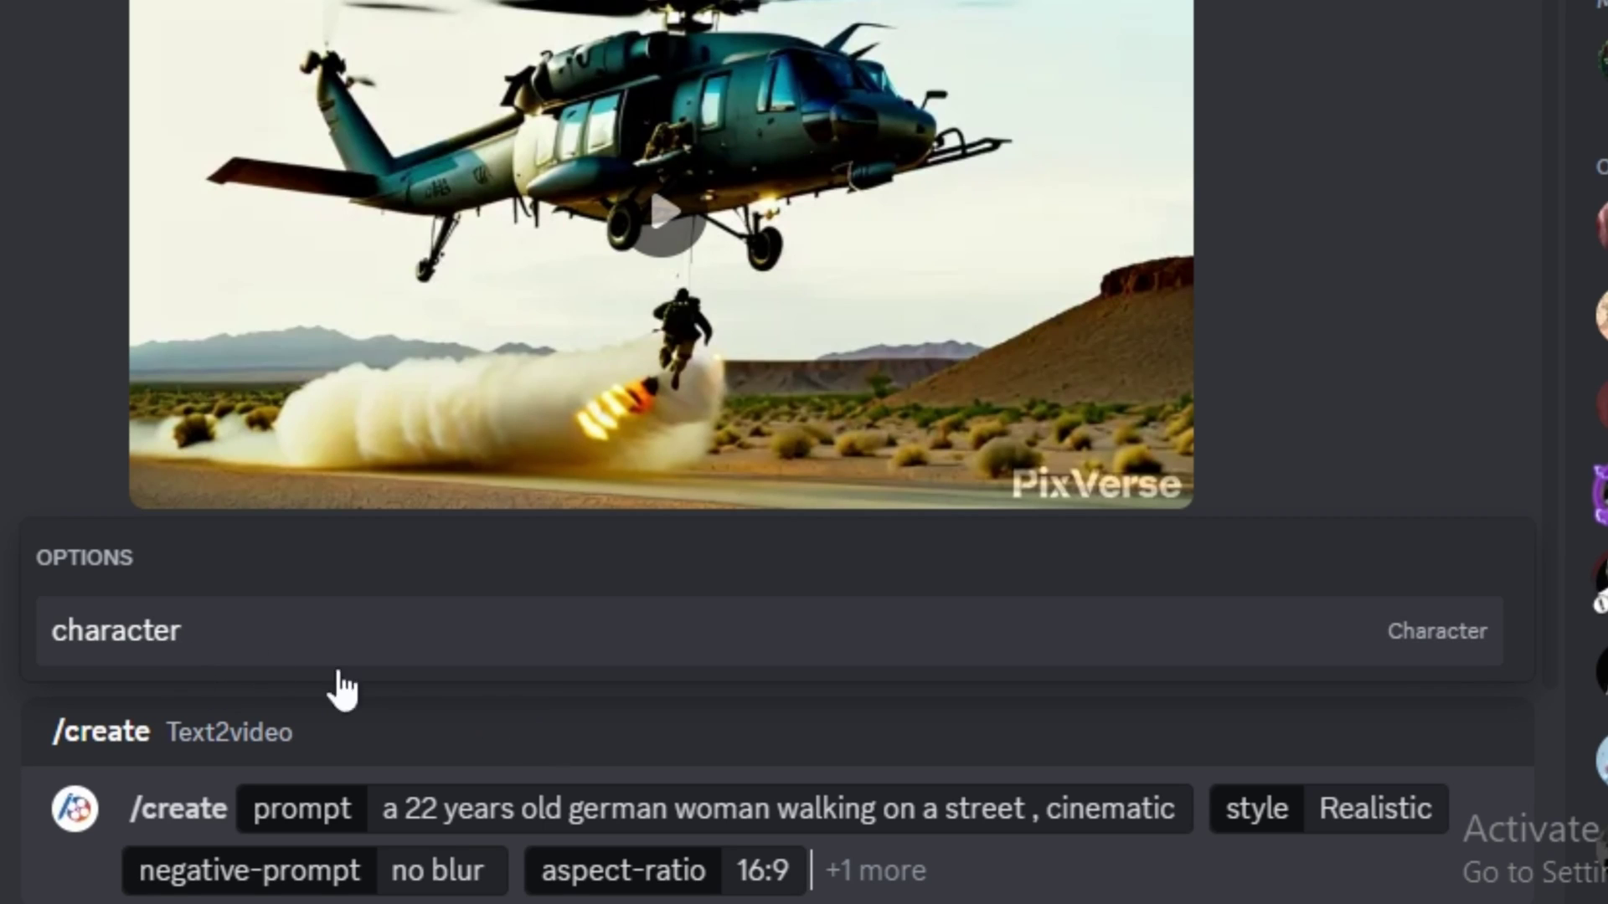
pyautogui.press('Return')
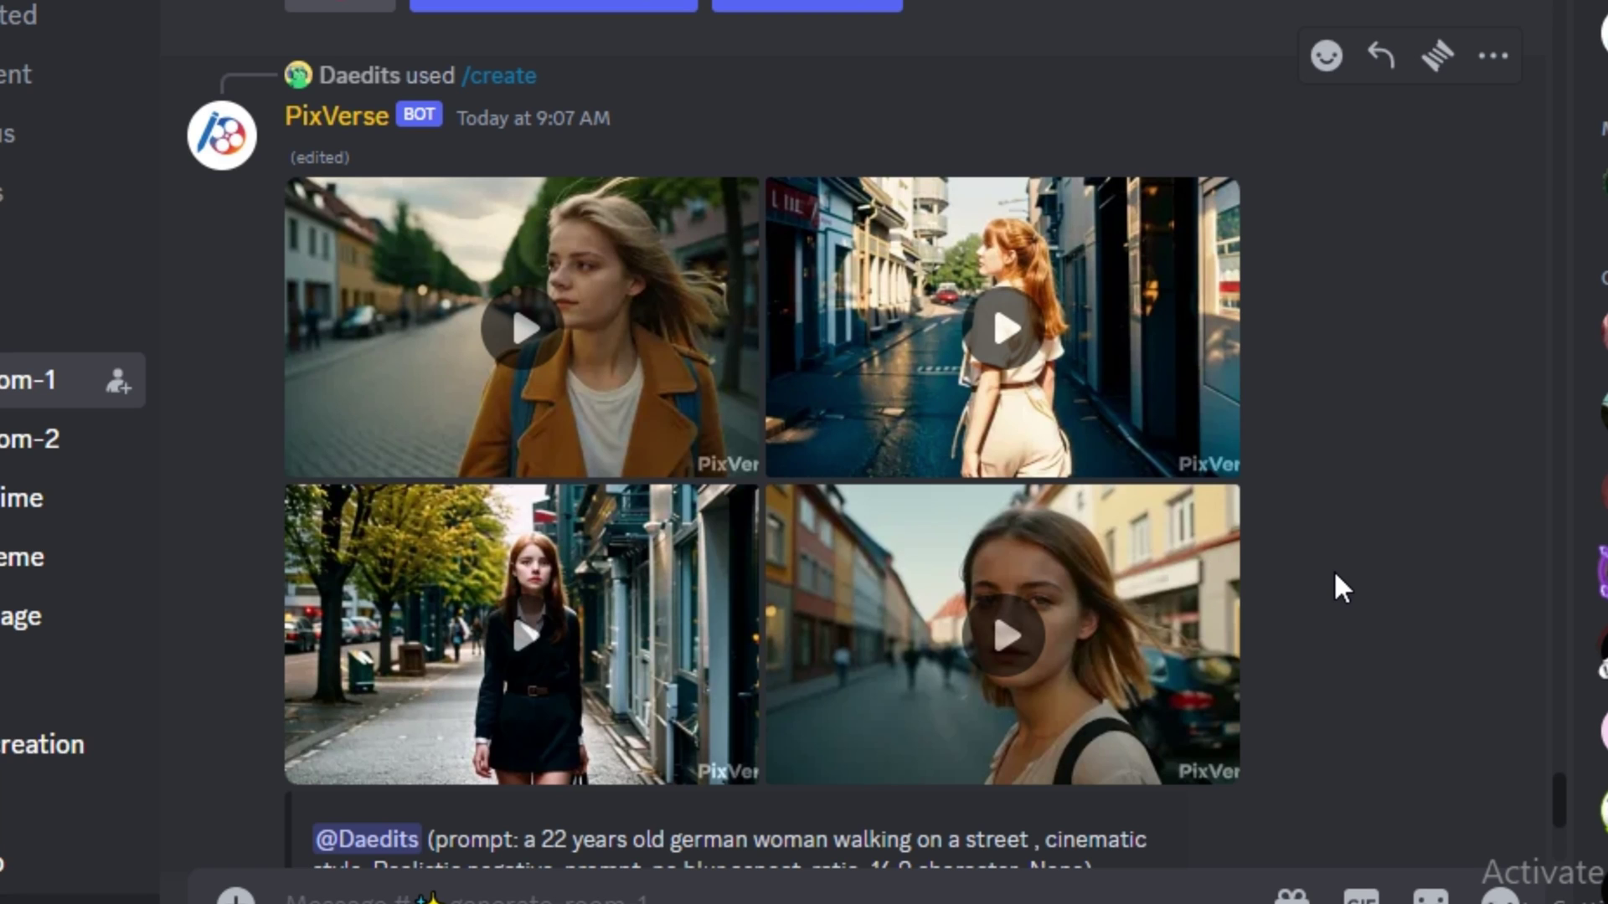
# - Watch the first German-woman clip, replaying it twice, then the top-right clip
pyautogui.click(507, 343)
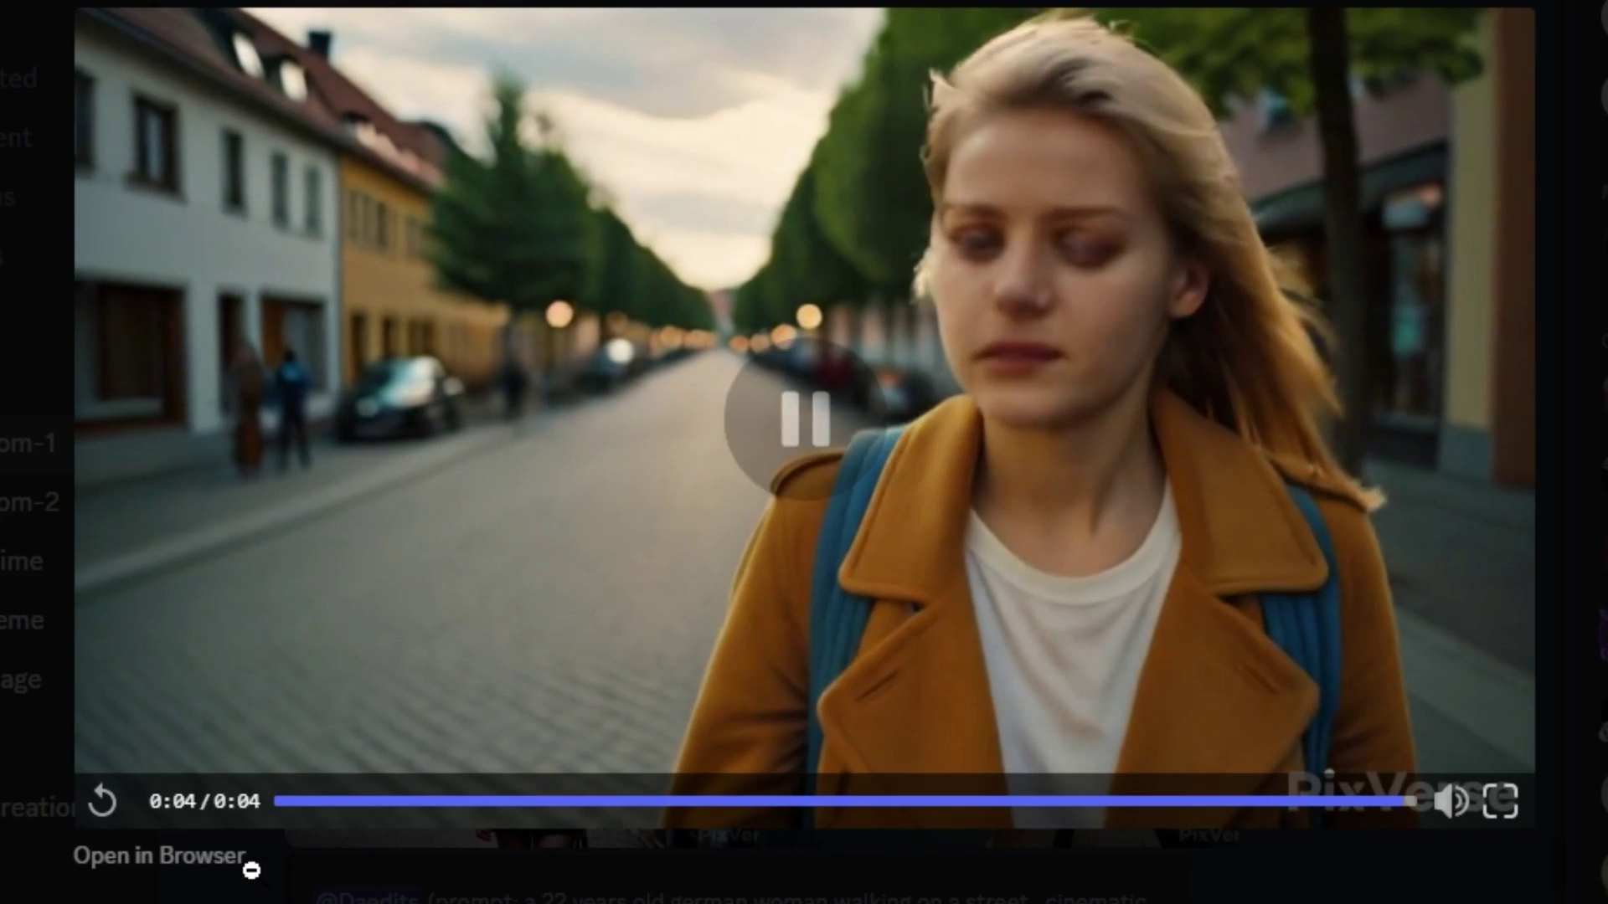
pyautogui.click(97, 825)
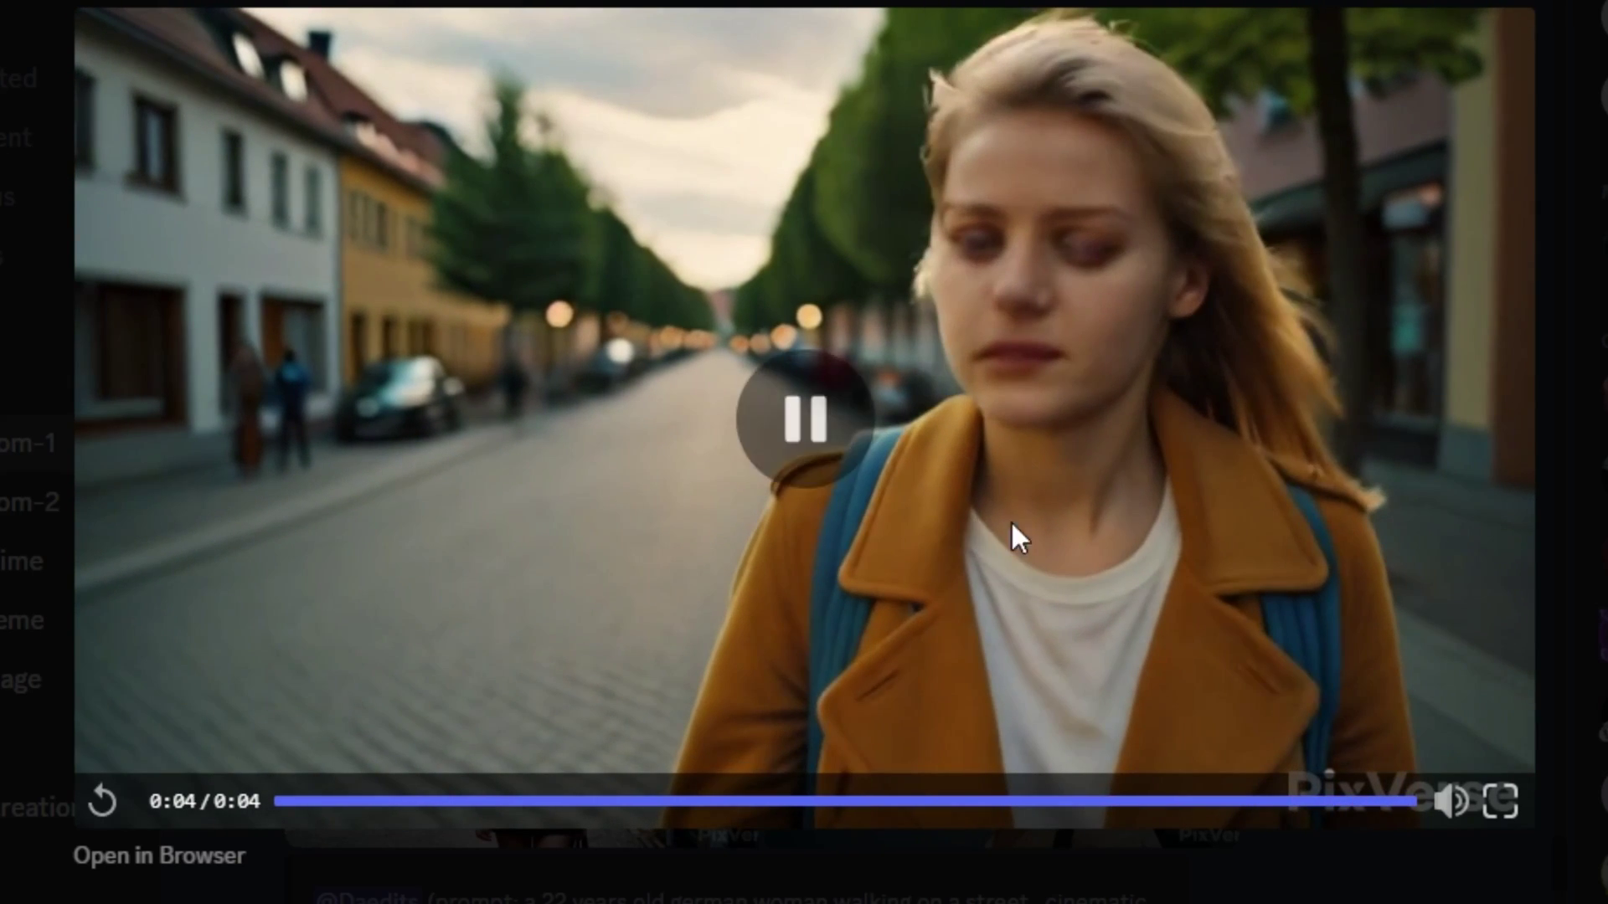
pyautogui.click(105, 806)
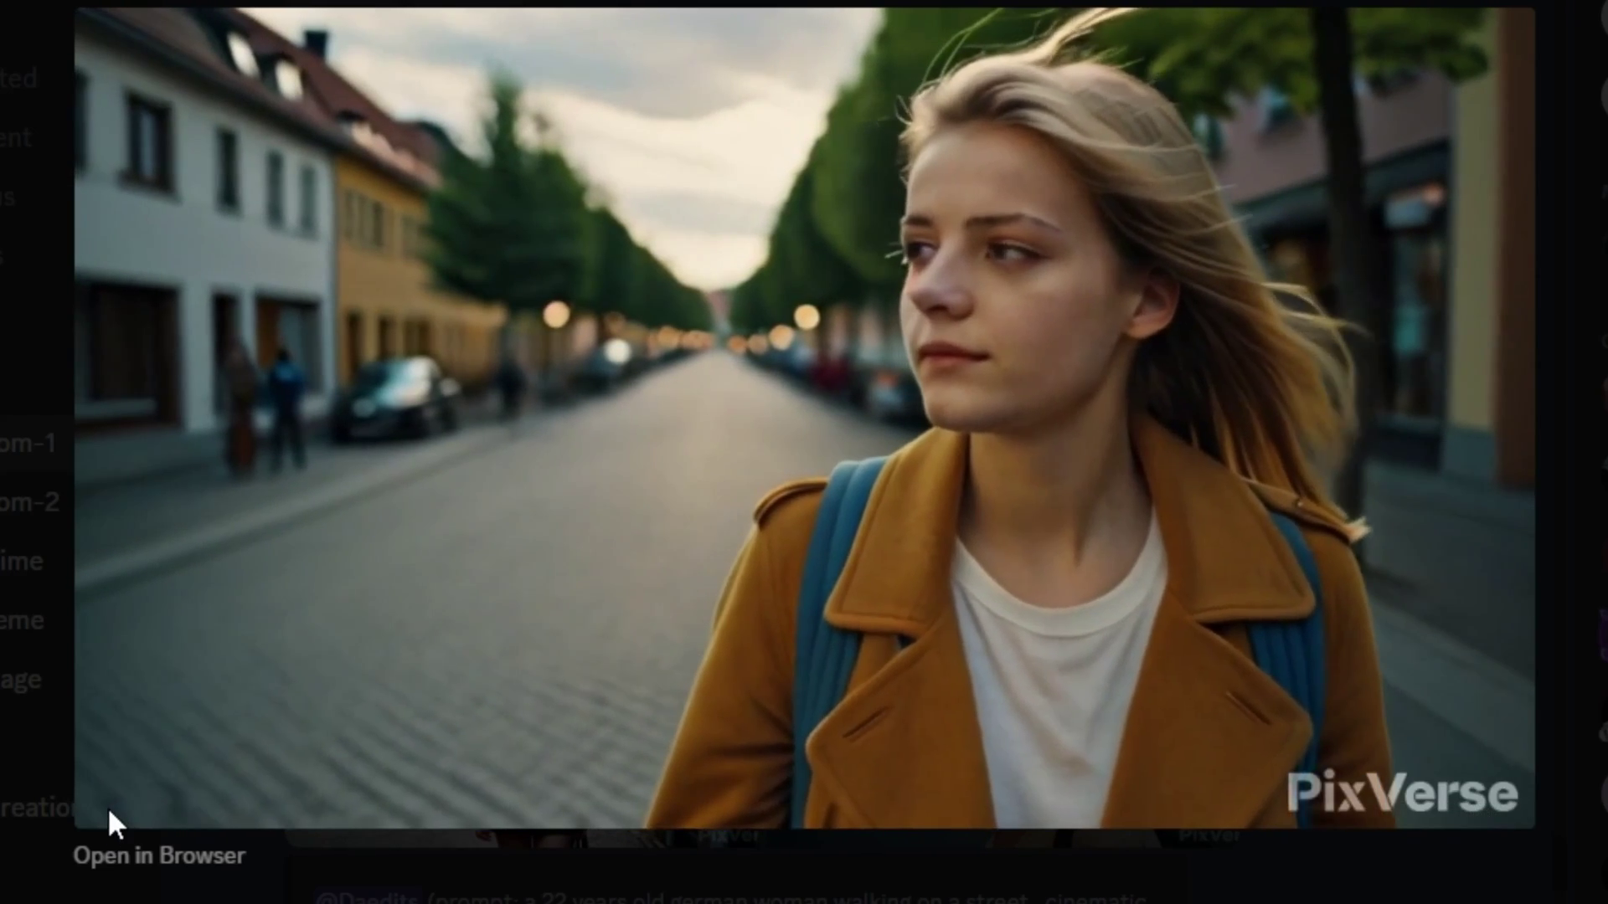
pyautogui.press('Escape')
pyautogui.click(847, 366)
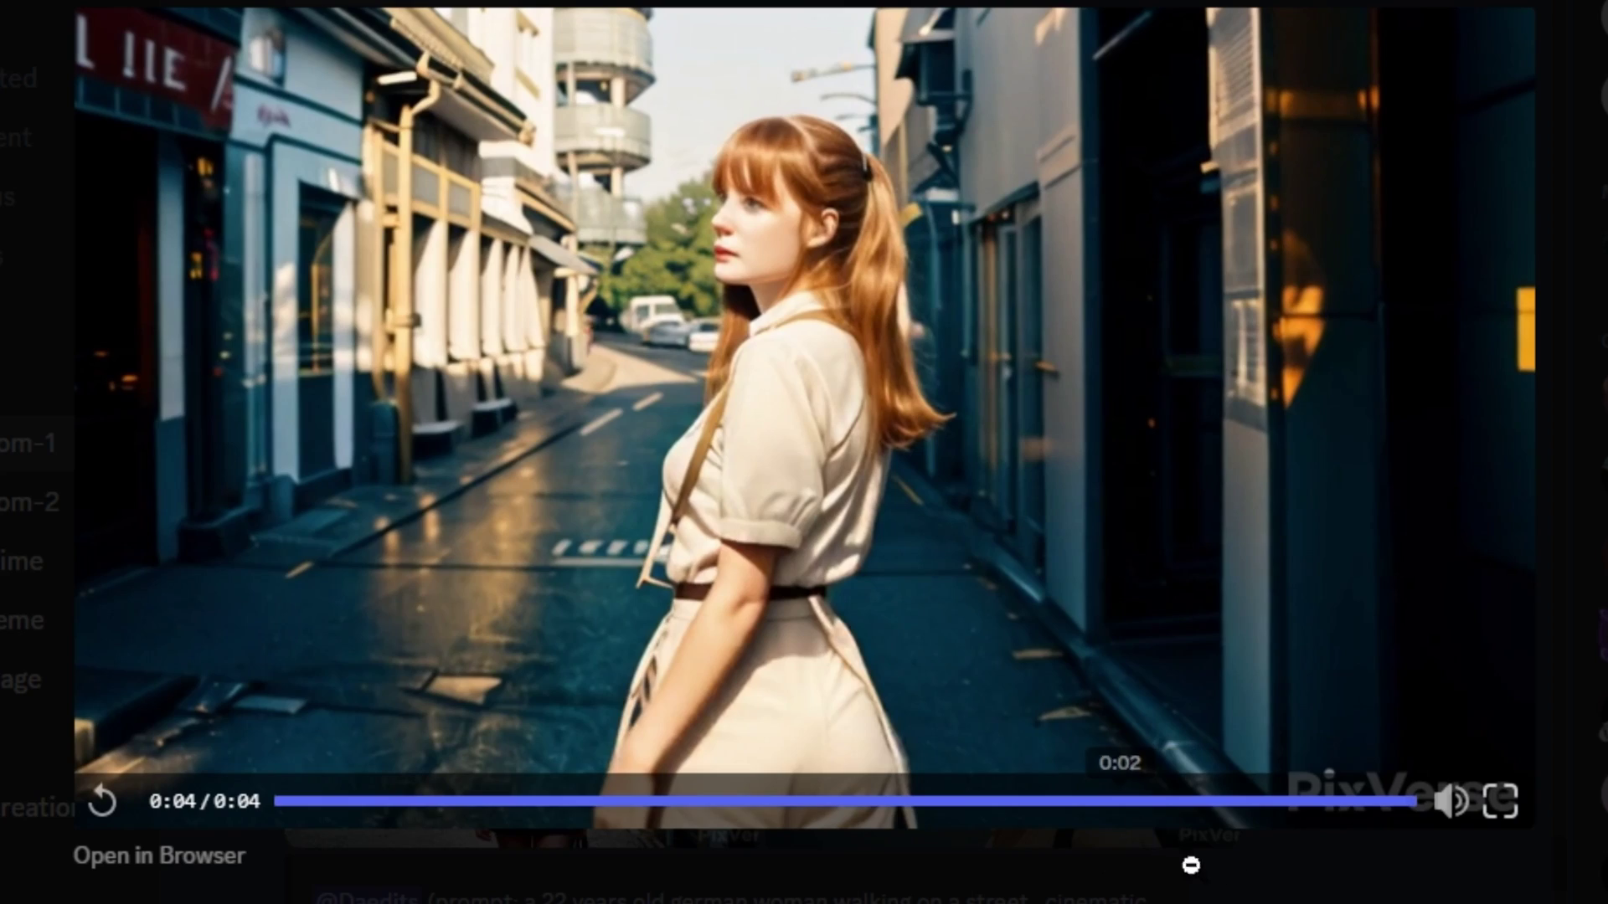
pyautogui.click(1269, 896)
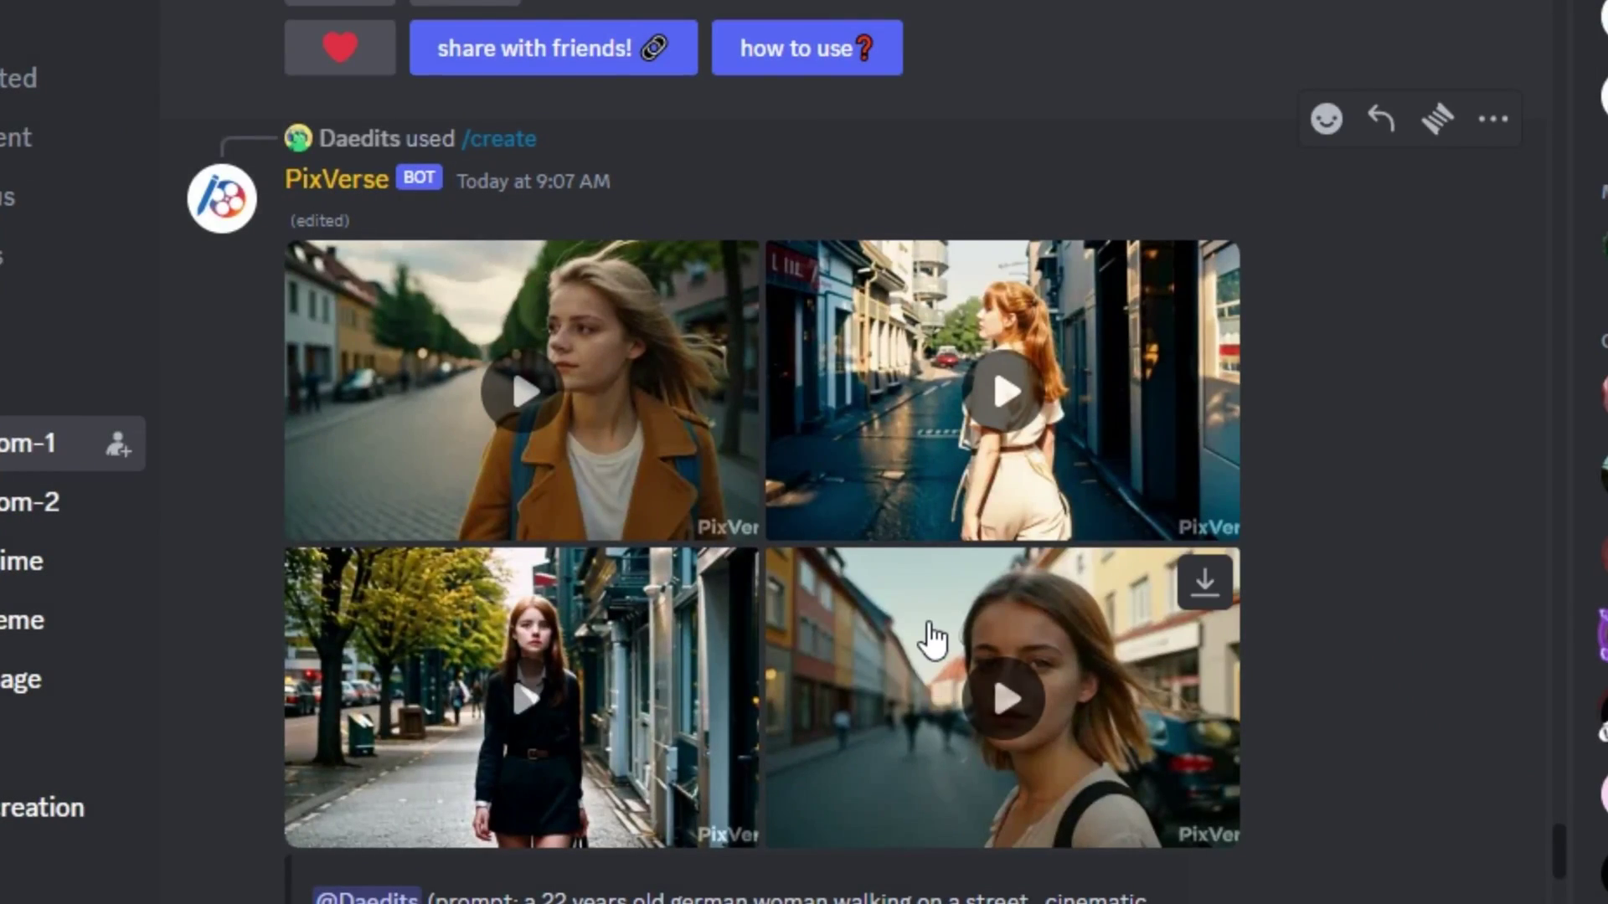
# - Watch the bottom-left clip, then play and replay the bottom-right fourth clip
pyautogui.click(527, 687)
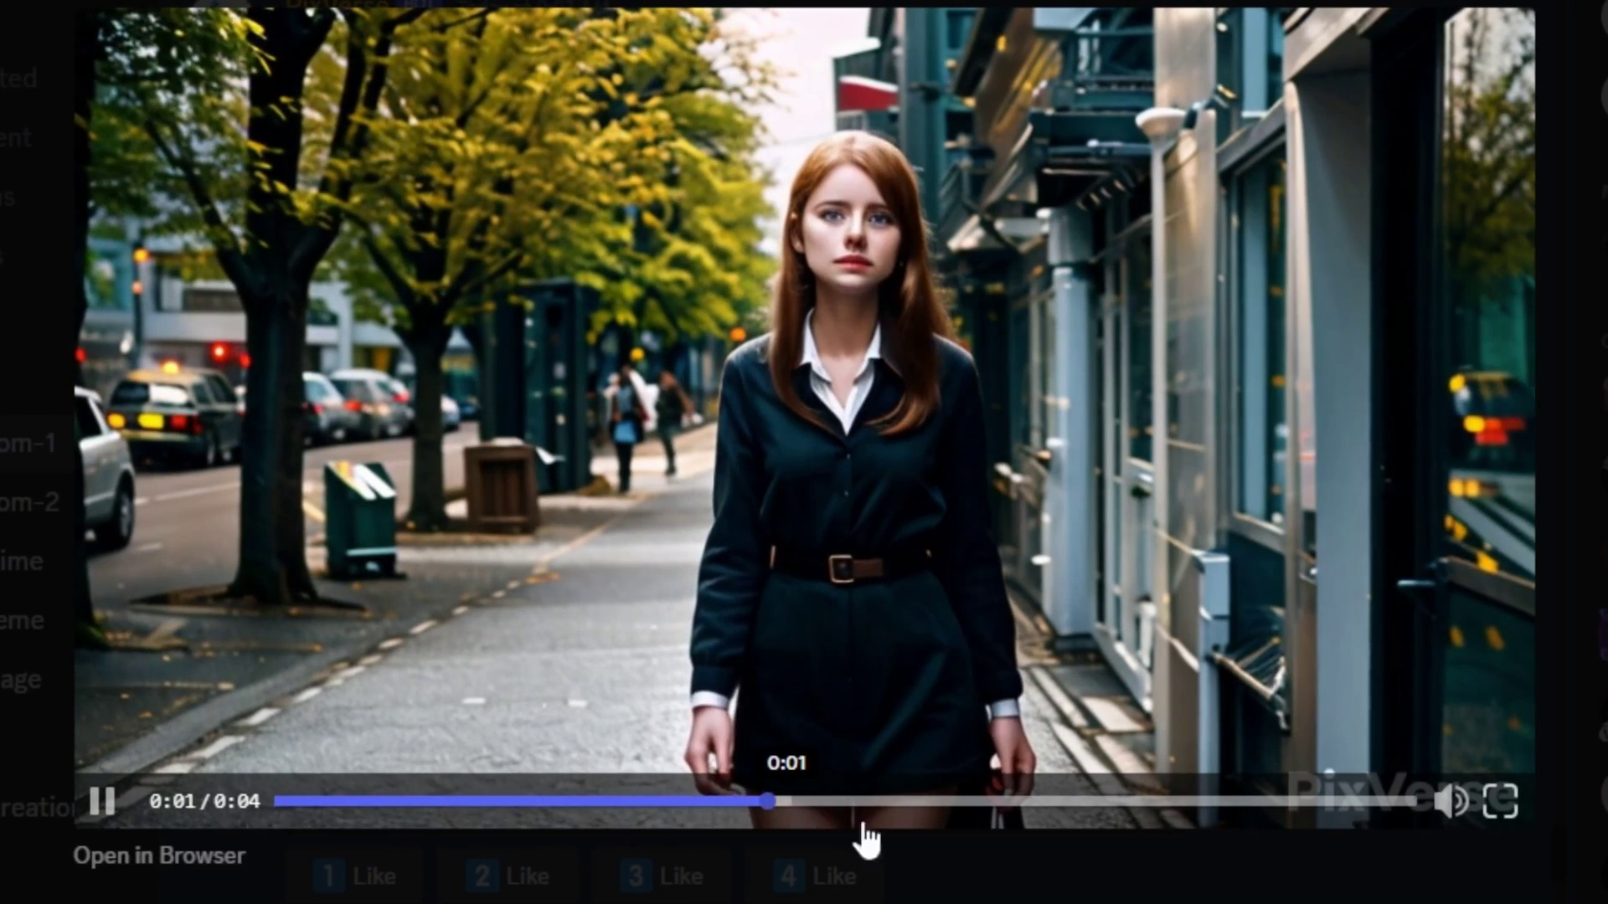
pyautogui.press('Escape')
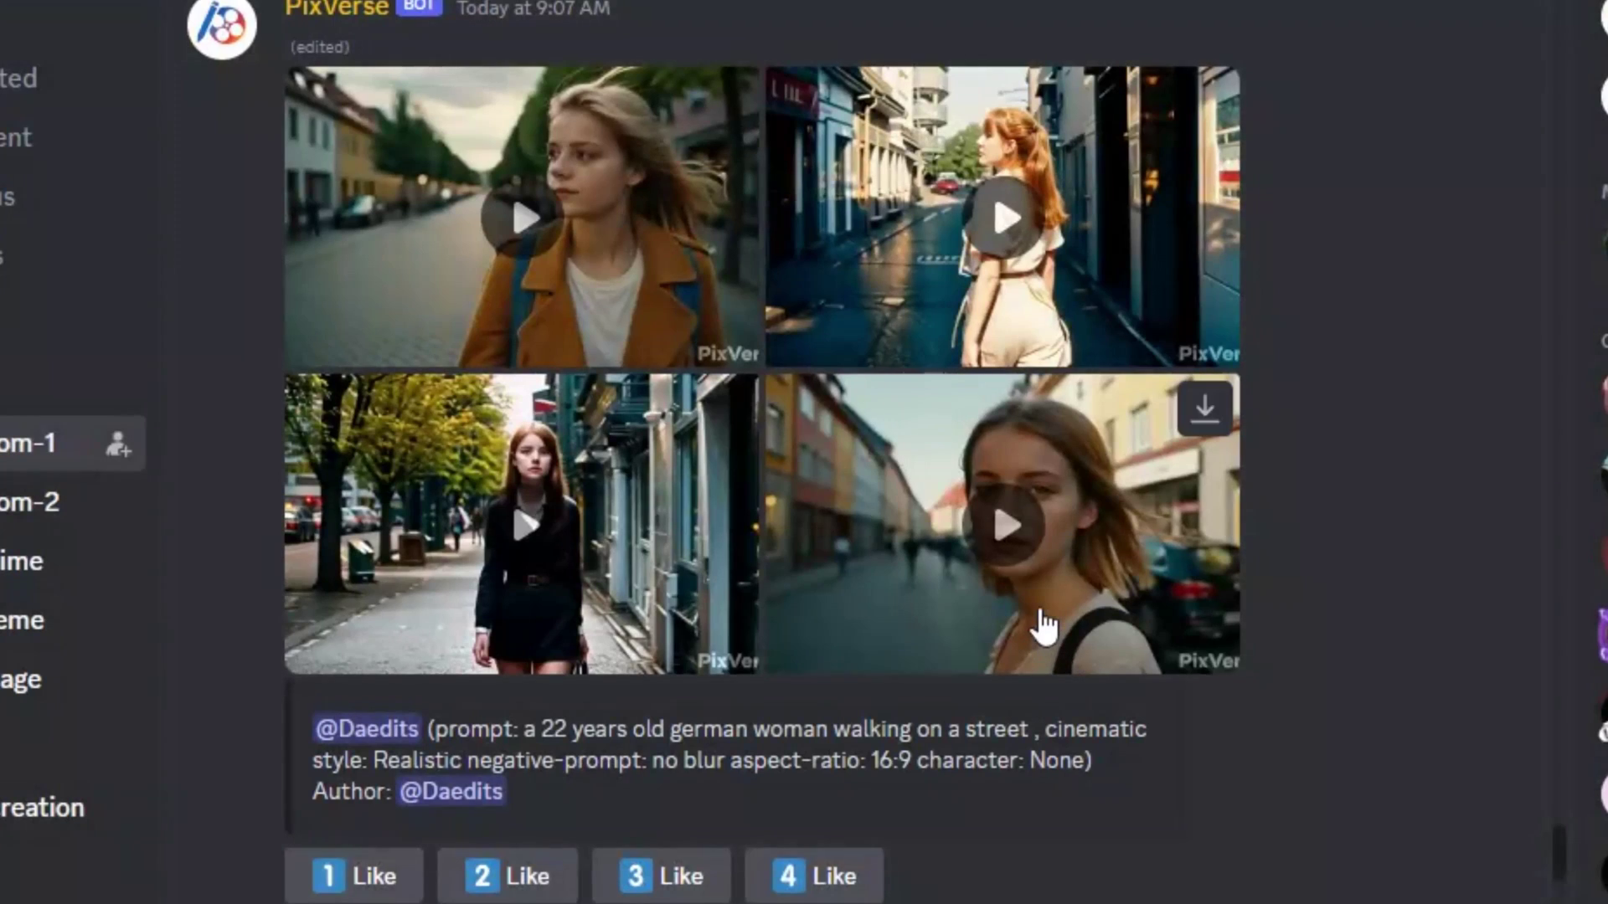
pyautogui.click(1008, 539)
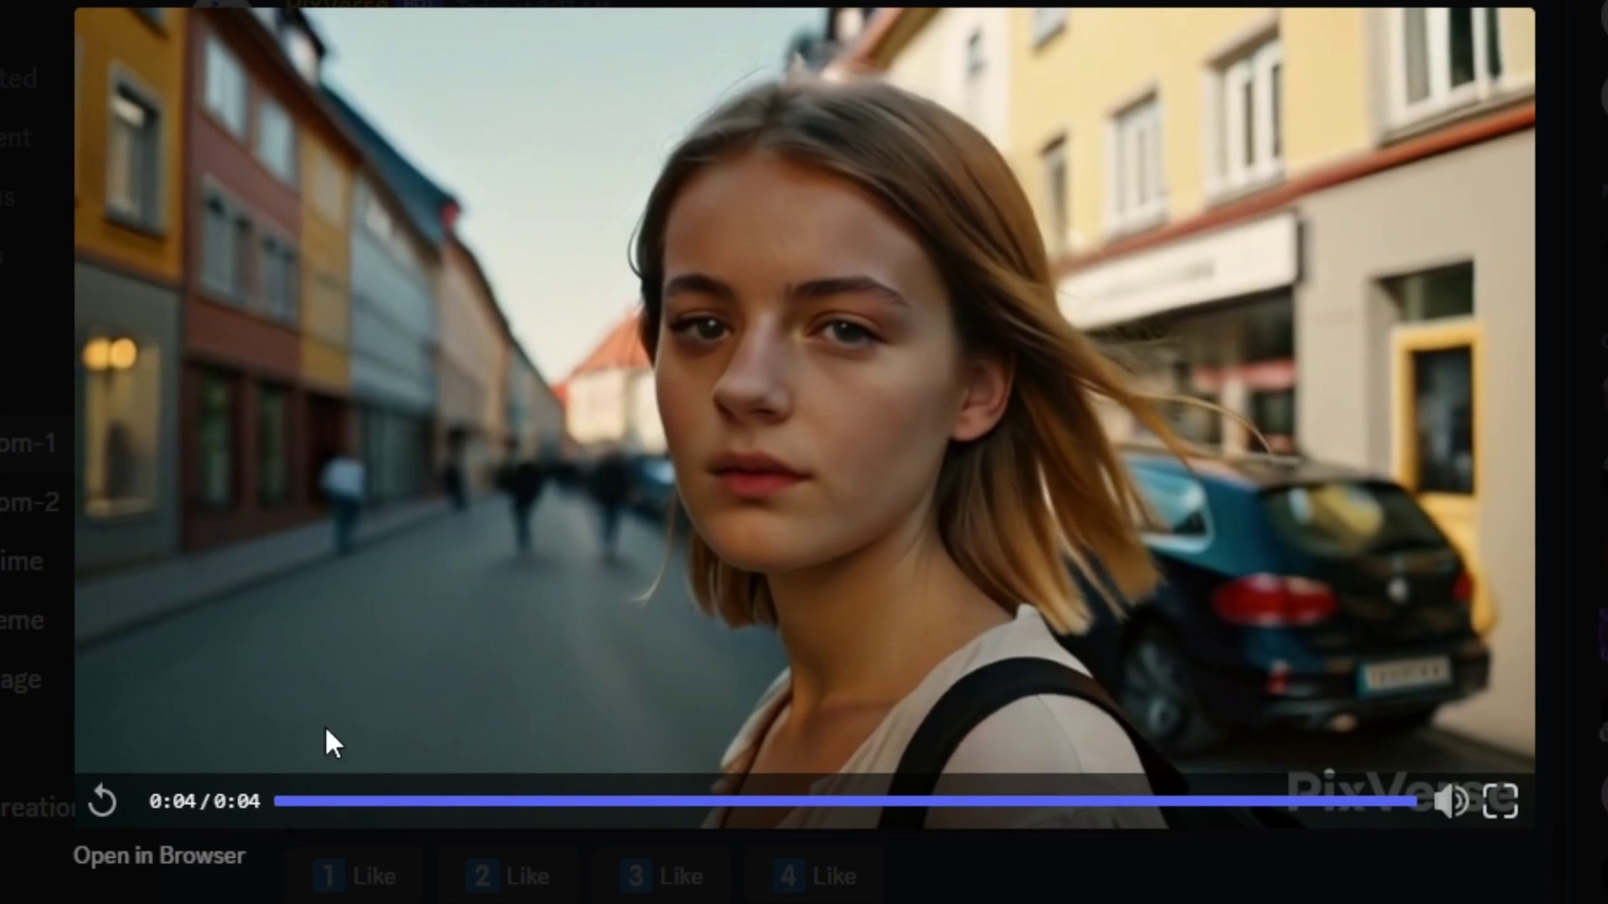
pyautogui.click(100, 802)
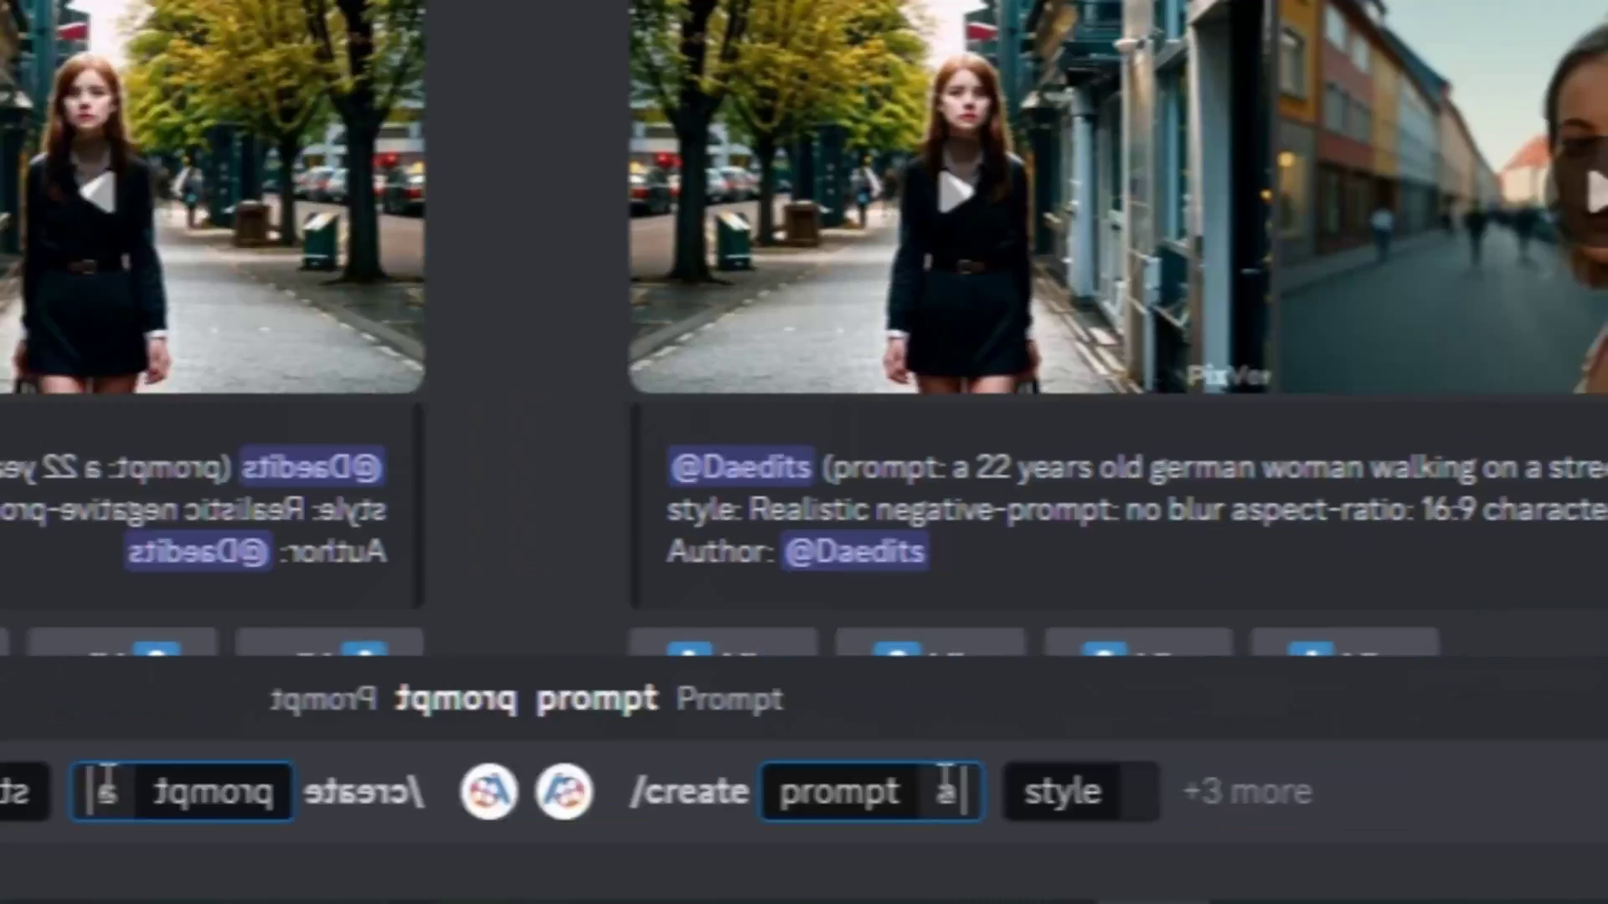
# - Send /create 'beautiful german girl on street , posing seductively , cinematic' in Anime style at 16:9
pyautogui.write('beautiful')
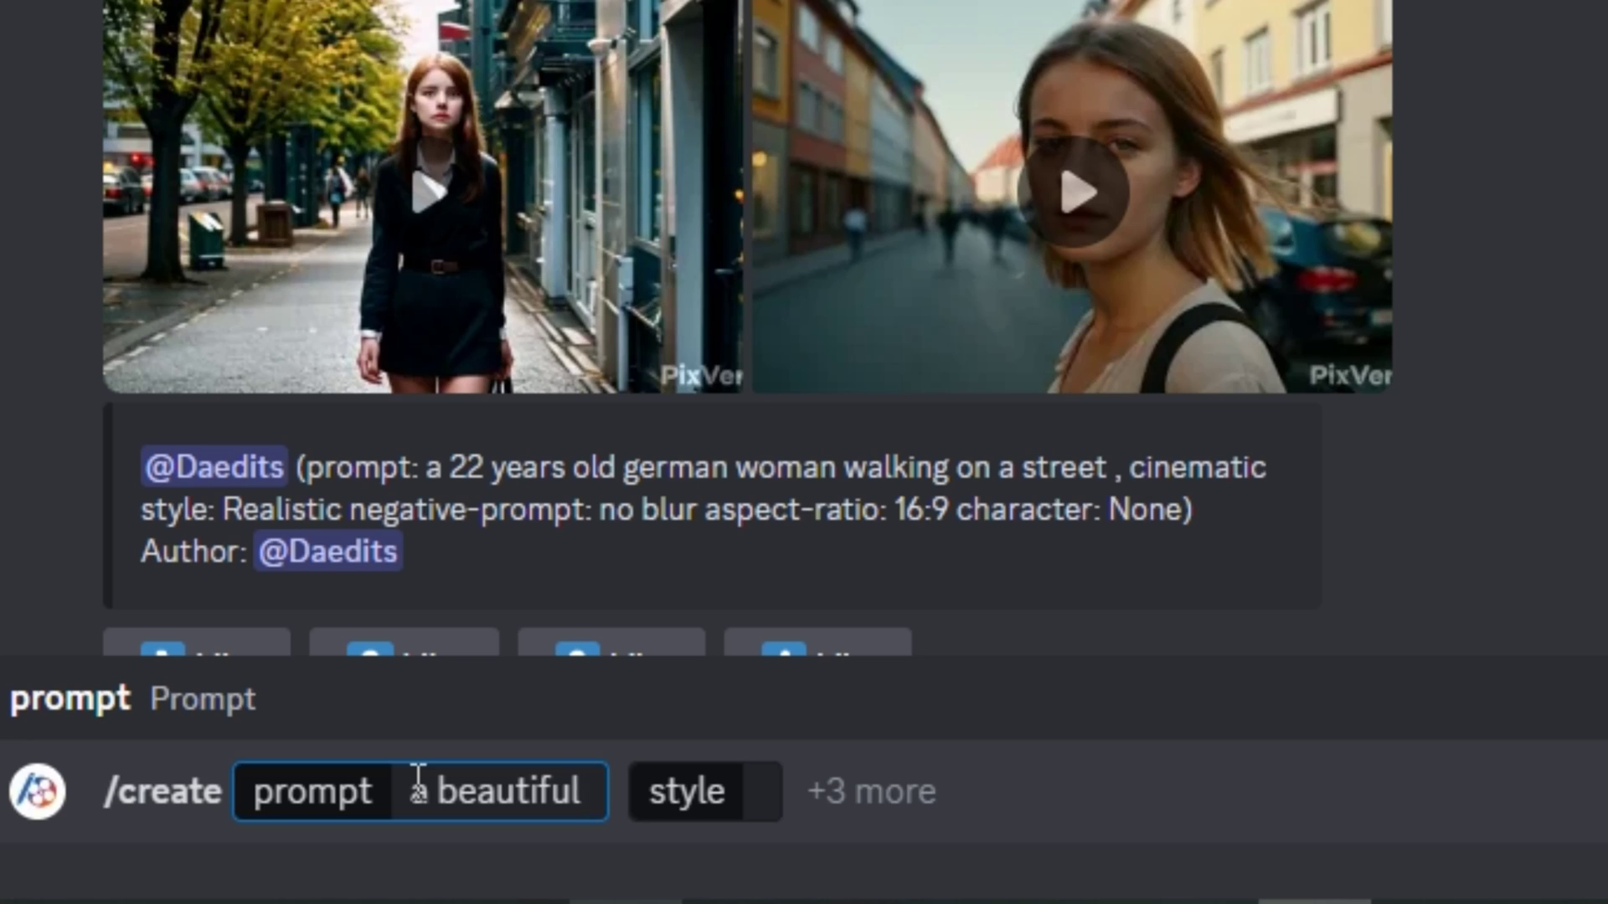
pyautogui.write(' german girl on street , posing seductively , cinematic')
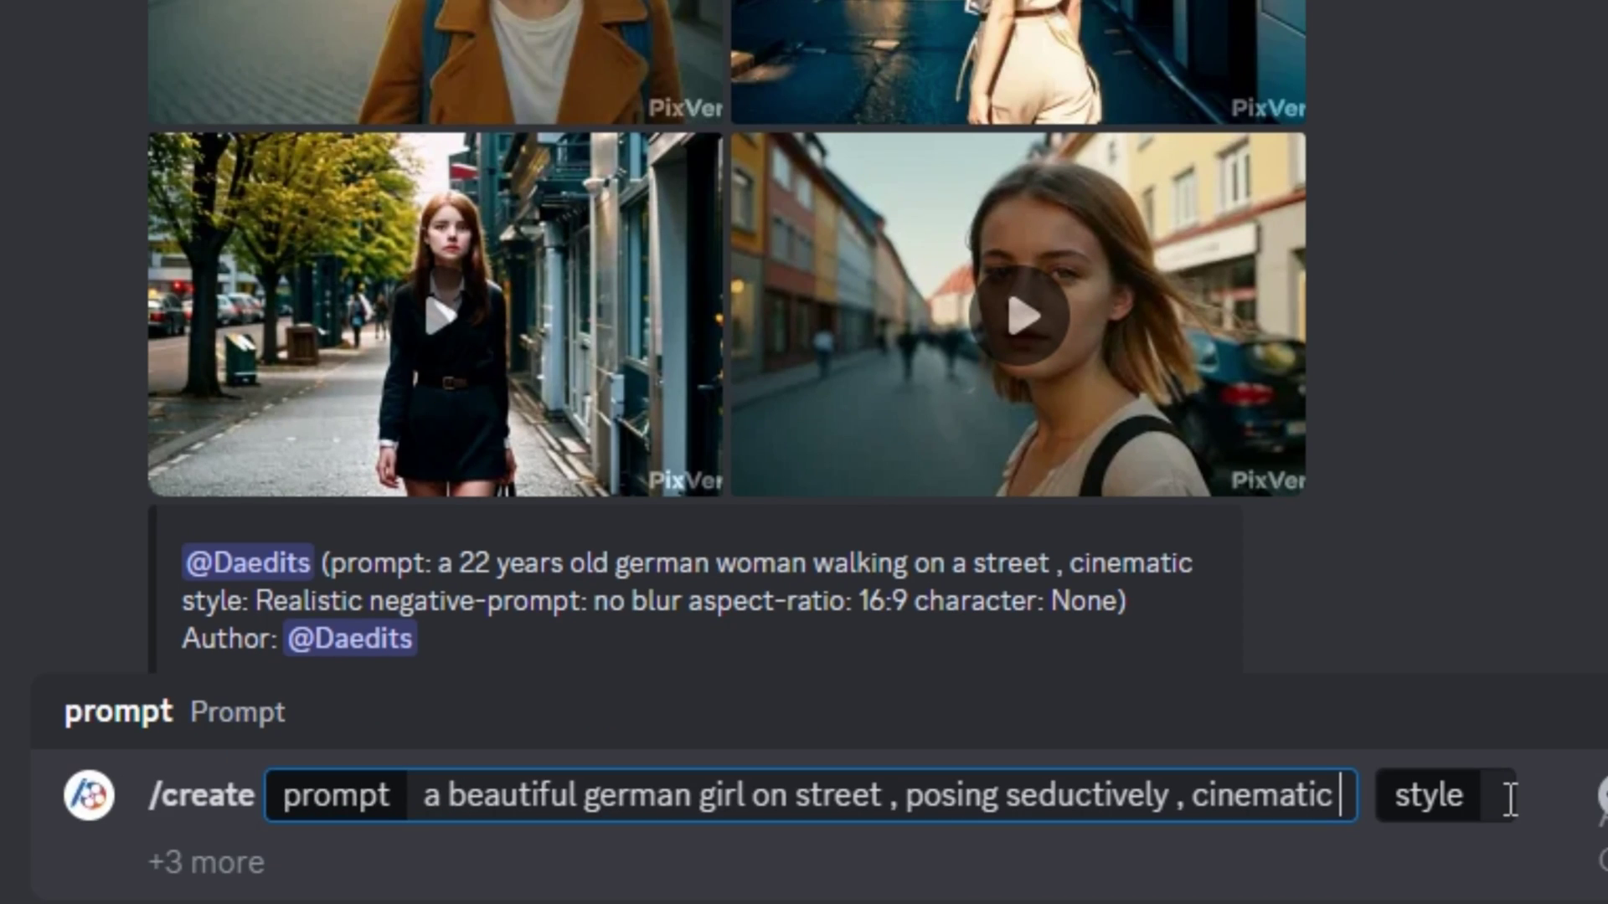
pyautogui.click(1508, 797)
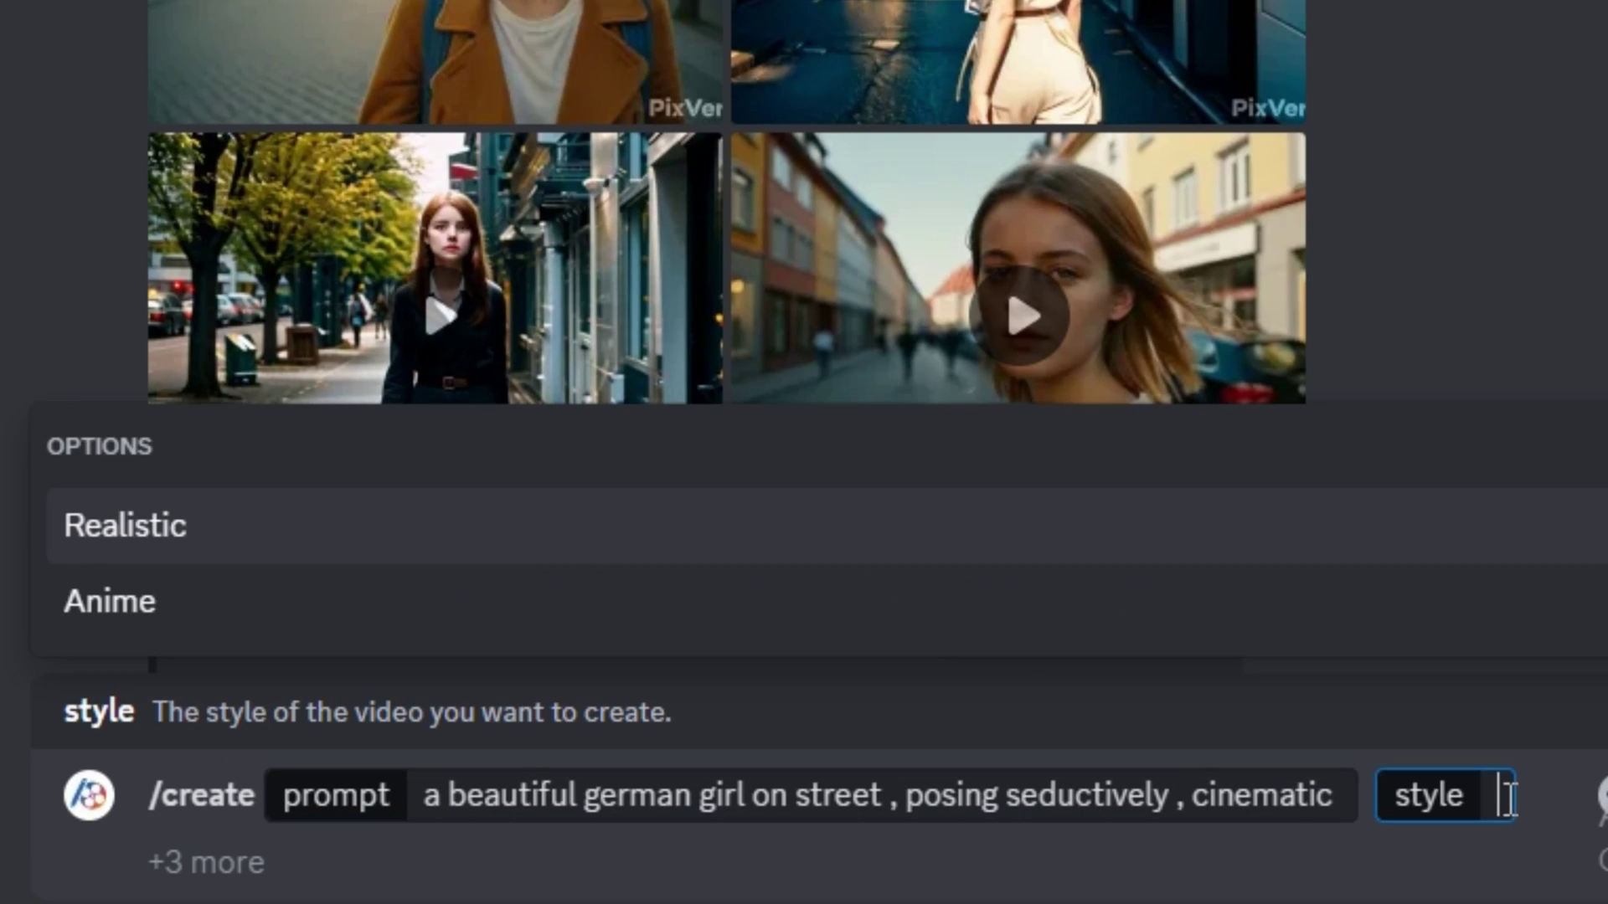
pyautogui.click(302, 607)
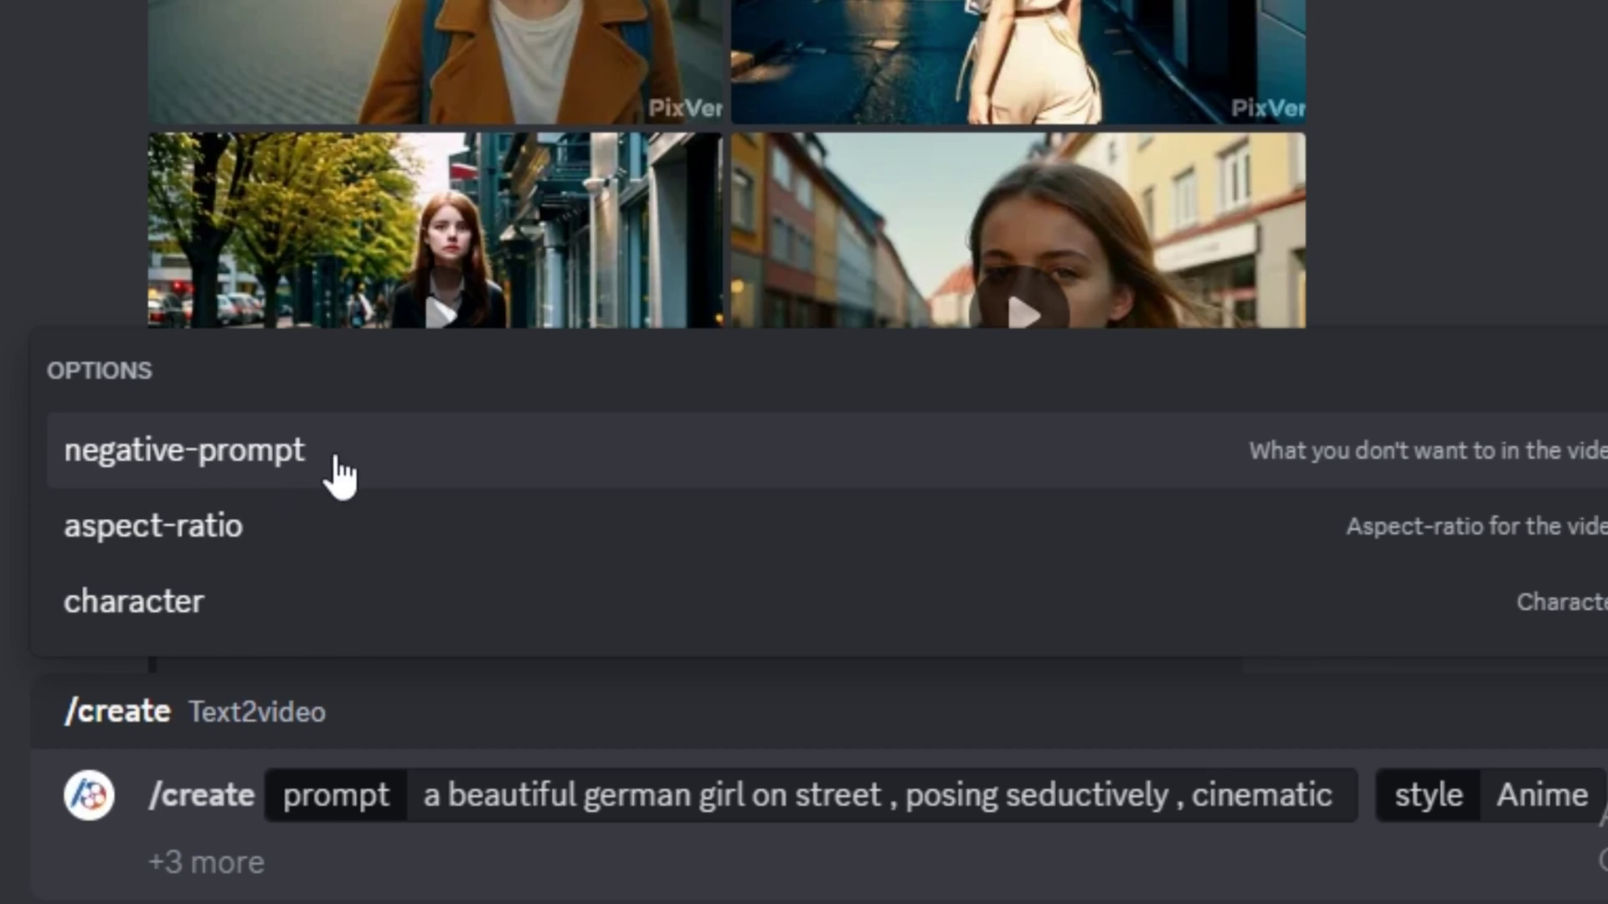
pyautogui.click(229, 525)
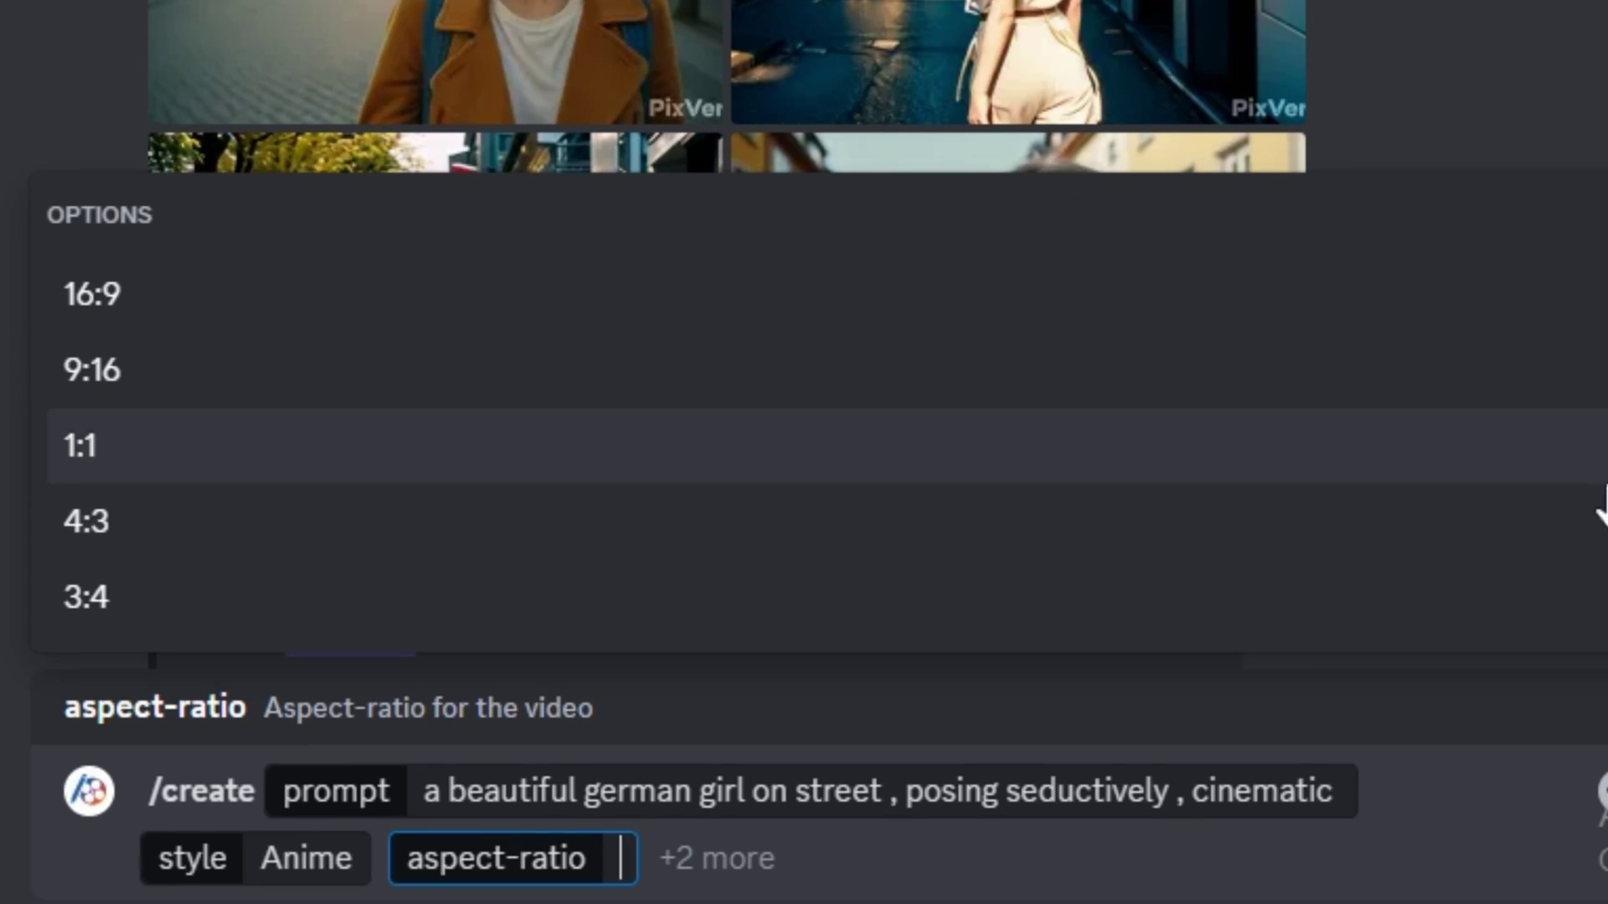
pyautogui.click(278, 306)
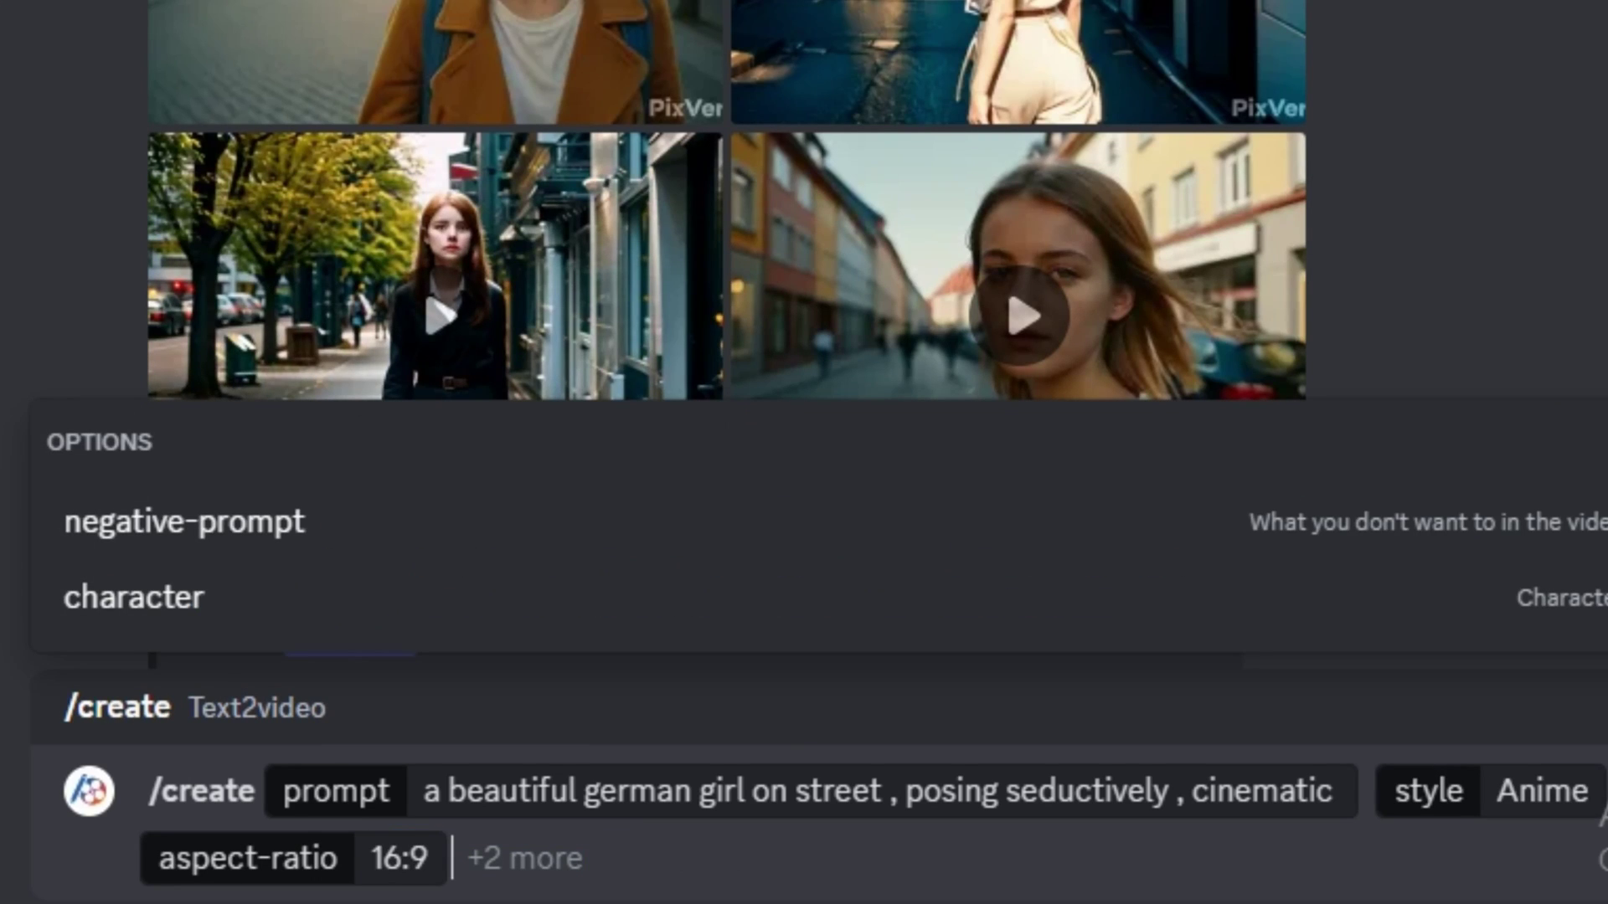
pyautogui.press('Return')
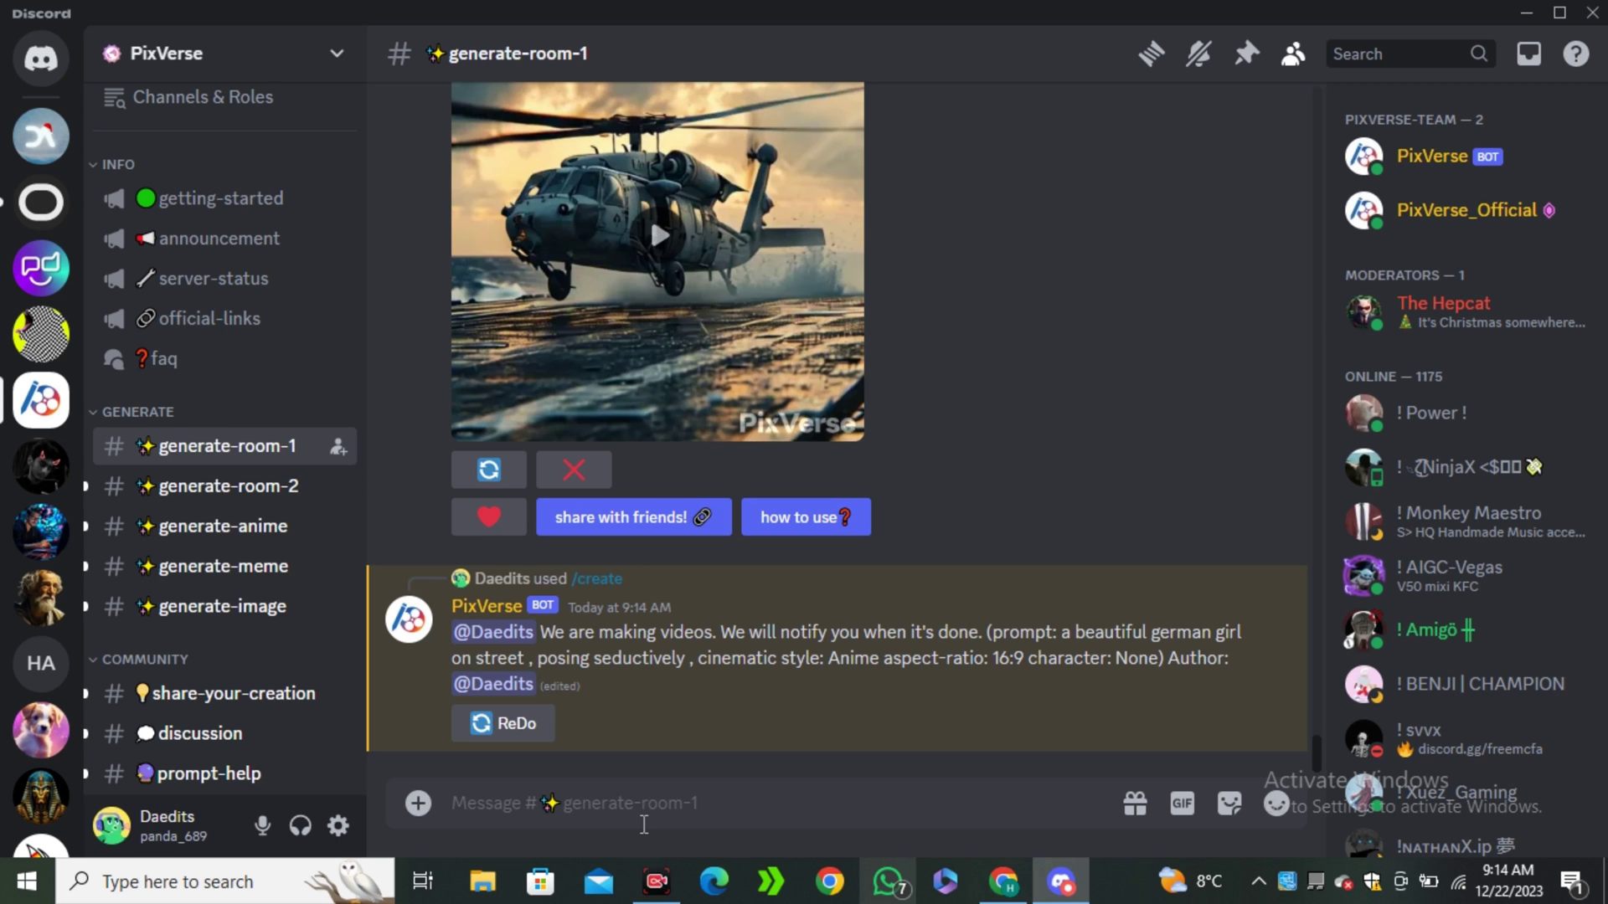
# - Send /create_single 'a cople on a beach , romatic environment , sunset' in Anime style with seed 617461561
pyautogui.write('/')
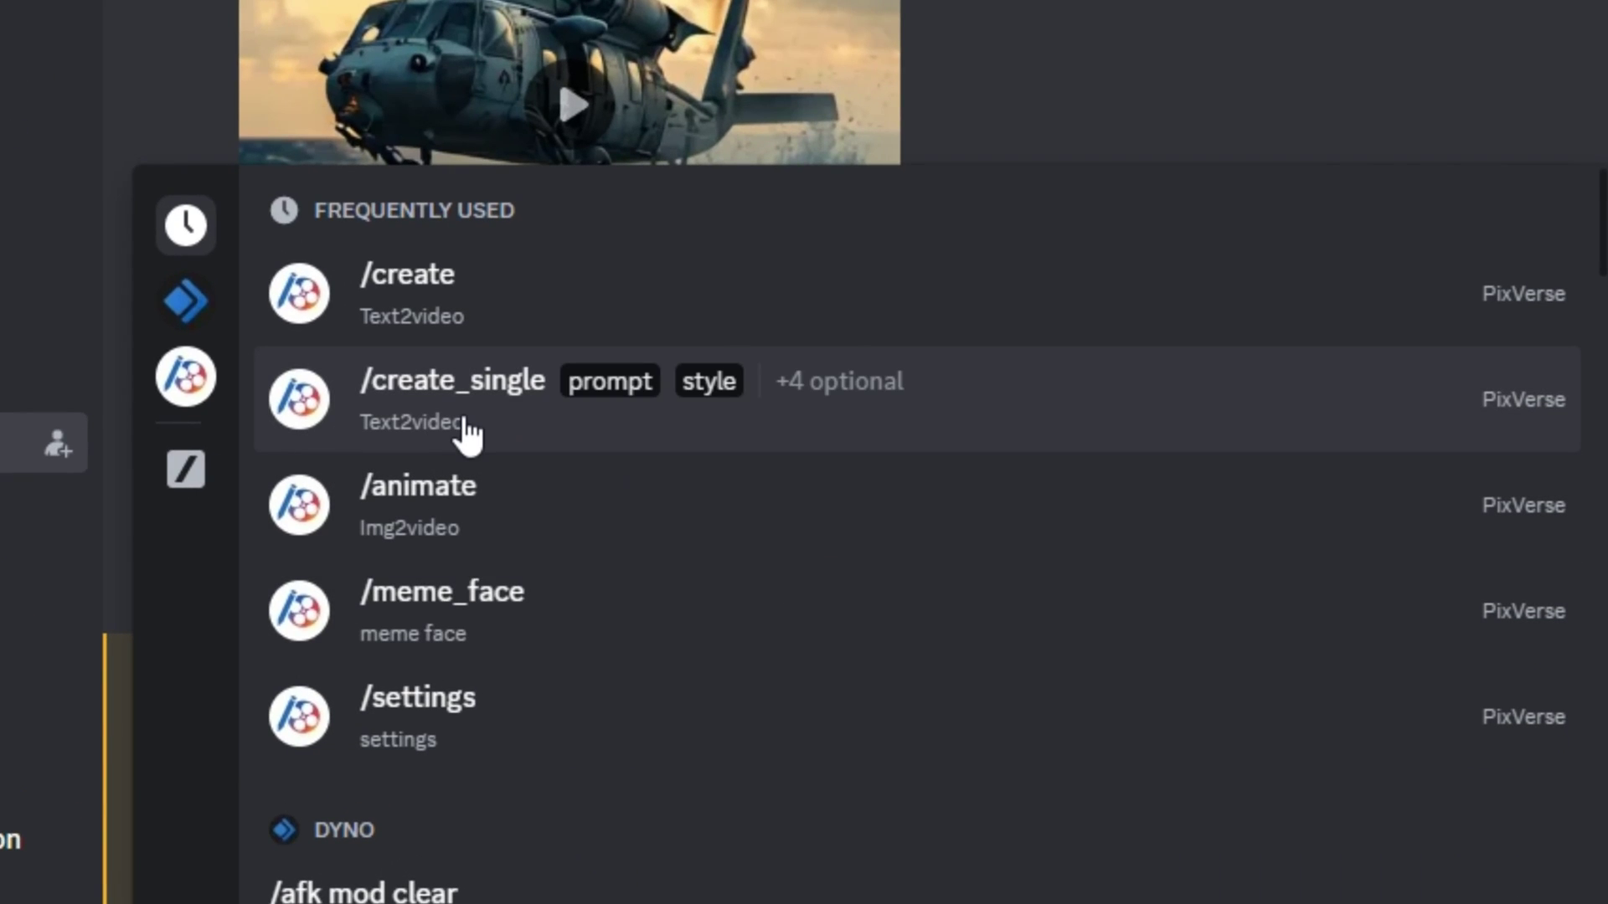
pyautogui.click(467, 433)
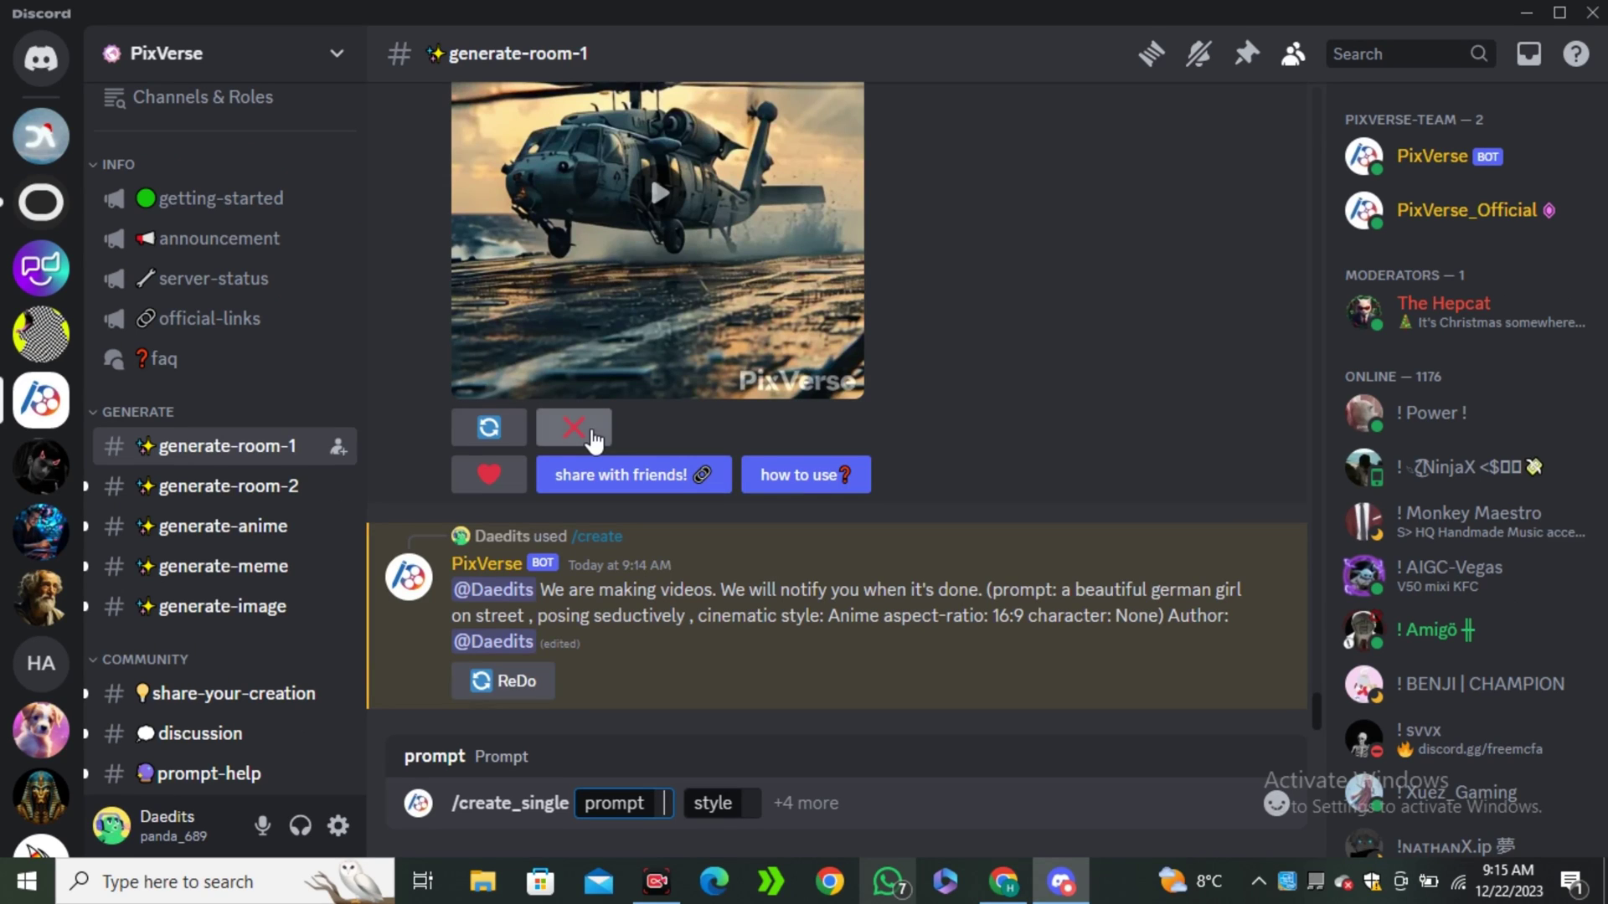
pyautogui.write('a cop')
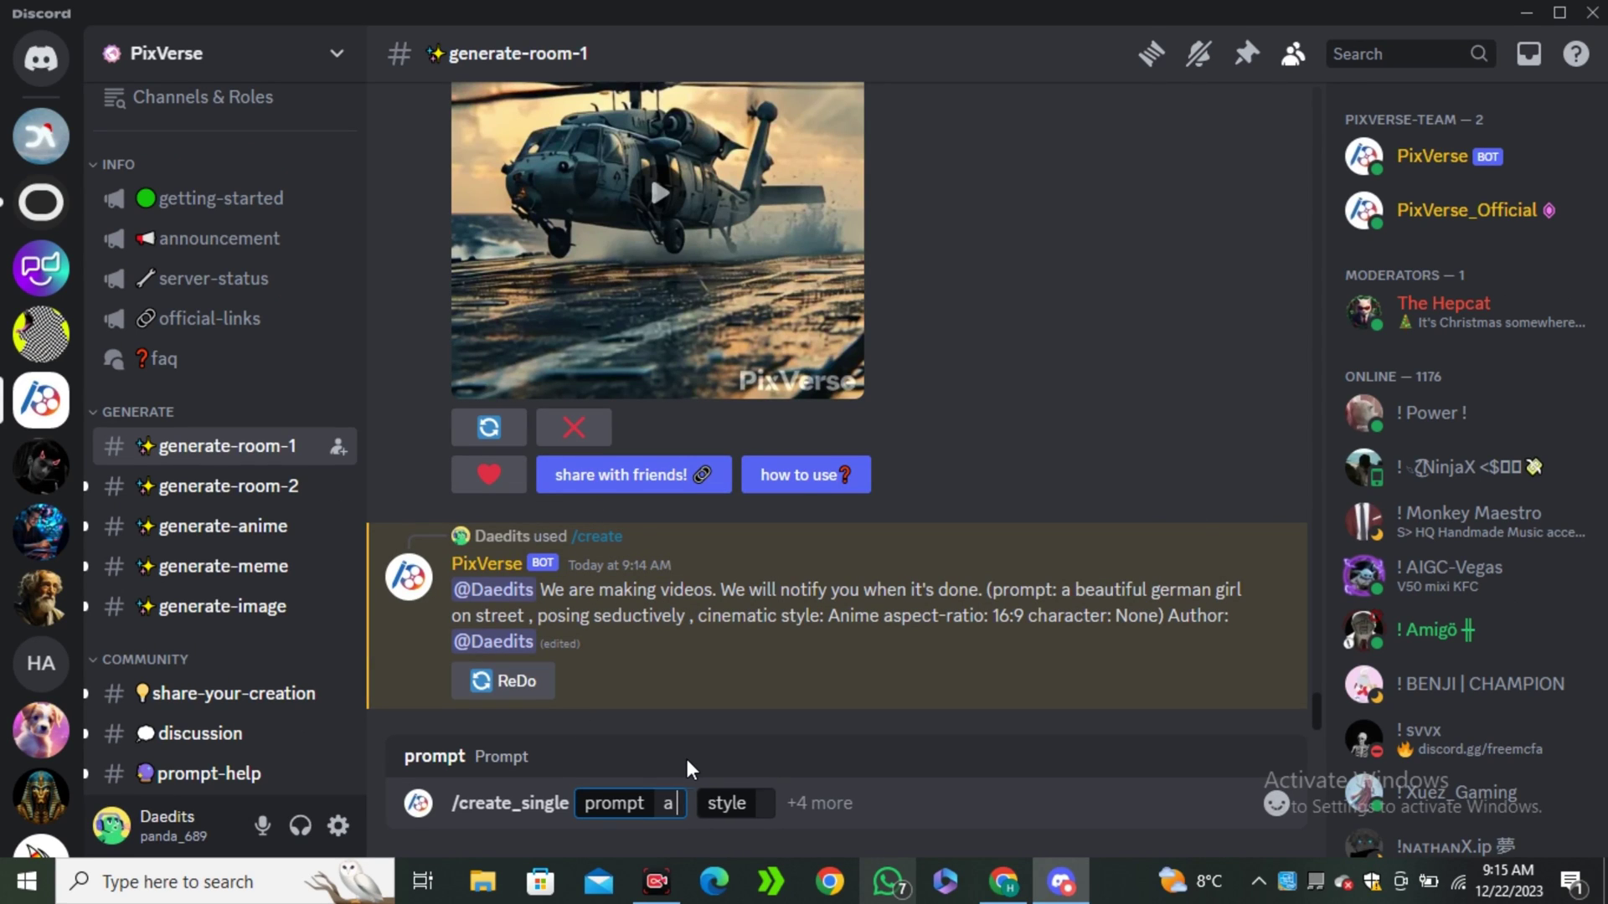
pyautogui.write('le on a beach , romatic envi')
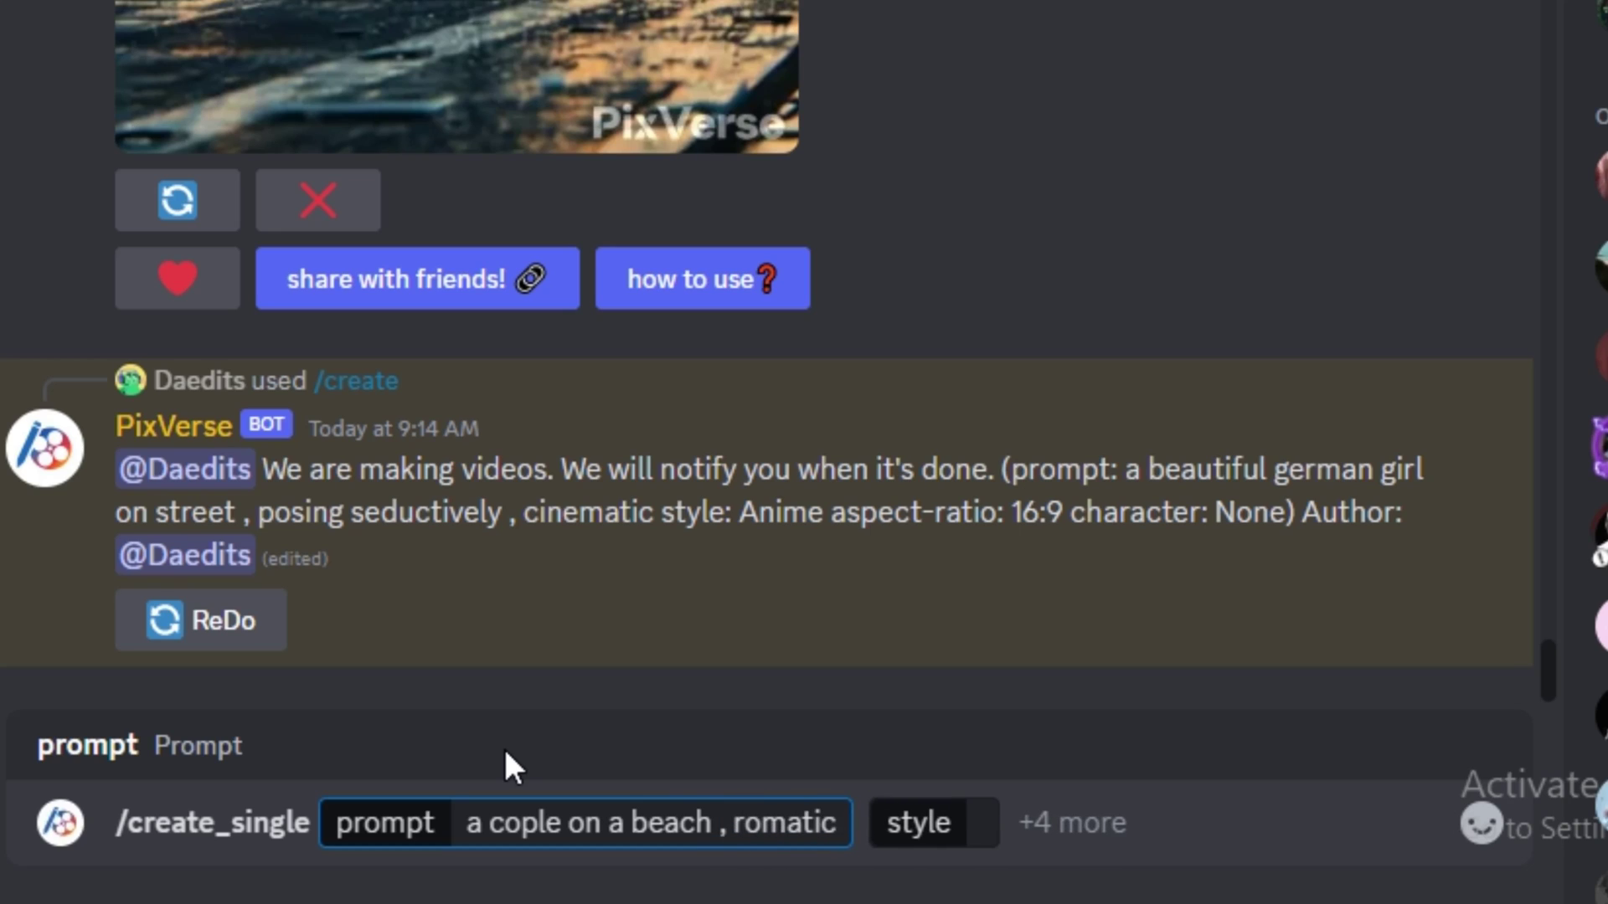
pyautogui.write('ronment , sunset')
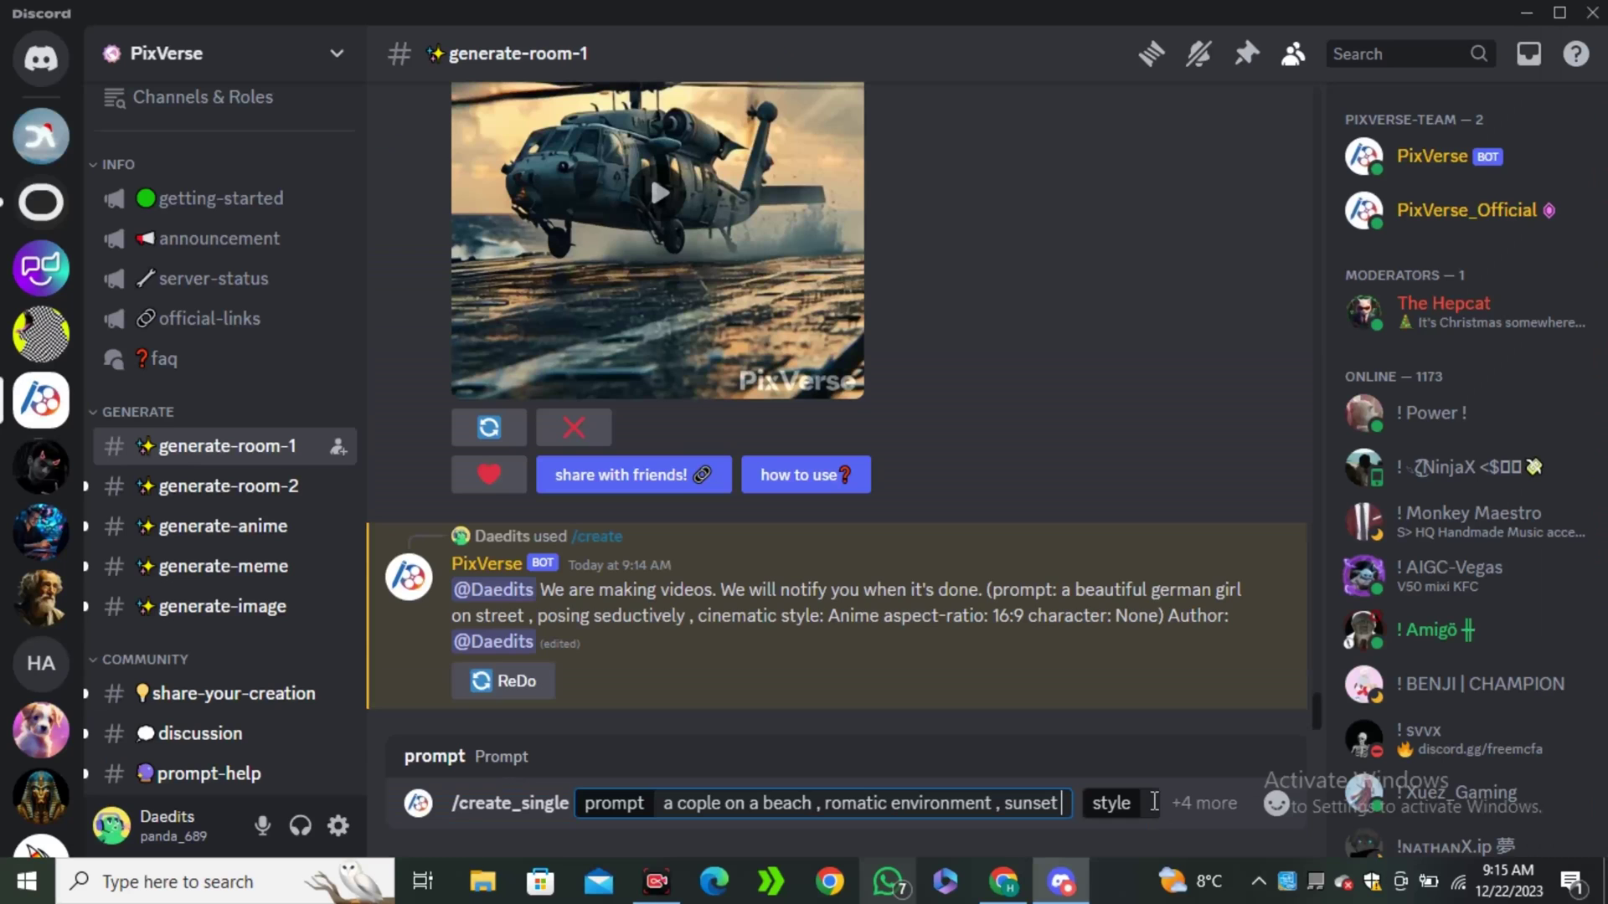
pyautogui.press('Tab')
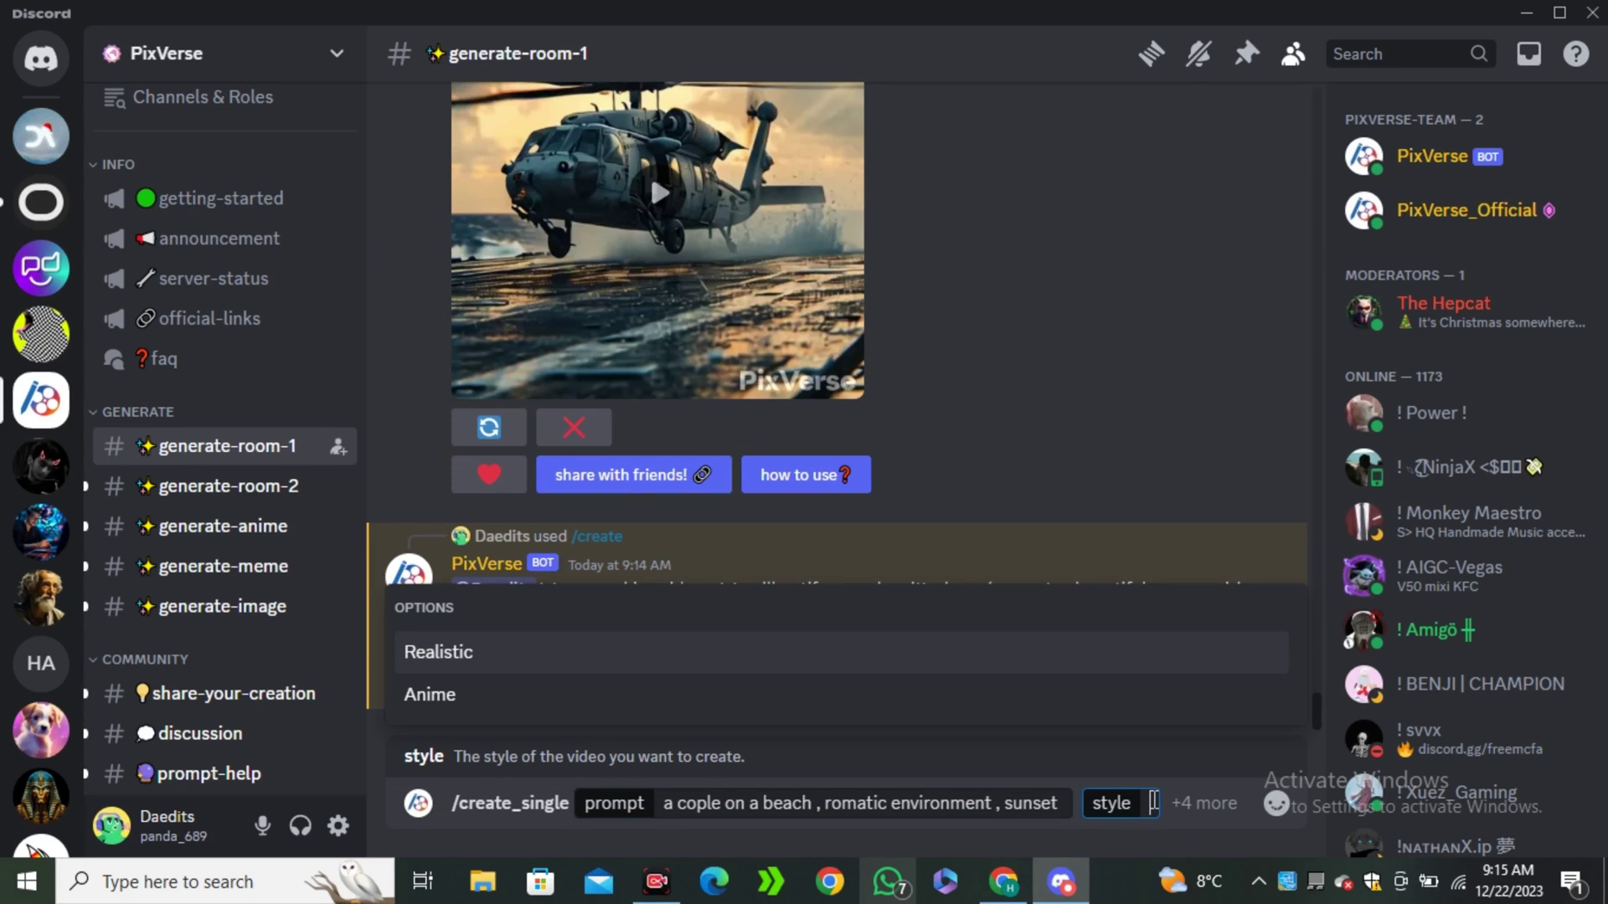
pyautogui.click(479, 713)
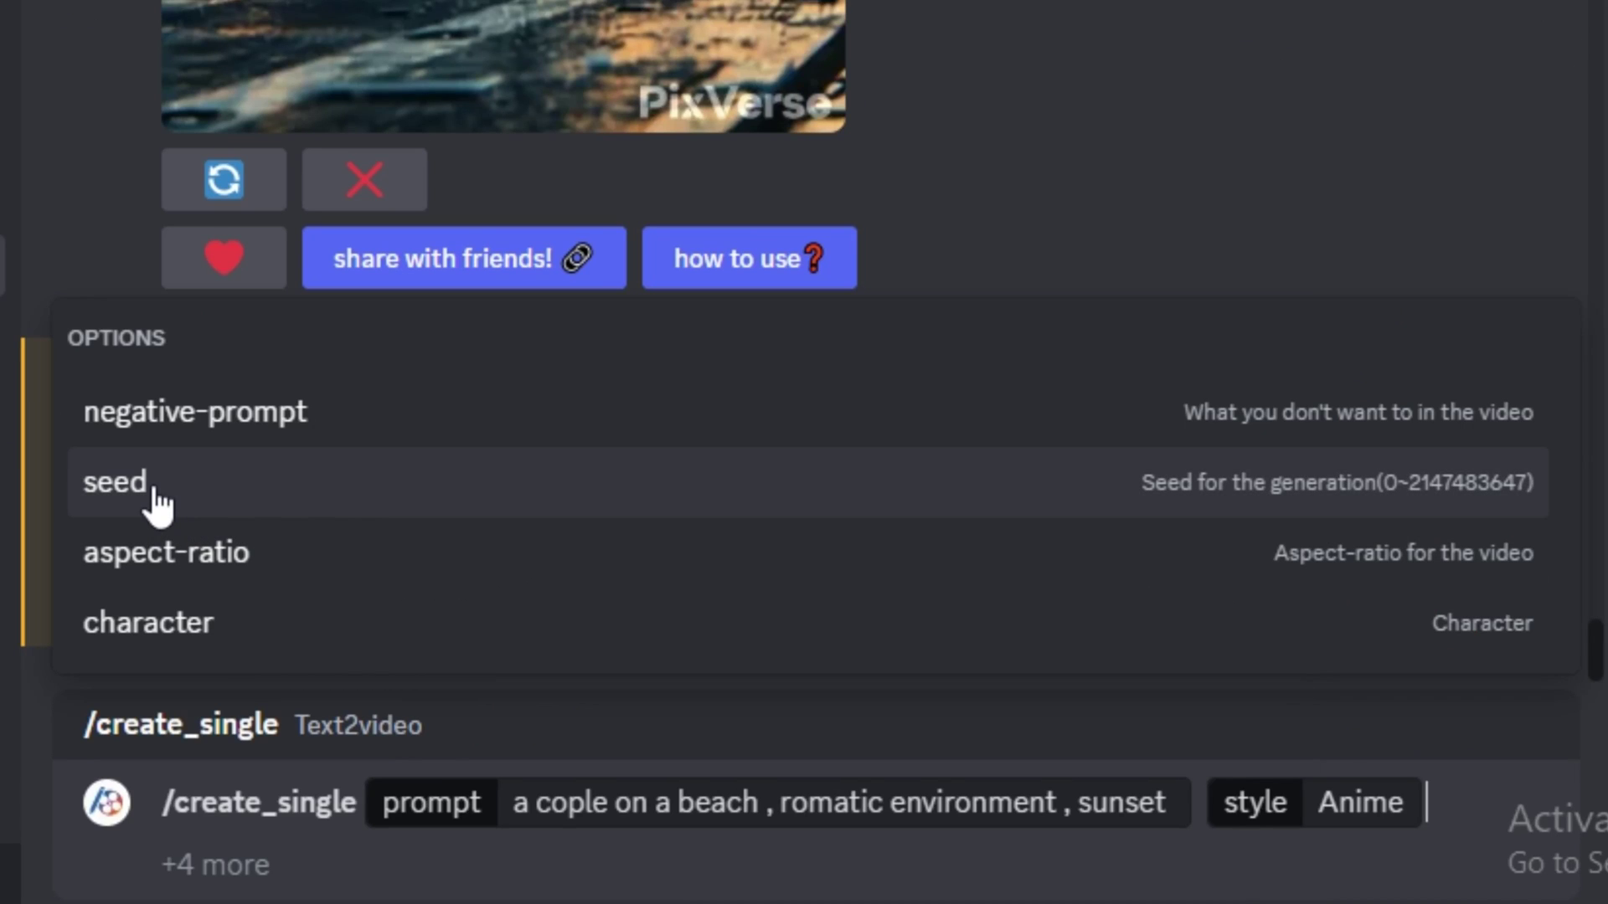
pyautogui.click(179, 494)
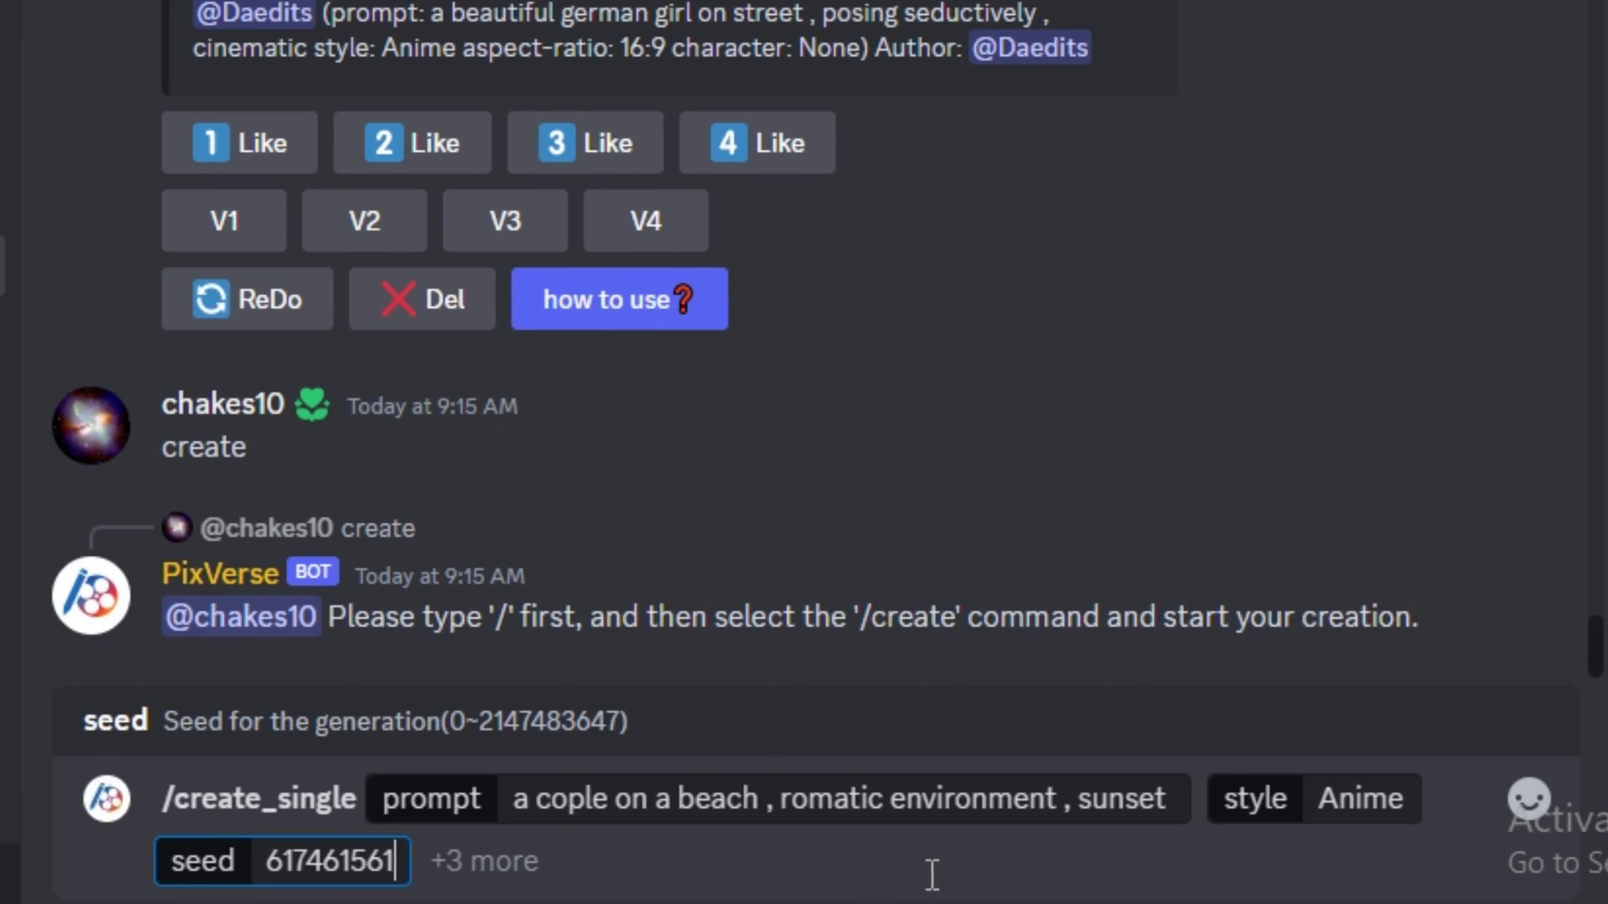
pyautogui.press('Return')
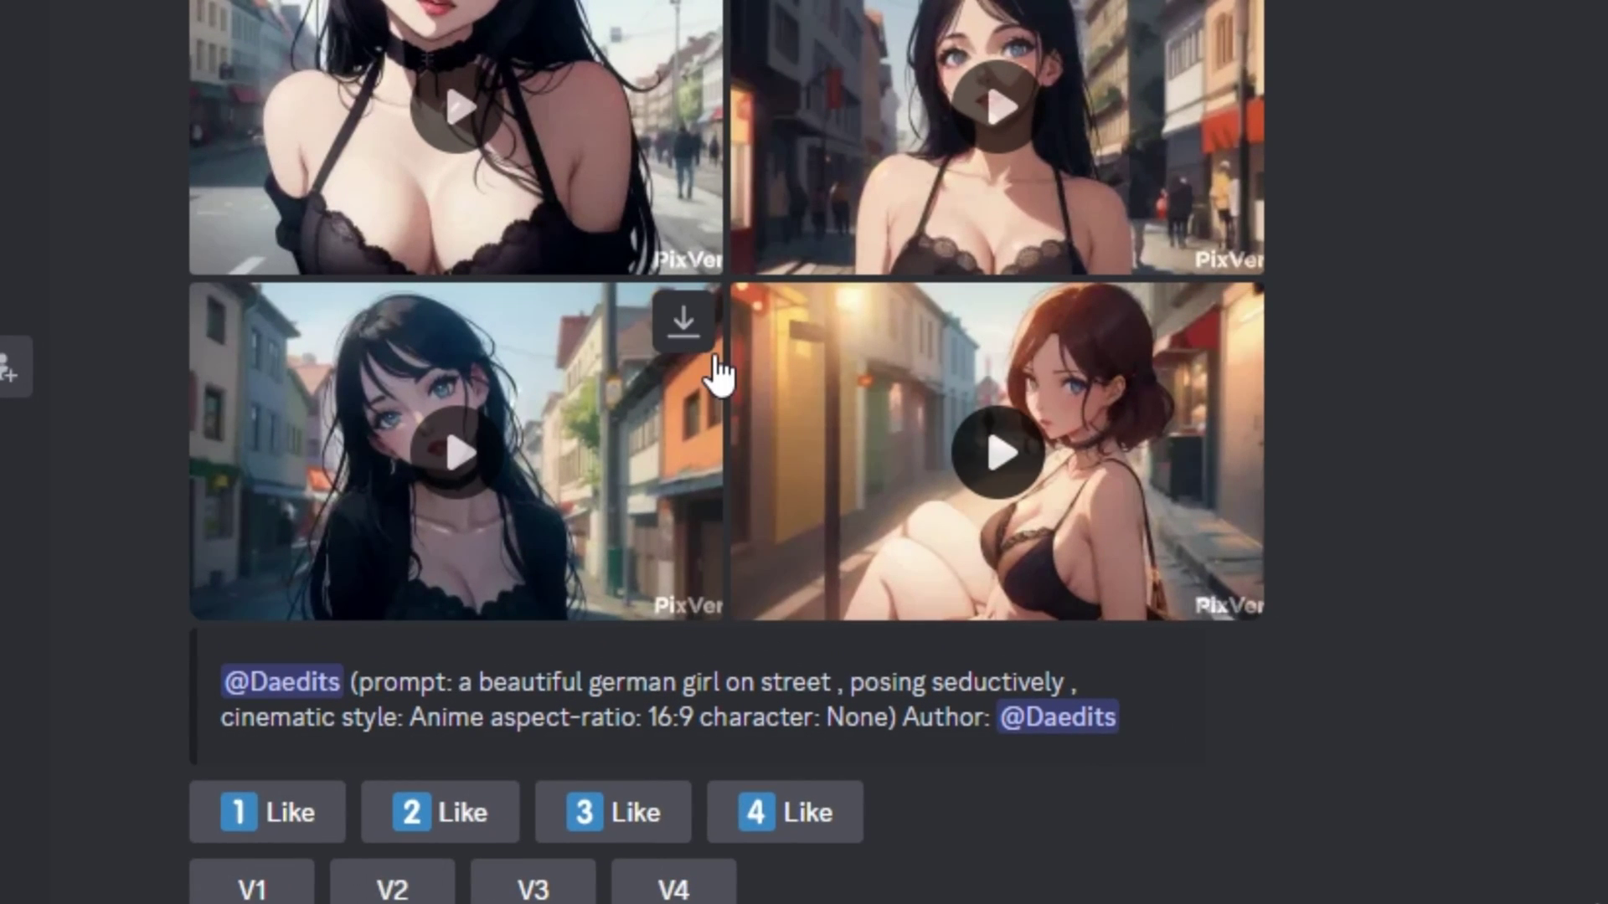
# - Scroll up and watch the second anime street-girl clip, replaying it three times
pyautogui.scroll(3, 715, 369)
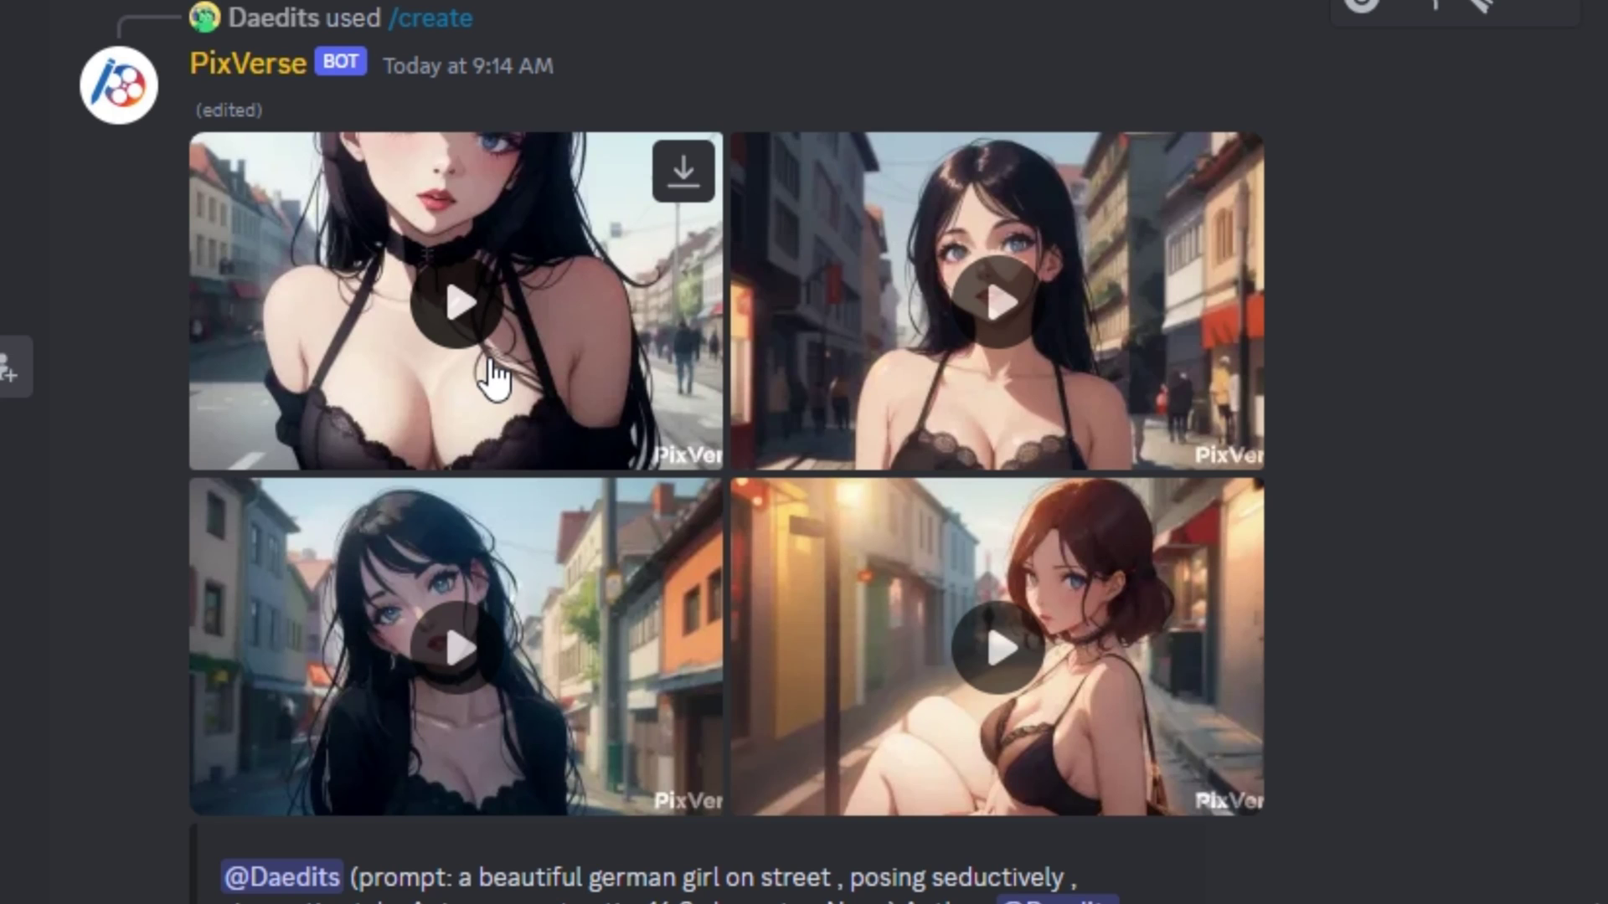
pyautogui.click(1029, 318)
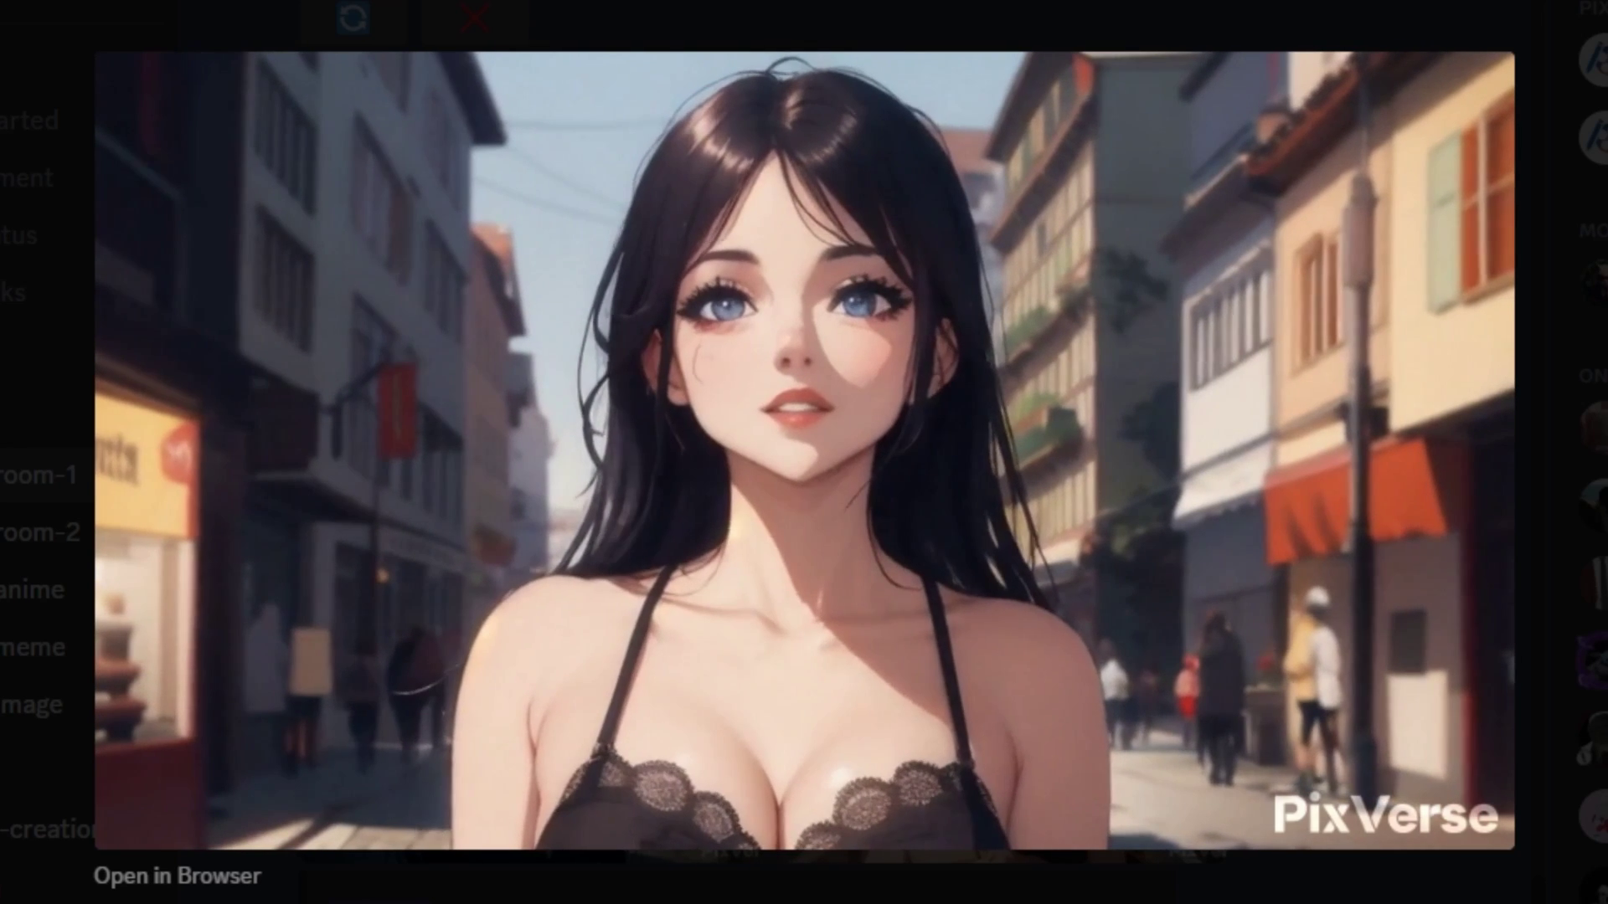
pyautogui.click(120, 844)
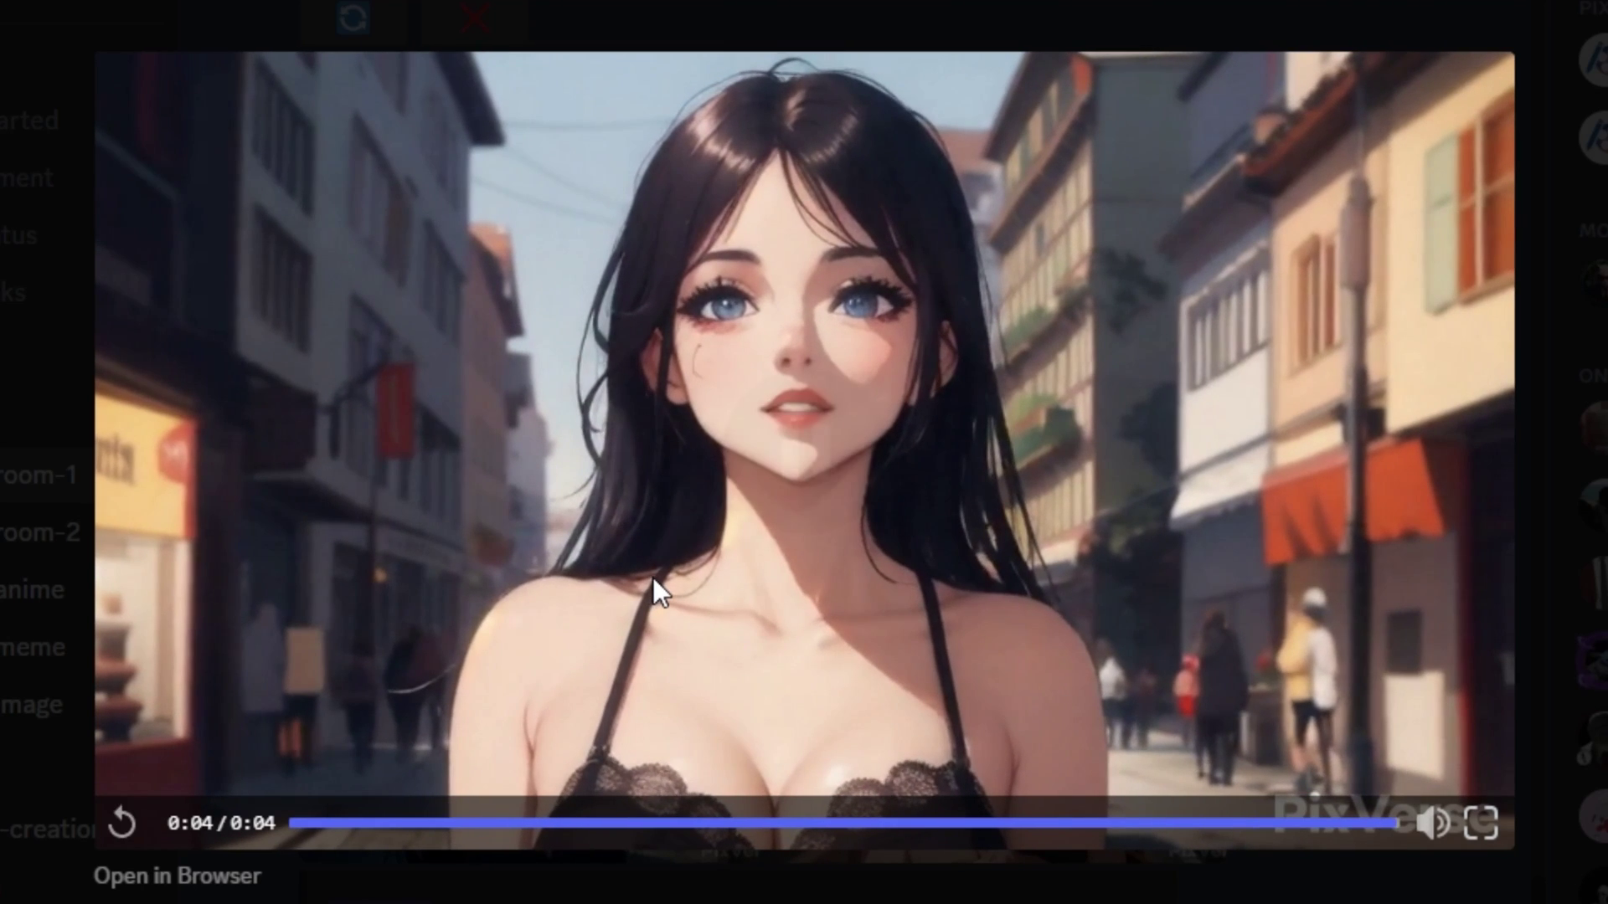
pyautogui.click(124, 829)
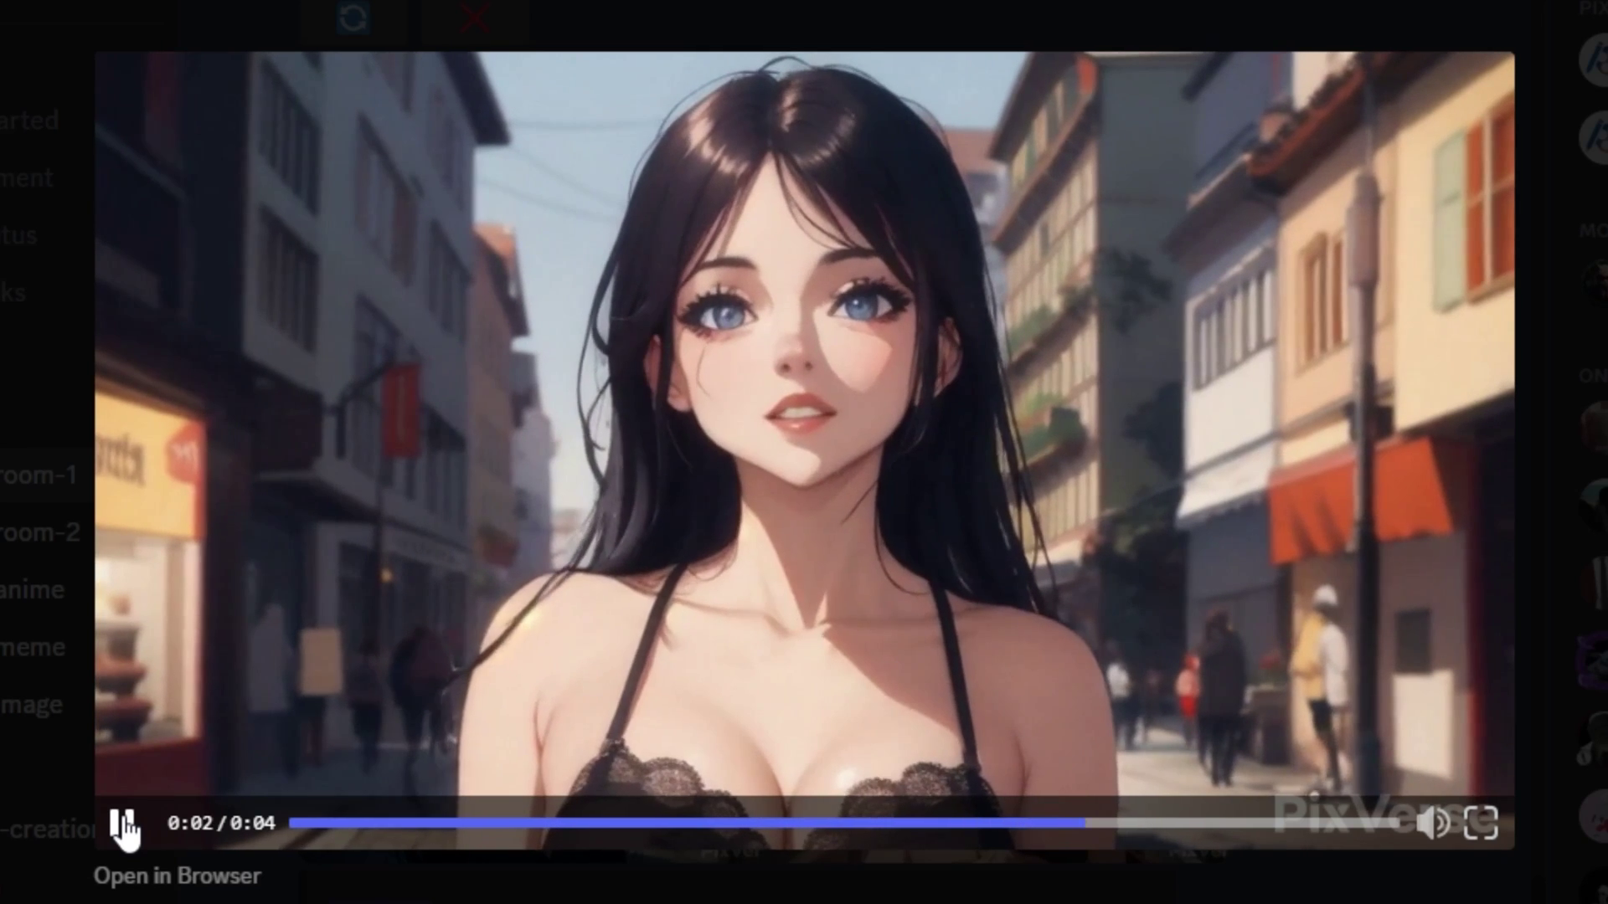
pyautogui.click(124, 829)
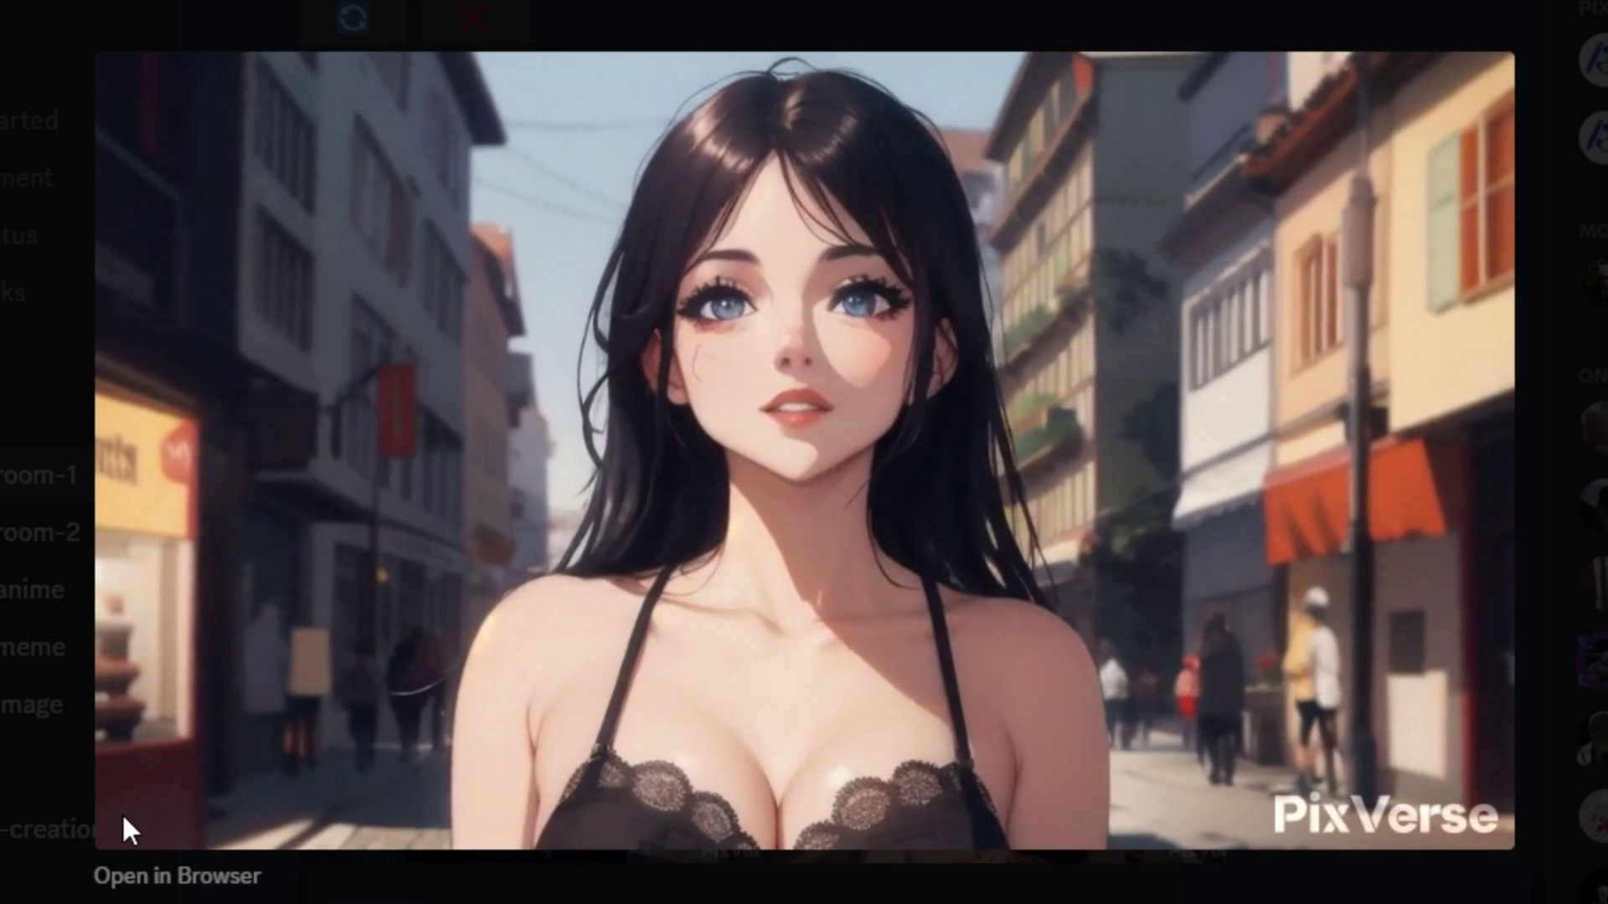
pyautogui.press('Escape')
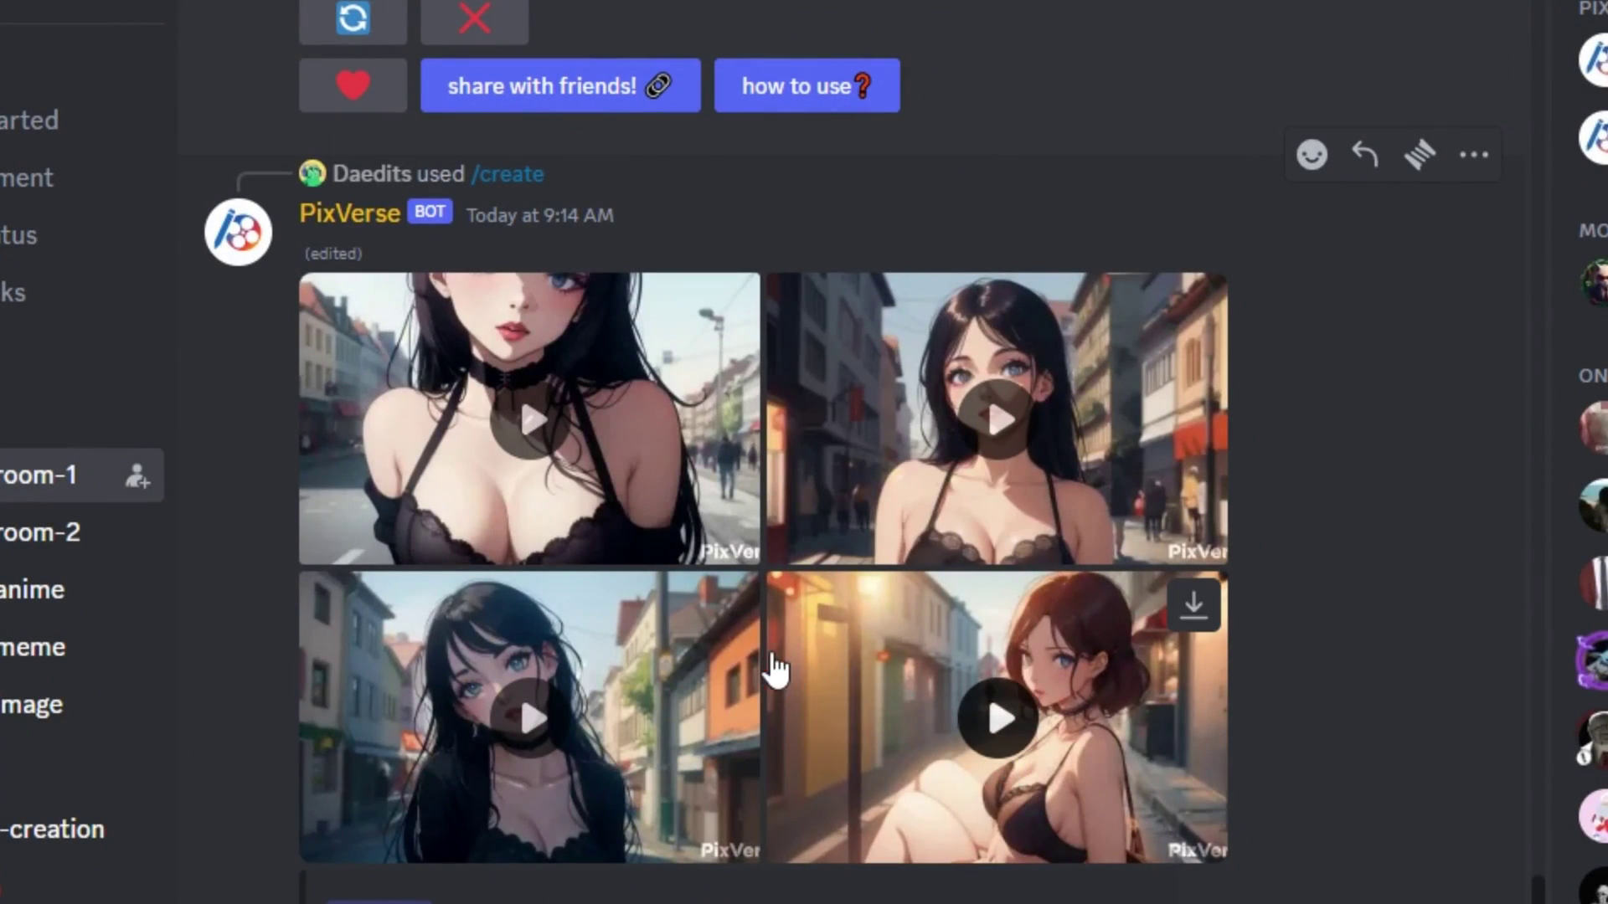
# - Watch the third and the red-haired fourth anime clips, then scroll down to the beach video
pyautogui.click(763, 662)
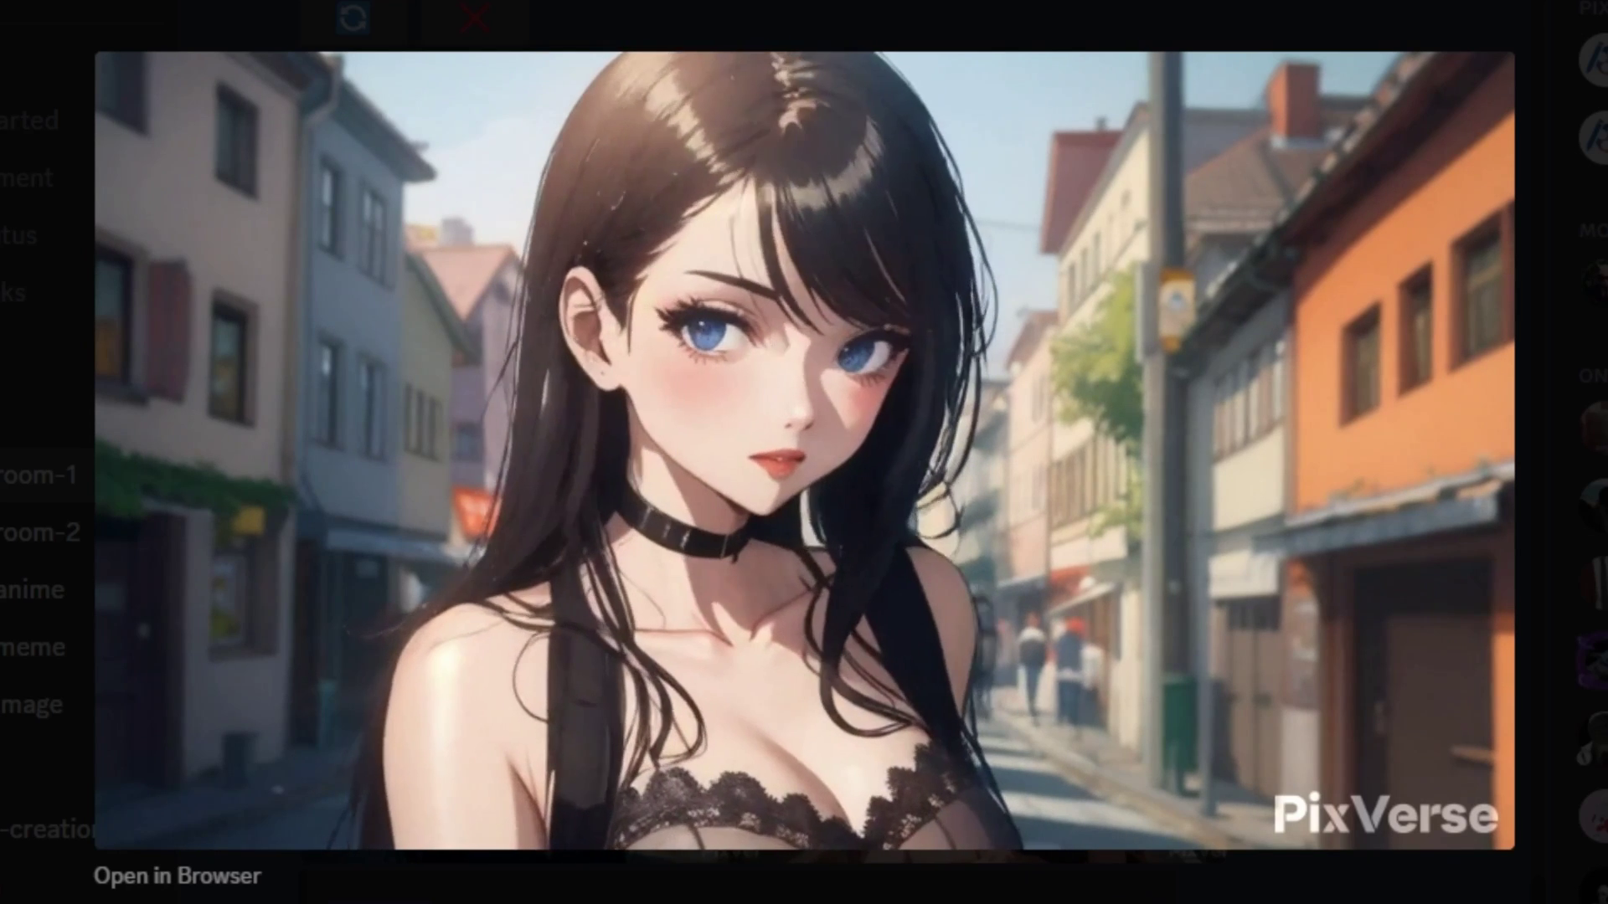
pyautogui.press('Escape')
pyautogui.click(981, 700)
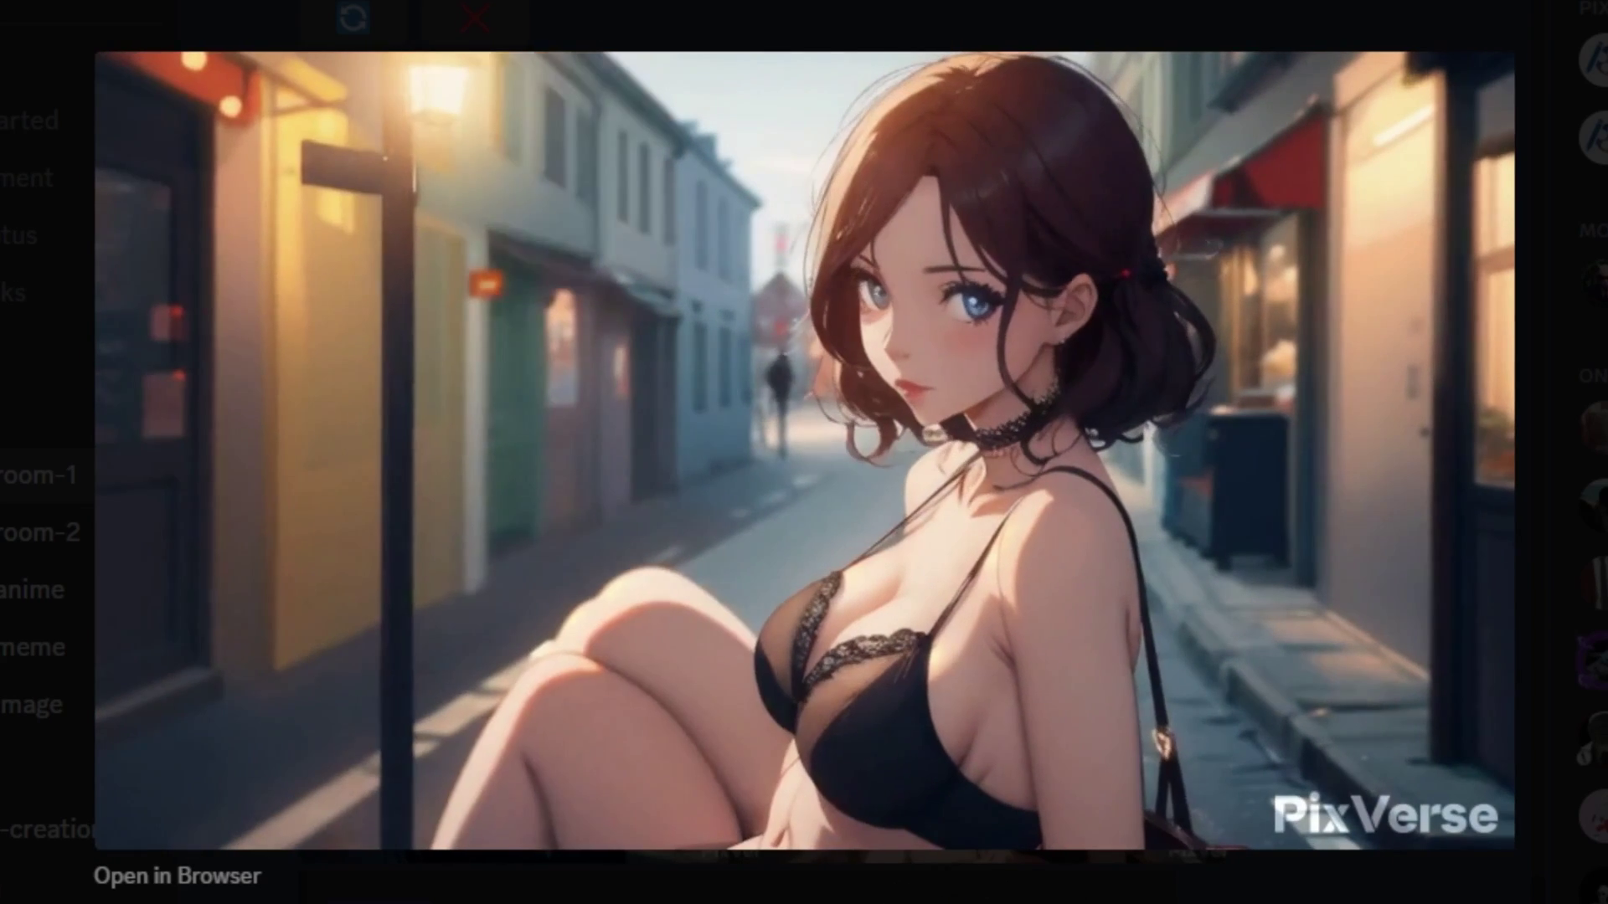
pyautogui.press('Escape')
pyautogui.scroll(-10, 1139, 536)
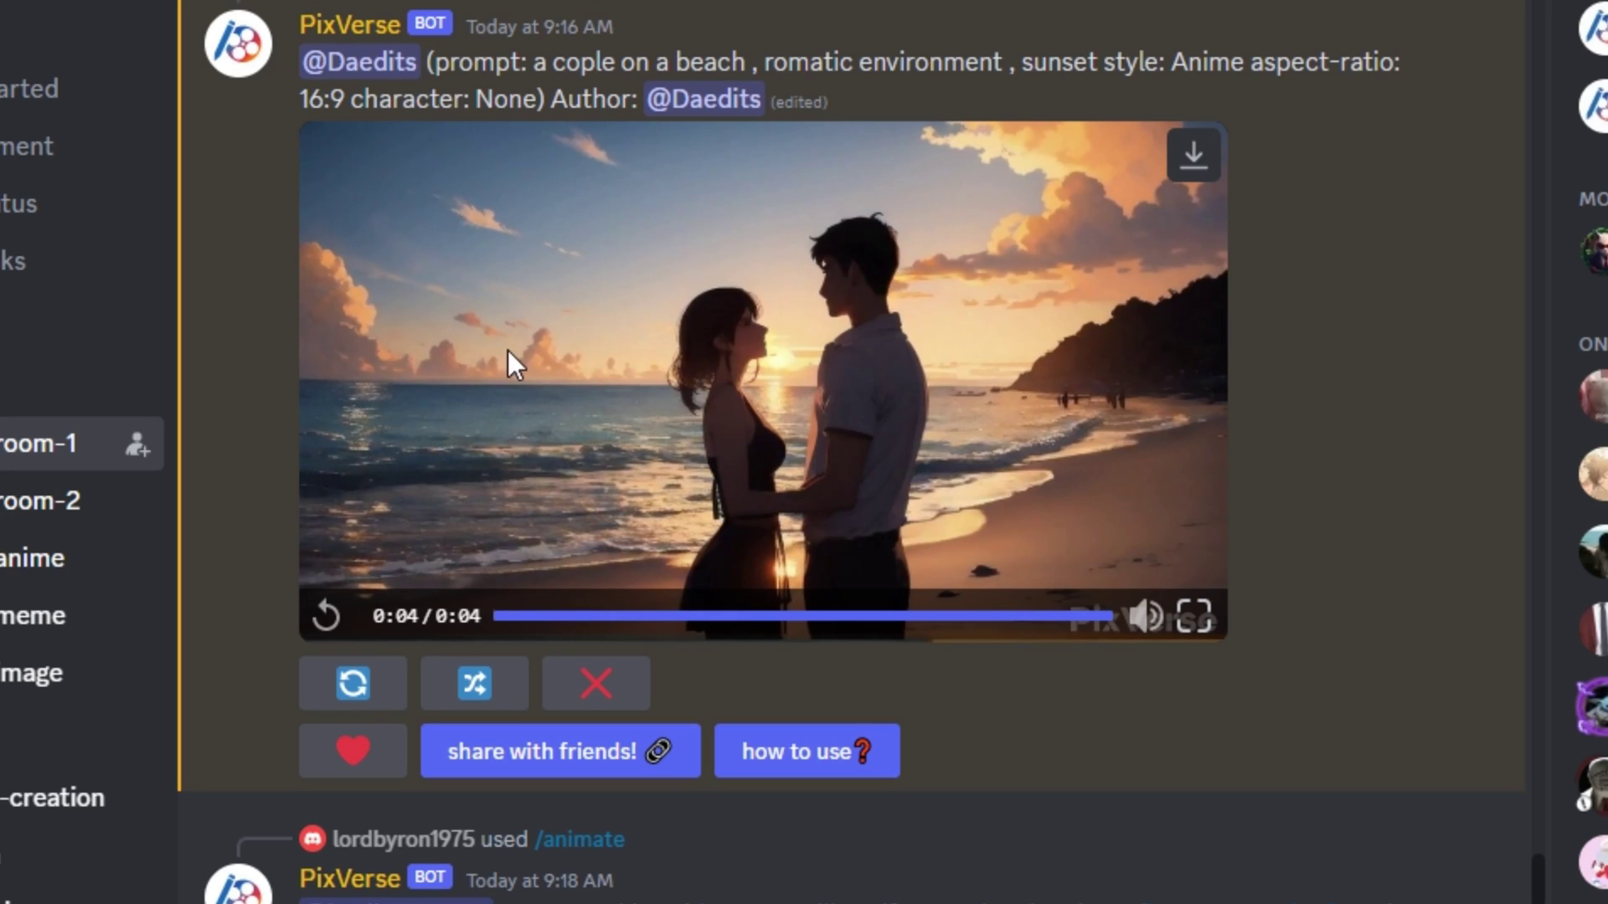
pyautogui.click(317, 620)
pyautogui.click(344, 620)
pyautogui.click(322, 618)
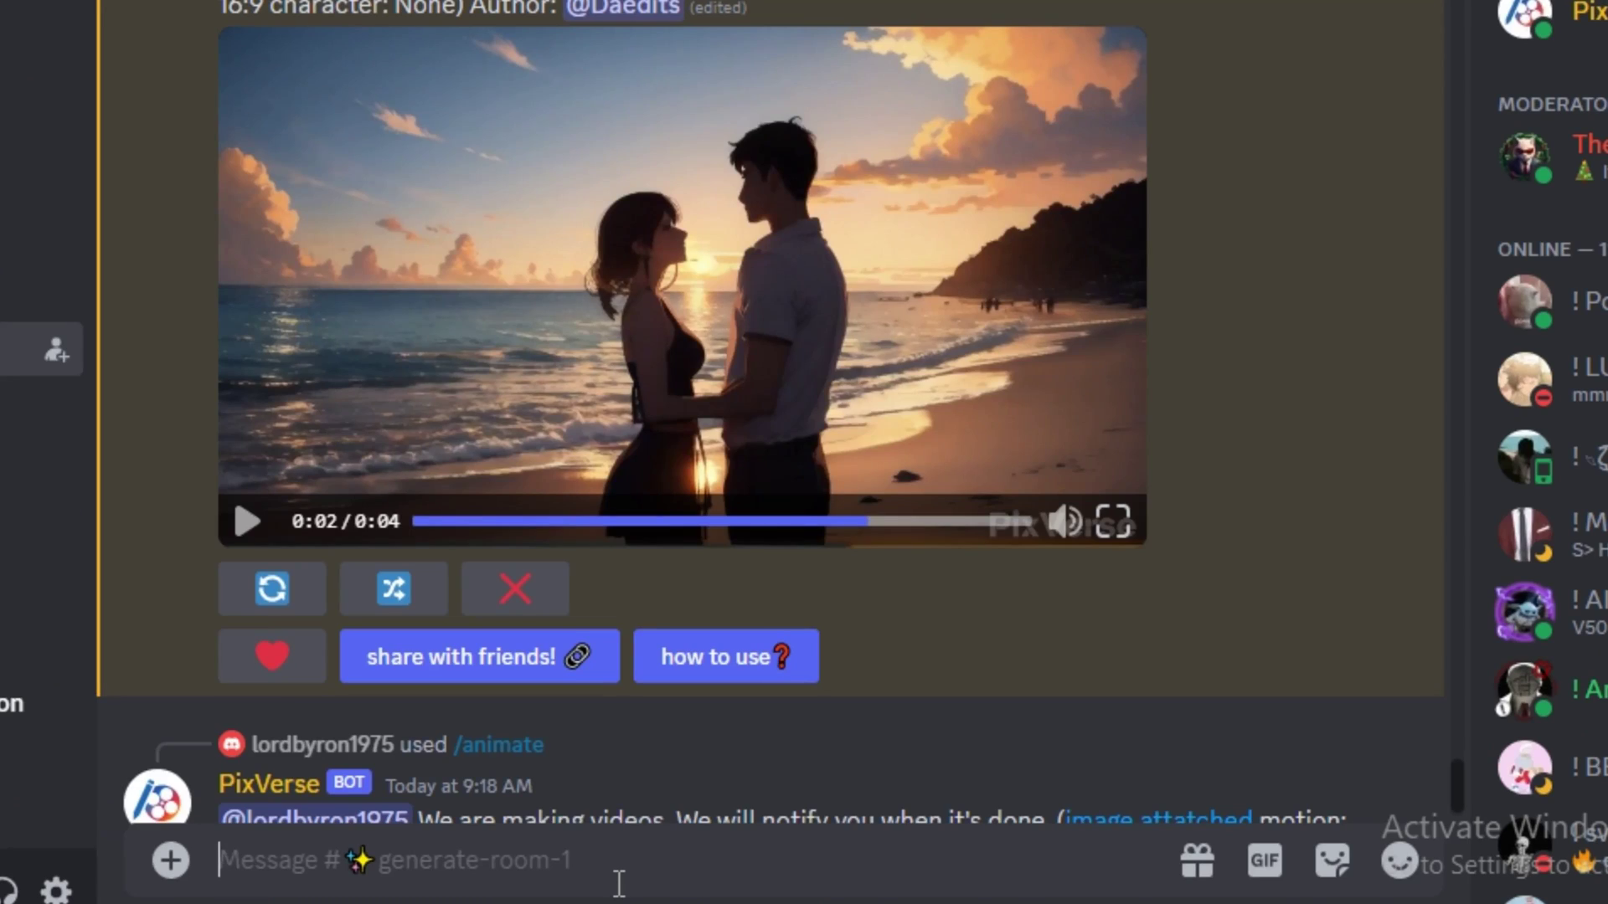
# - Send /create 'a superhero girl , energy waves , warrior' with Anime style, character eula, and 16:9
pyautogui.click(617, 876)
pyautogui.write('/')
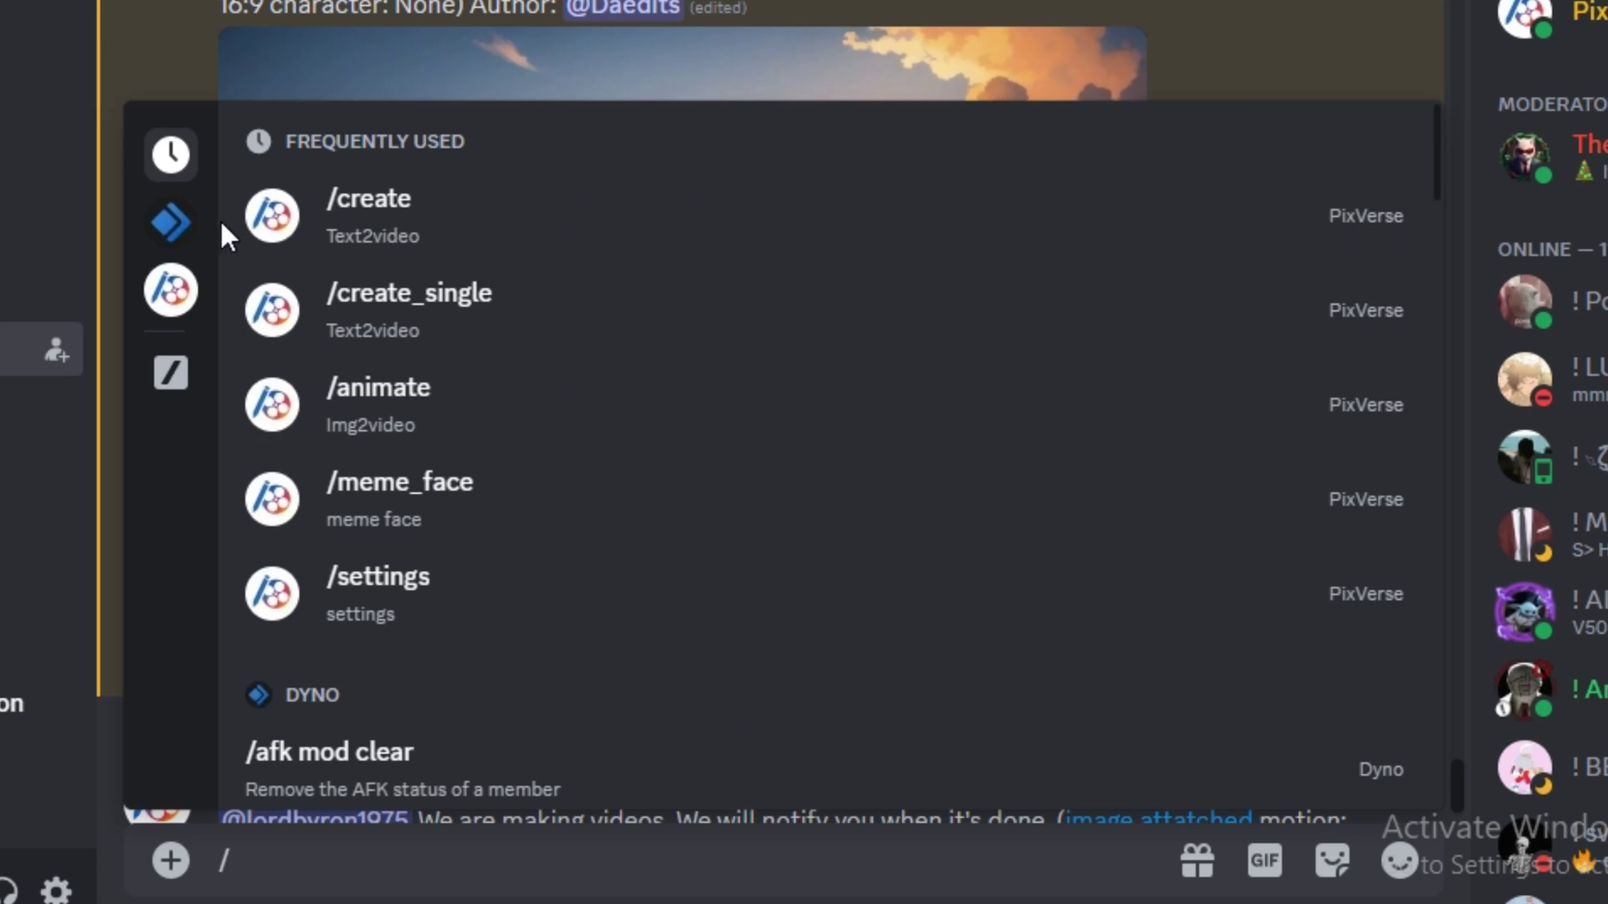
pyautogui.click(456, 237)
pyautogui.write('a super')
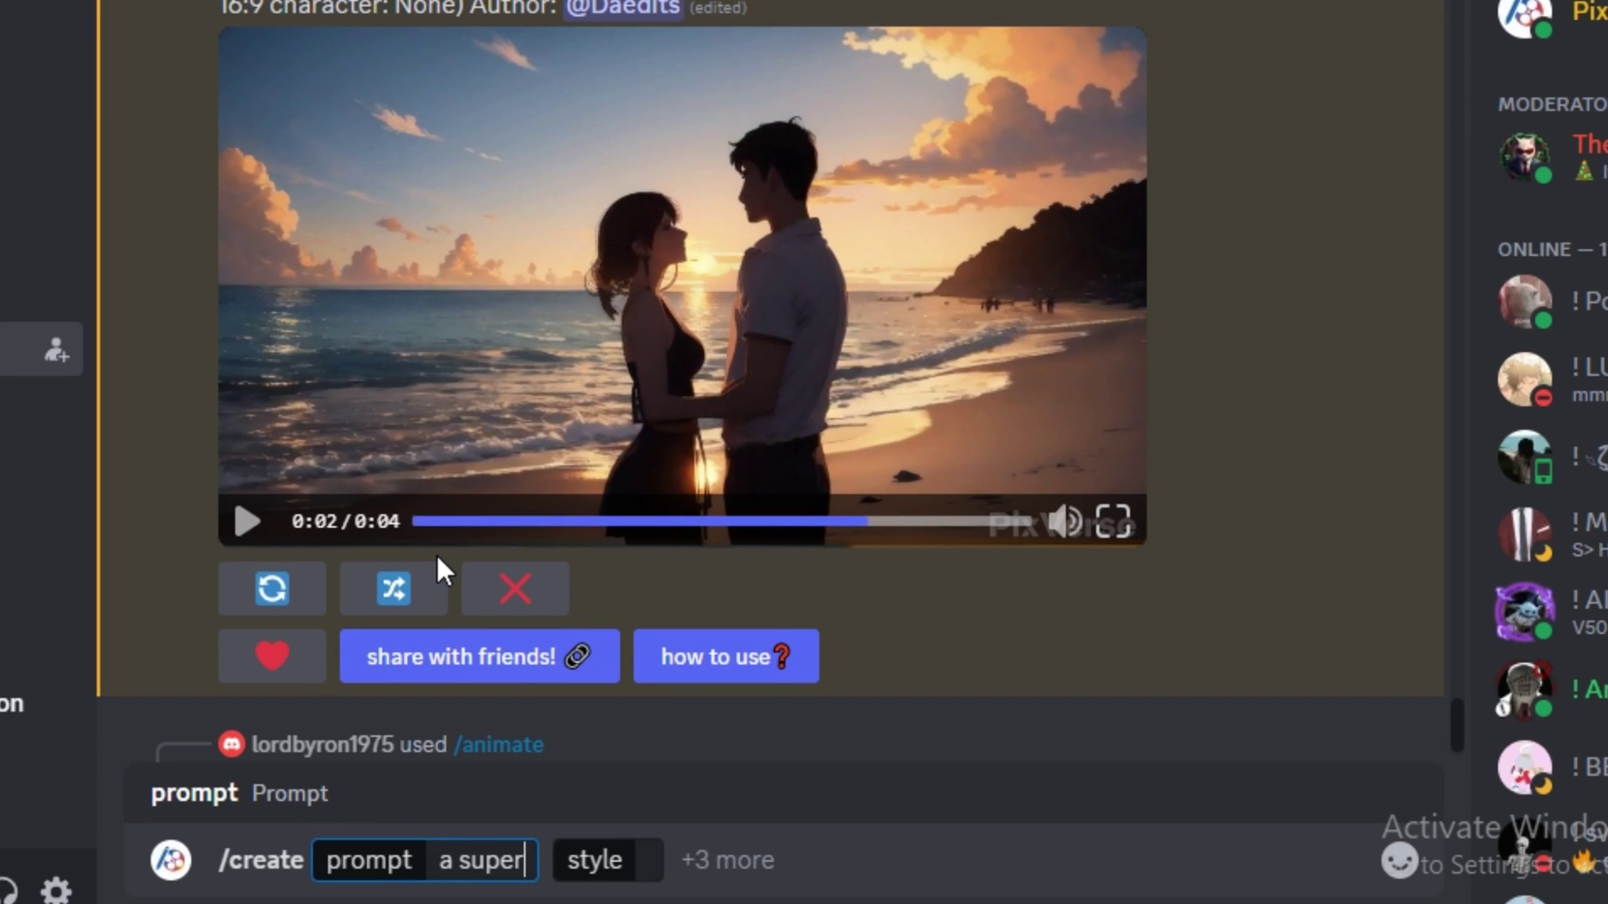
pyautogui.write('hero girl , energy waves ,')
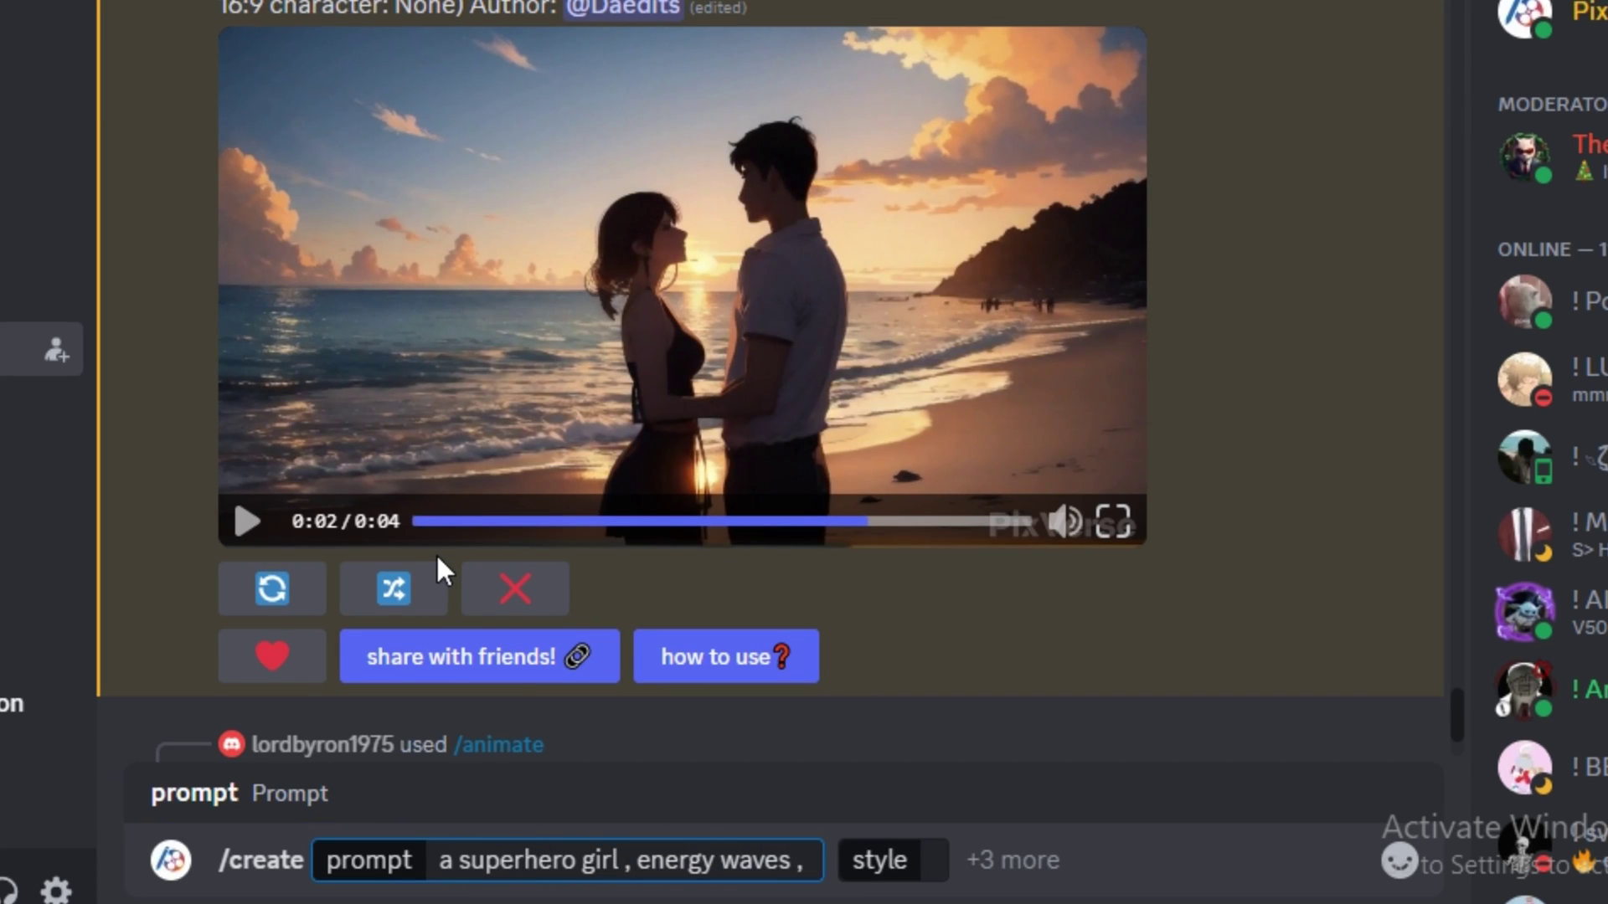
pyautogui.write(' warrior')
pyautogui.press('Tab')
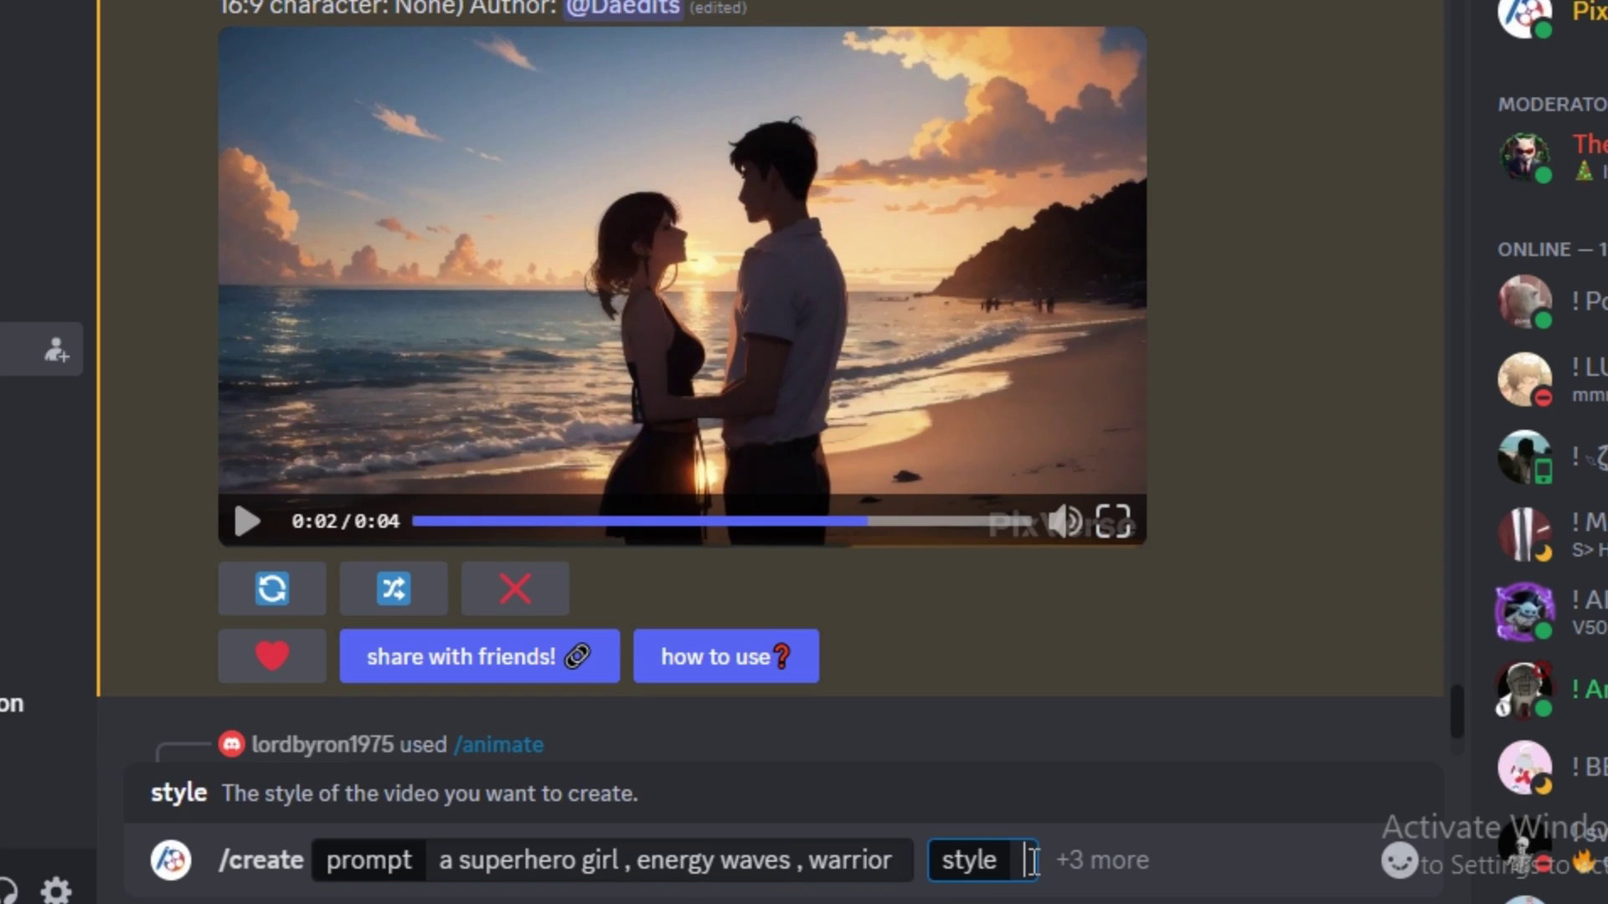
pyautogui.click(243, 707)
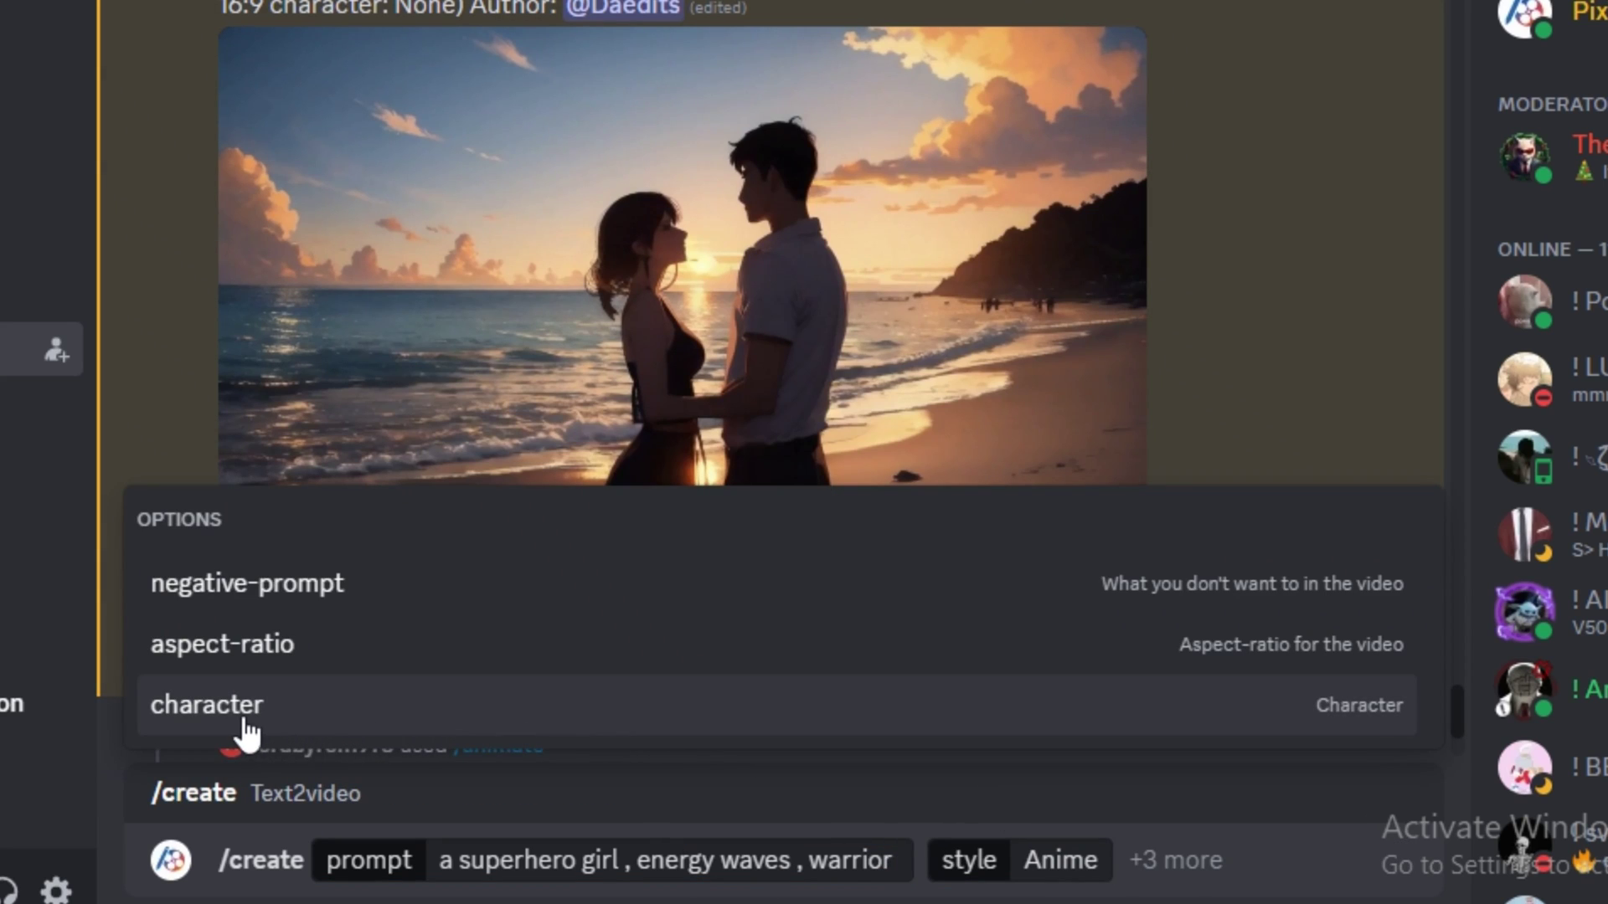
pyautogui.click(247, 728)
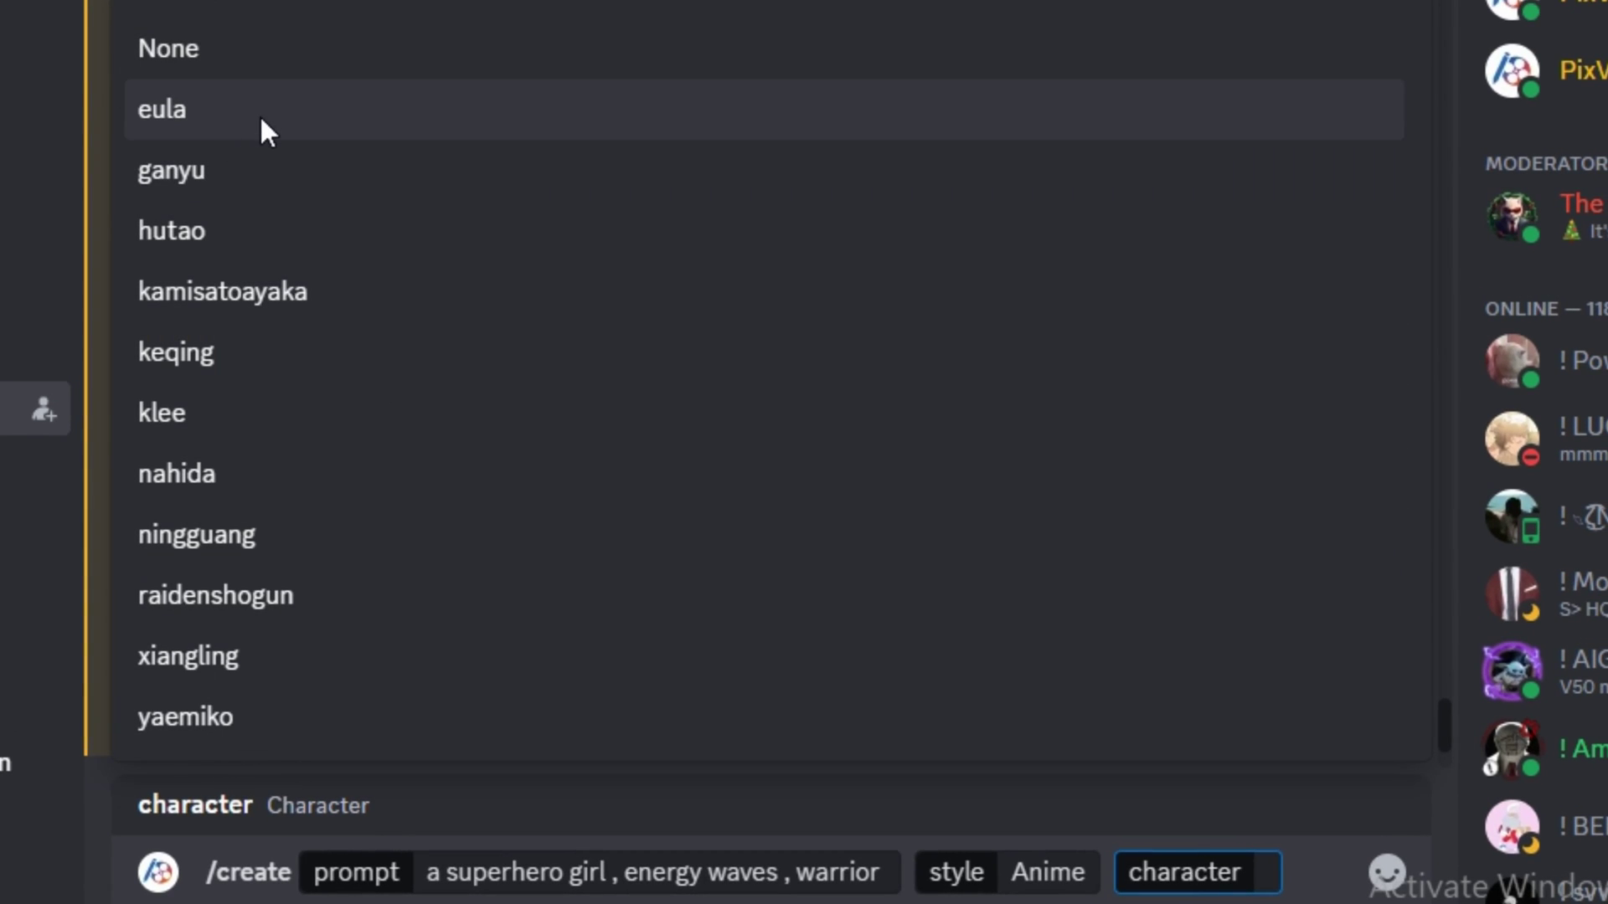
pyautogui.click(265, 128)
pyautogui.click(352, 710)
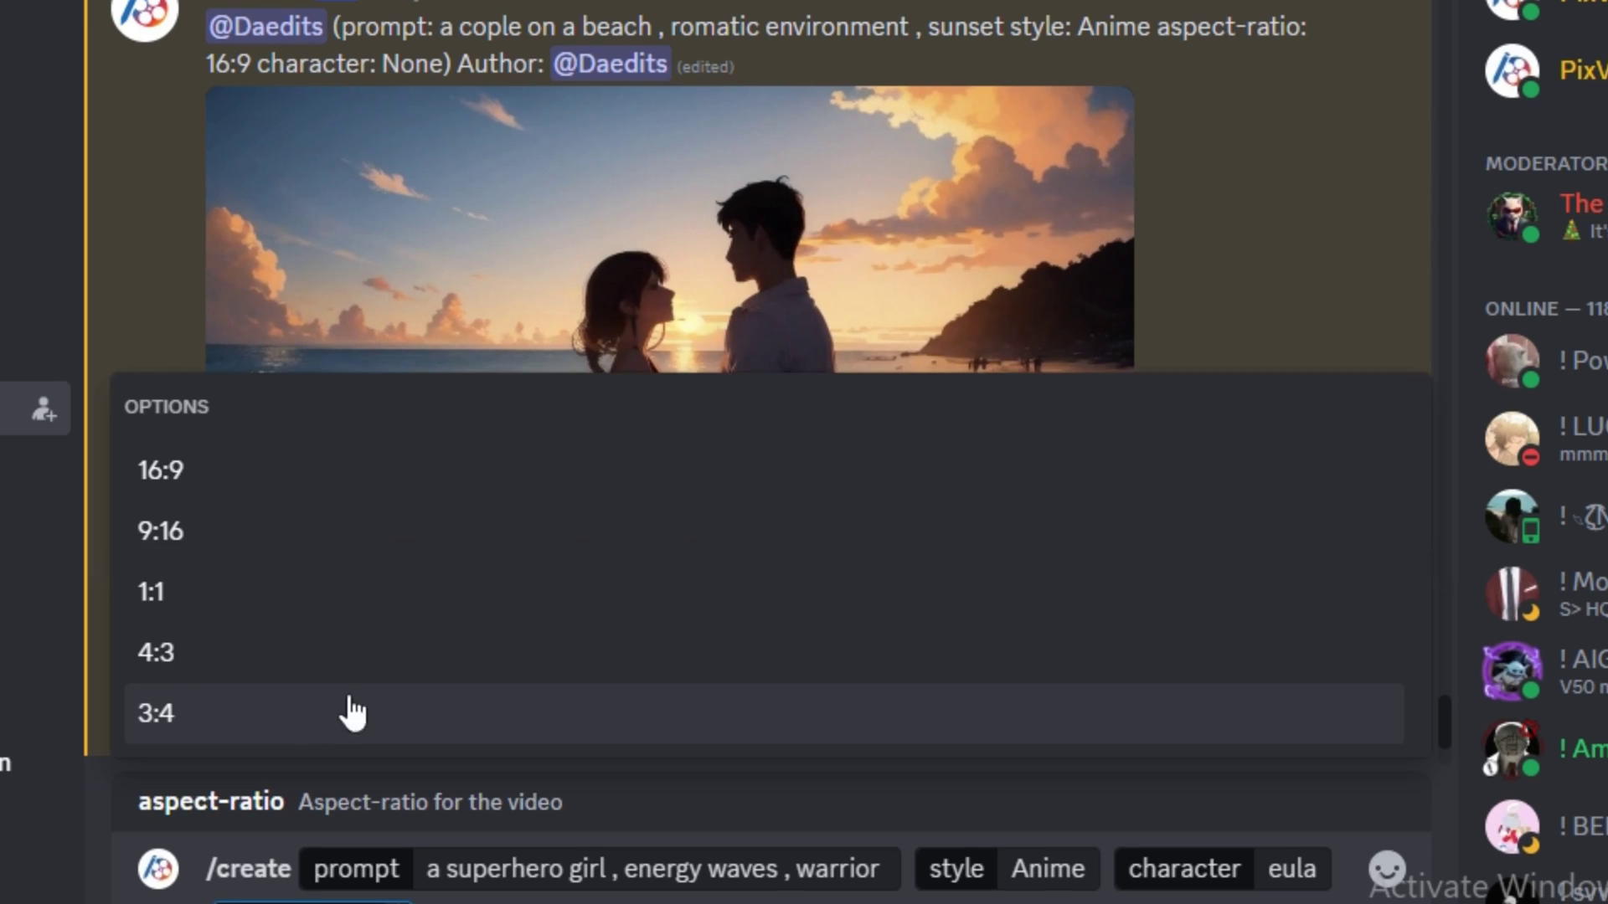
pyautogui.click(173, 484)
pyautogui.press('Return')
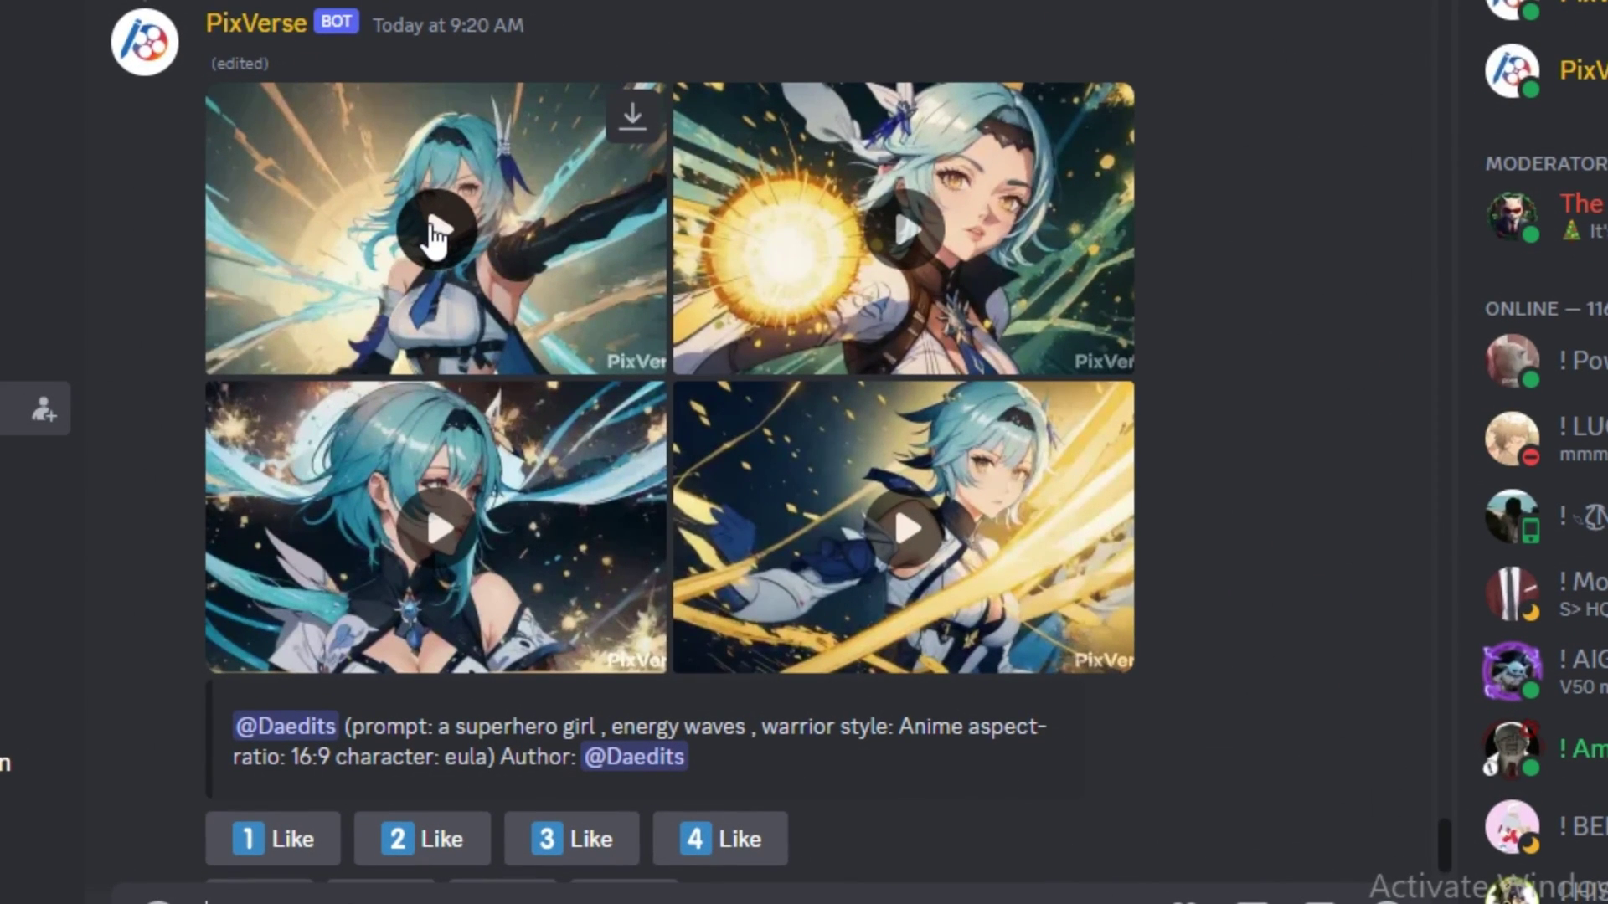
pyautogui.click(434, 235)
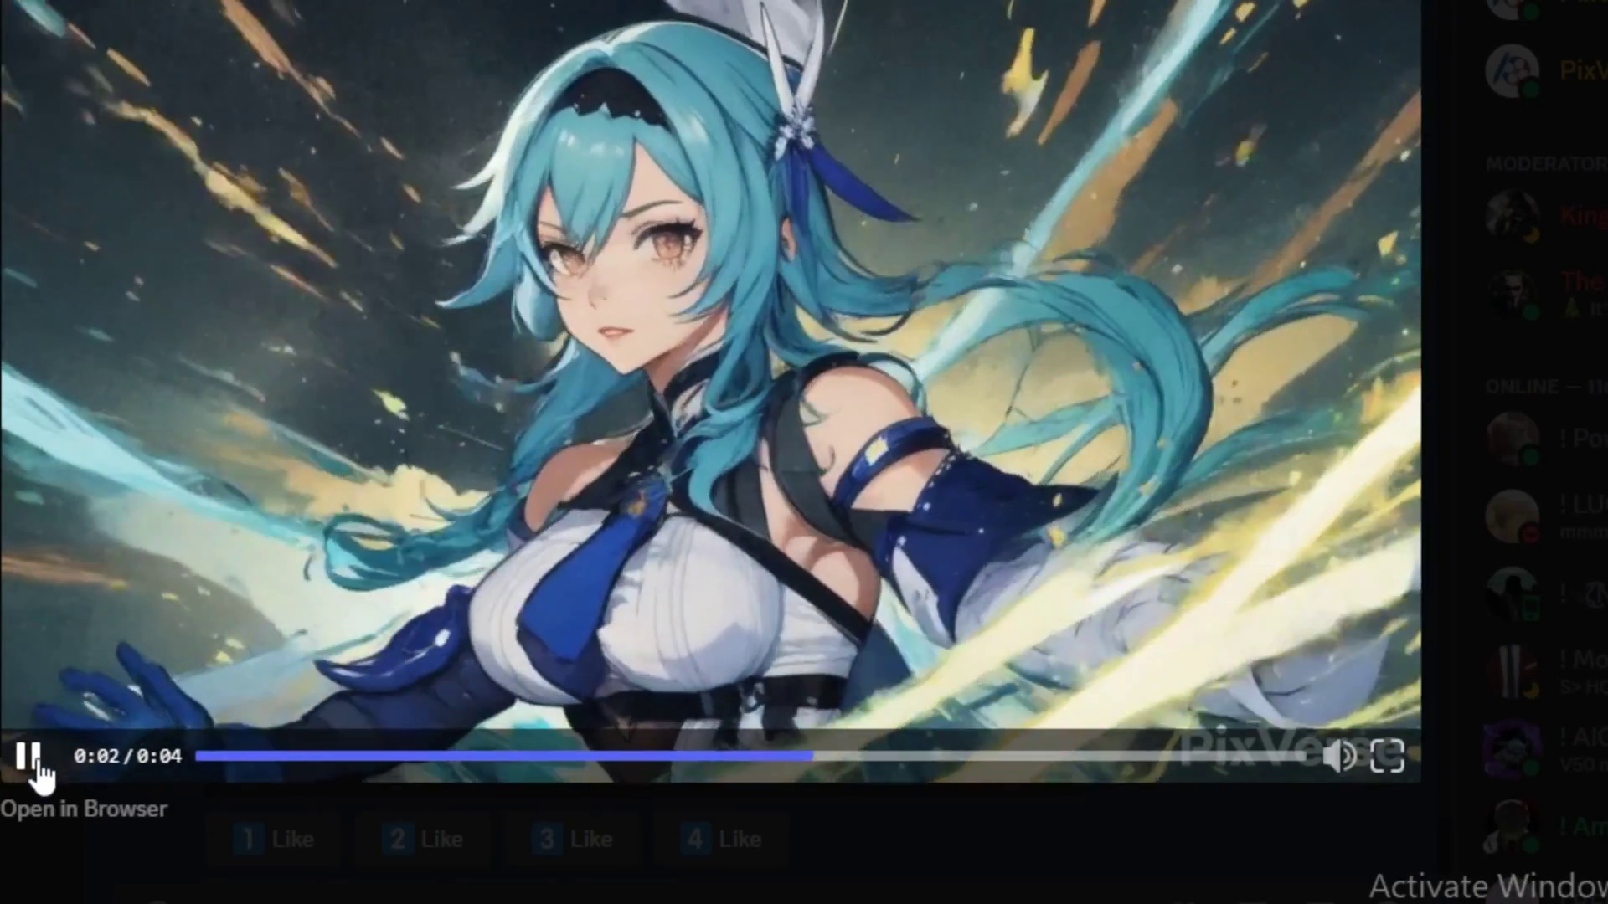
pyautogui.press('Escape')
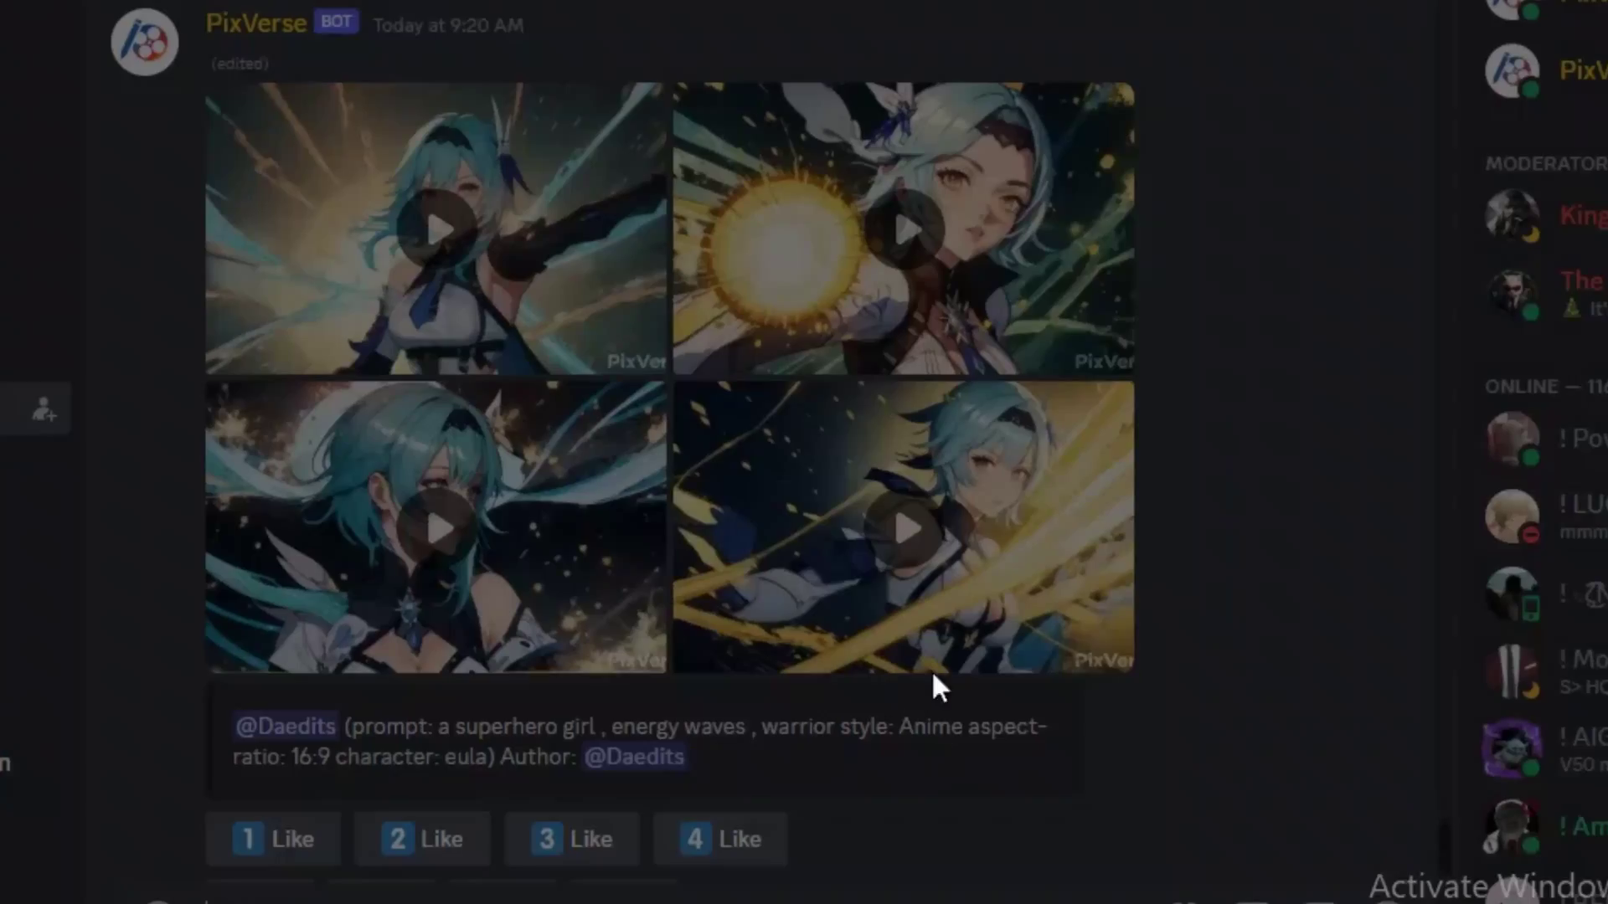
pyautogui.click(907, 239)
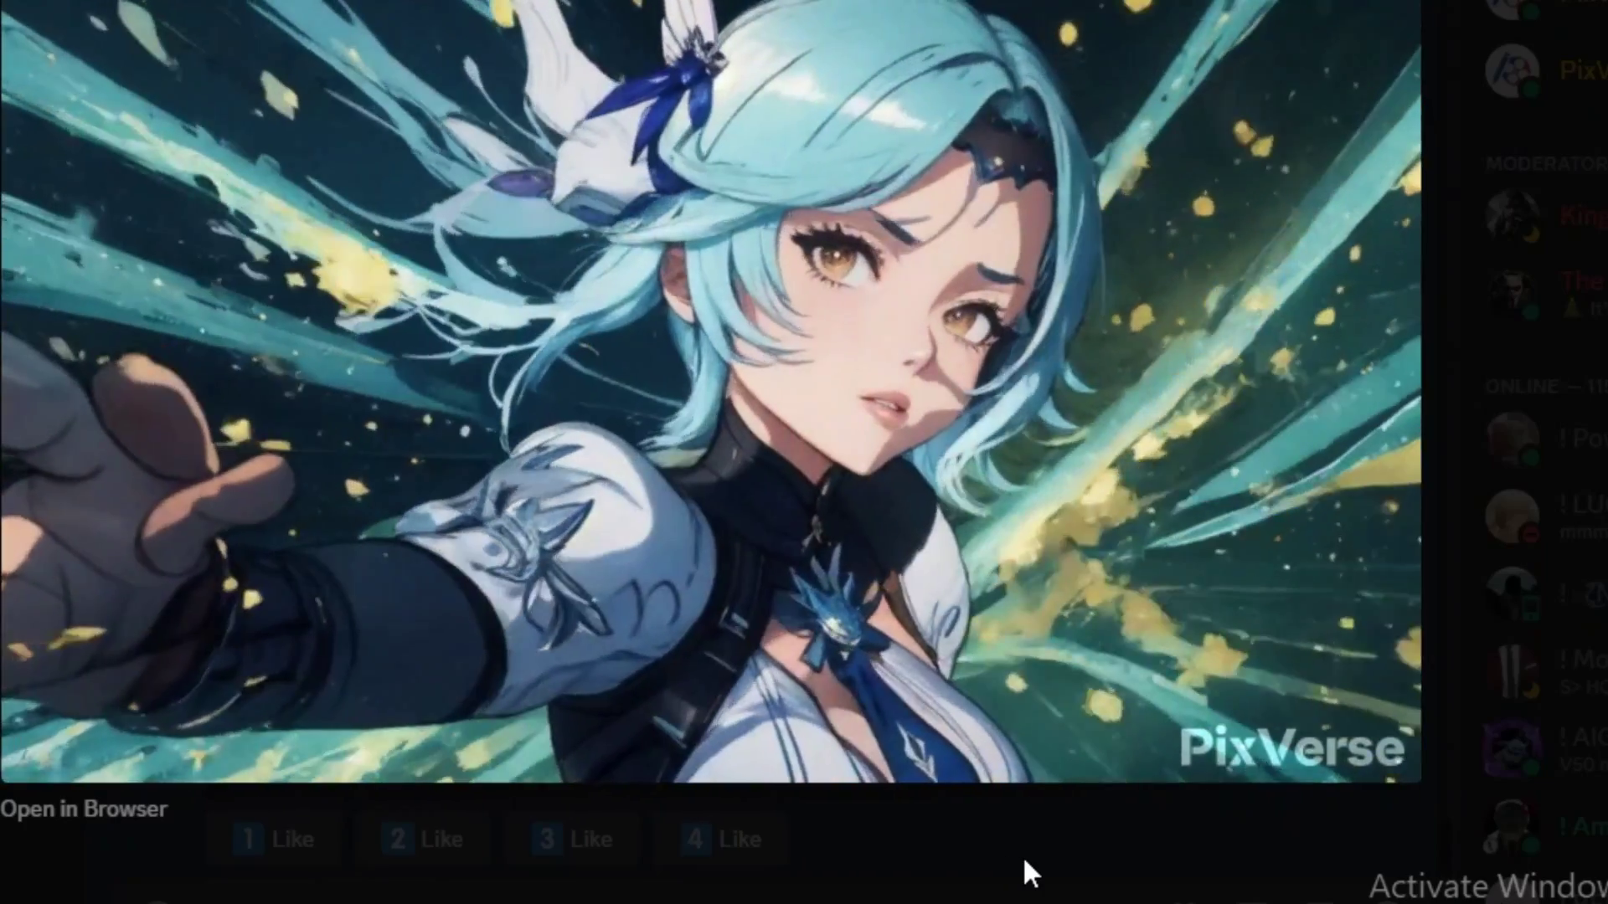
pyautogui.click(1023, 855)
pyautogui.click(423, 502)
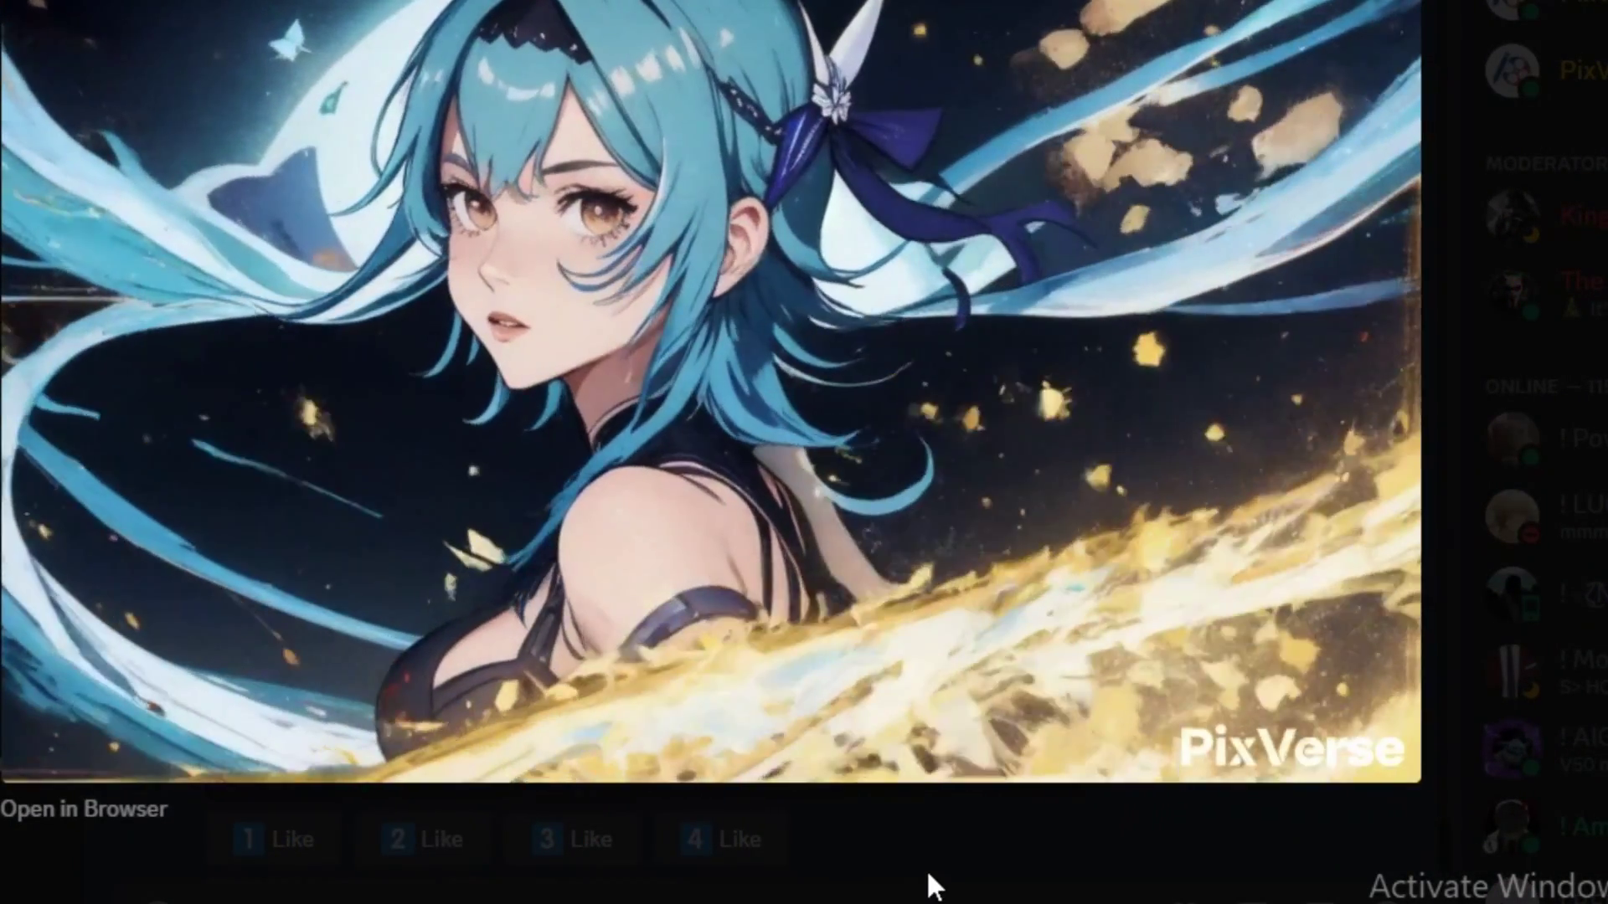
pyautogui.click(927, 871)
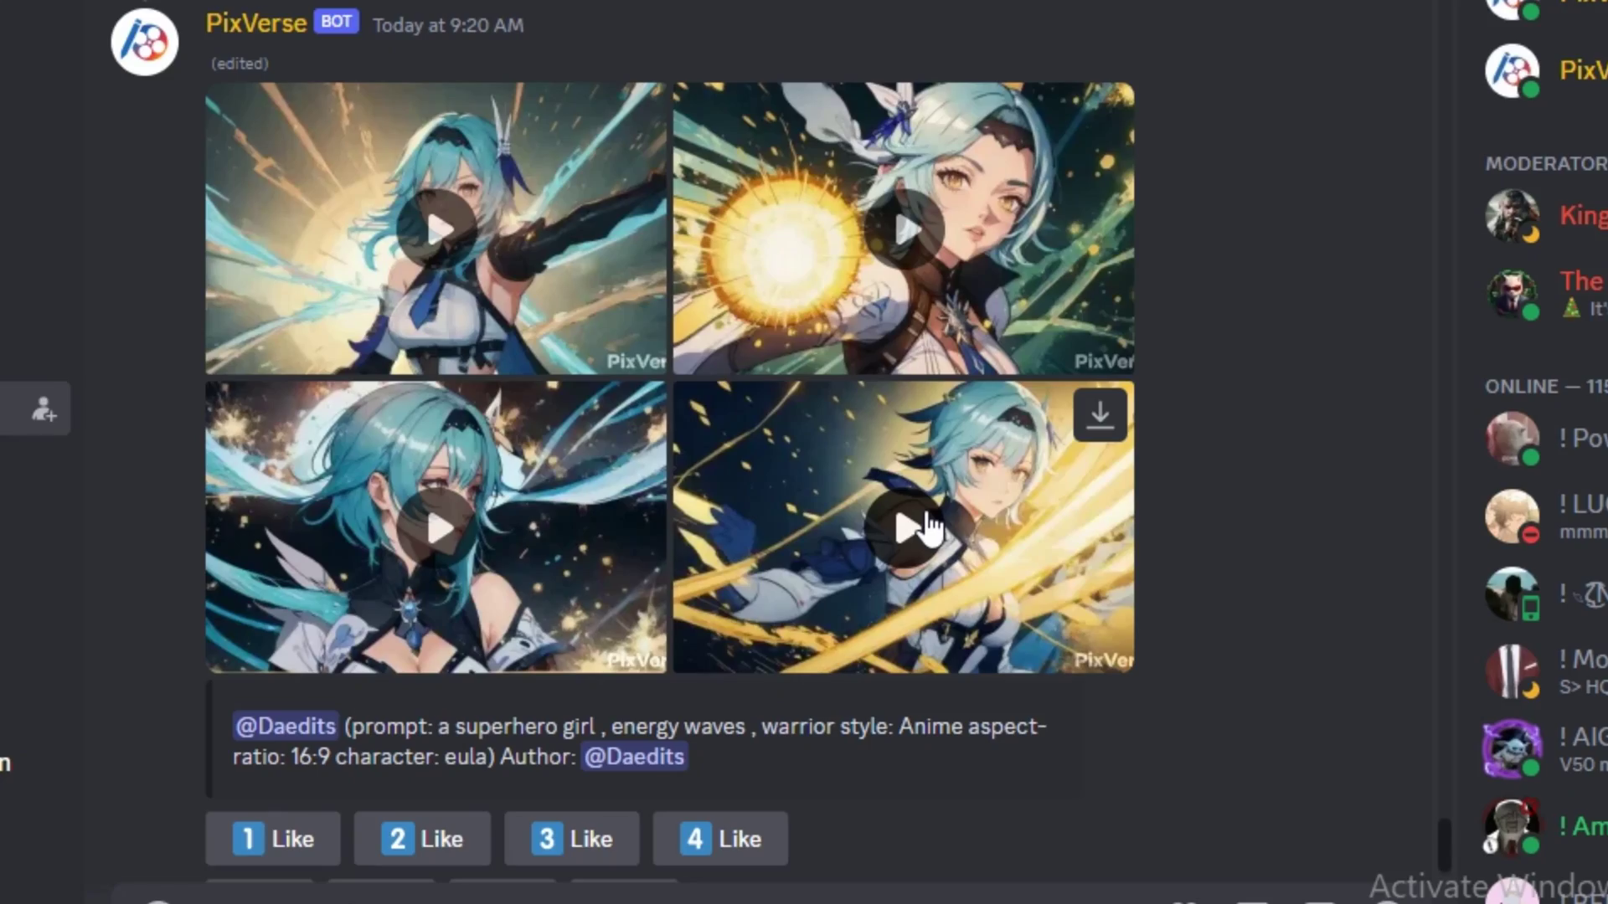
pyautogui.click(928, 526)
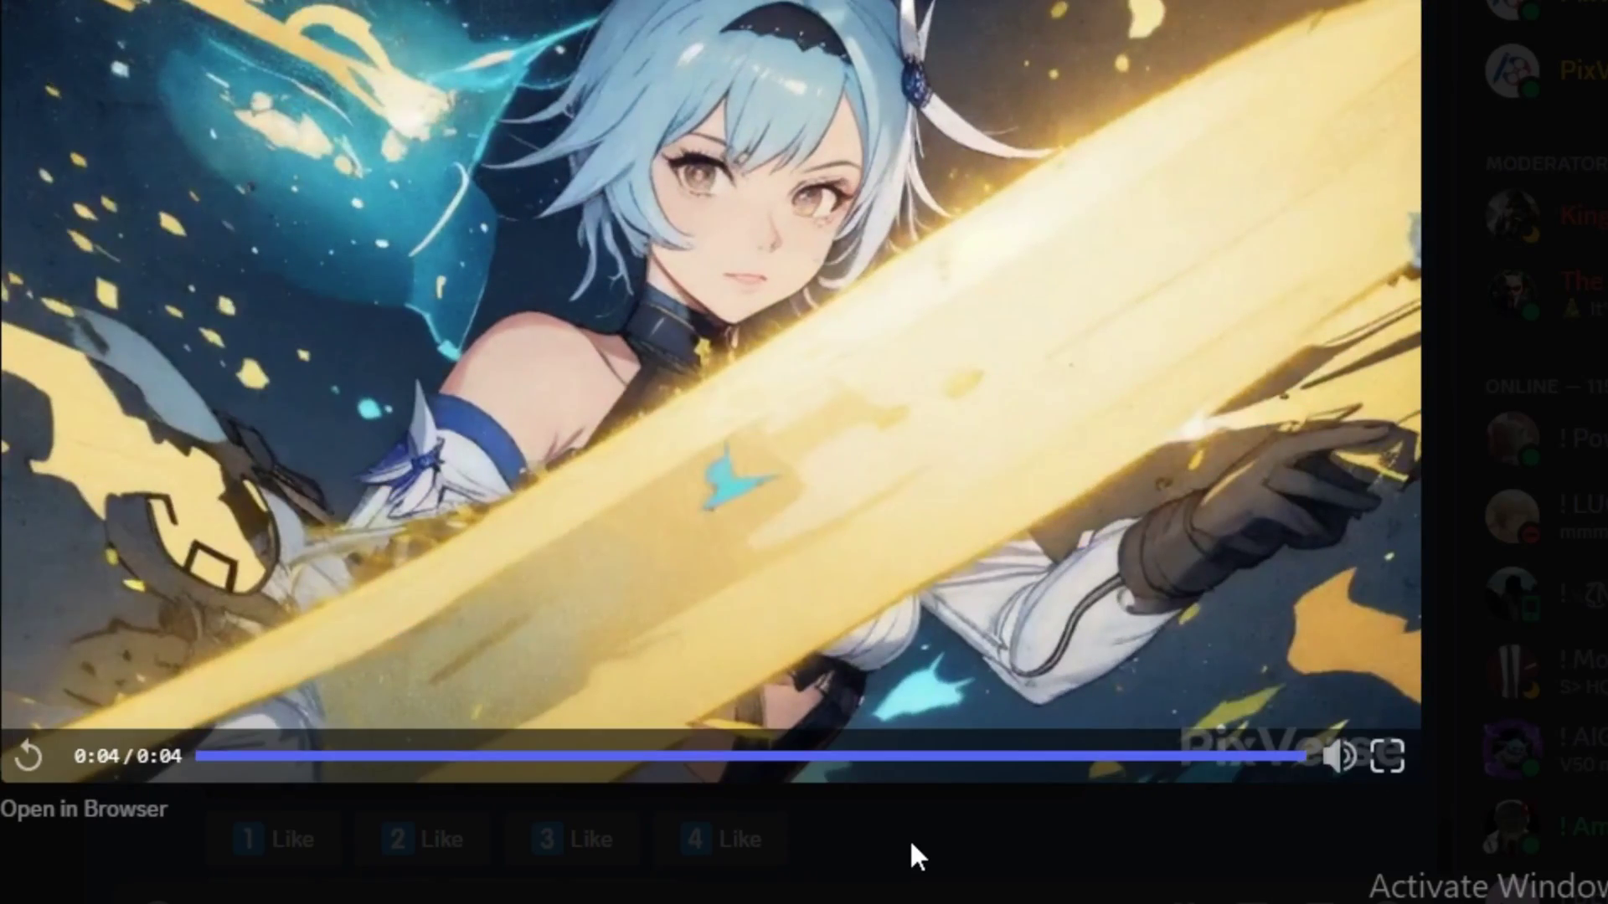
pyautogui.click(909, 838)
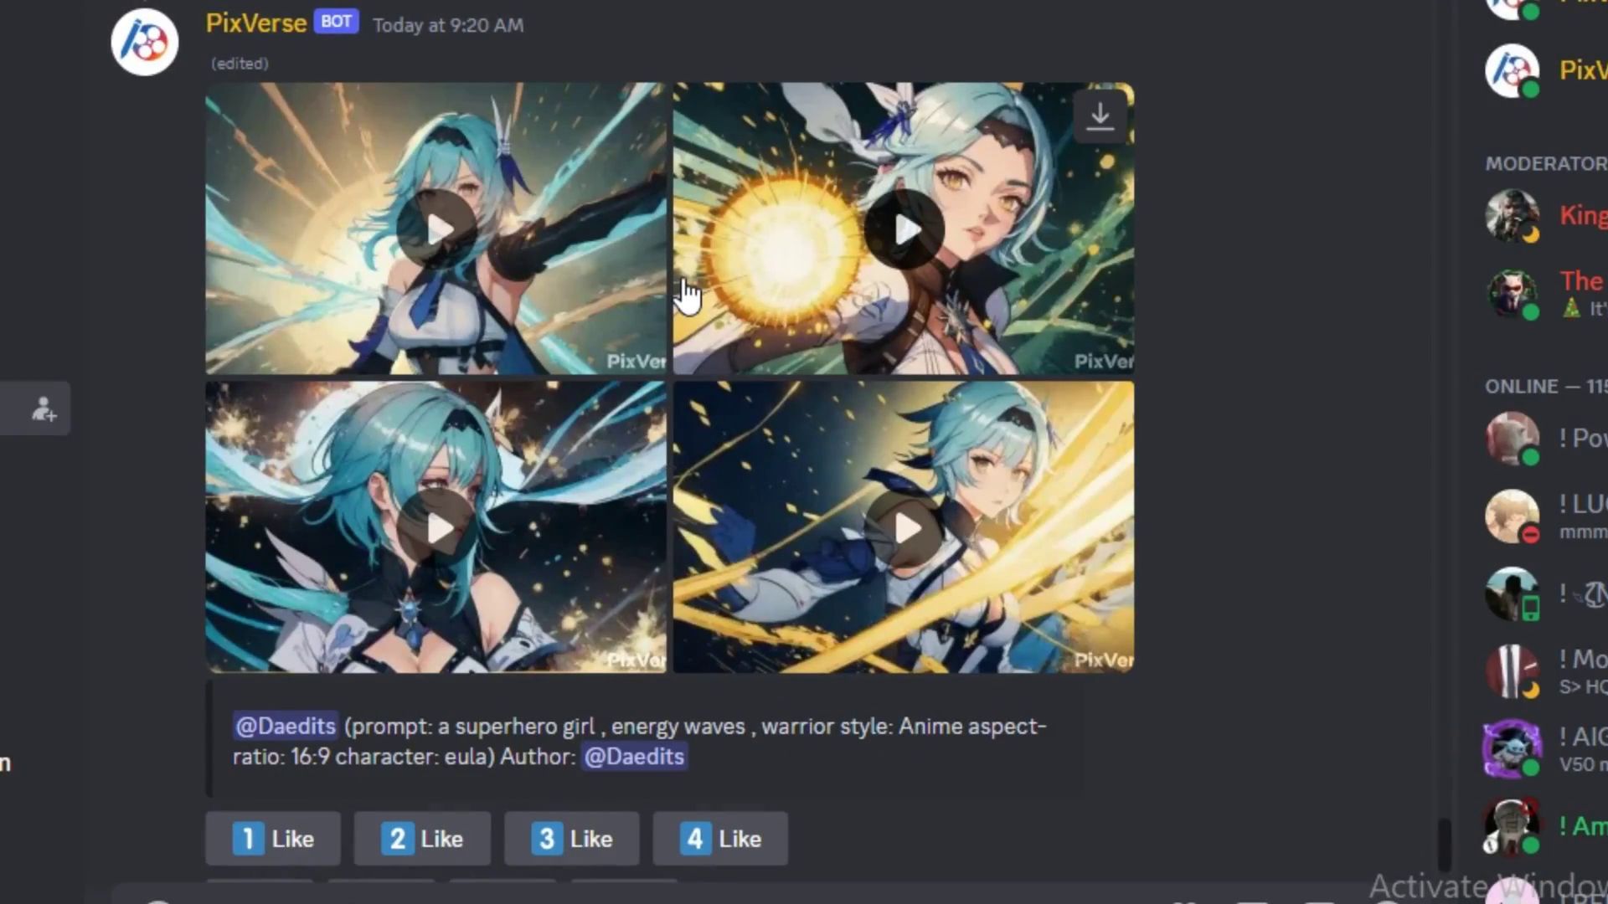
pyautogui.scroll(-2, 1056, 560)
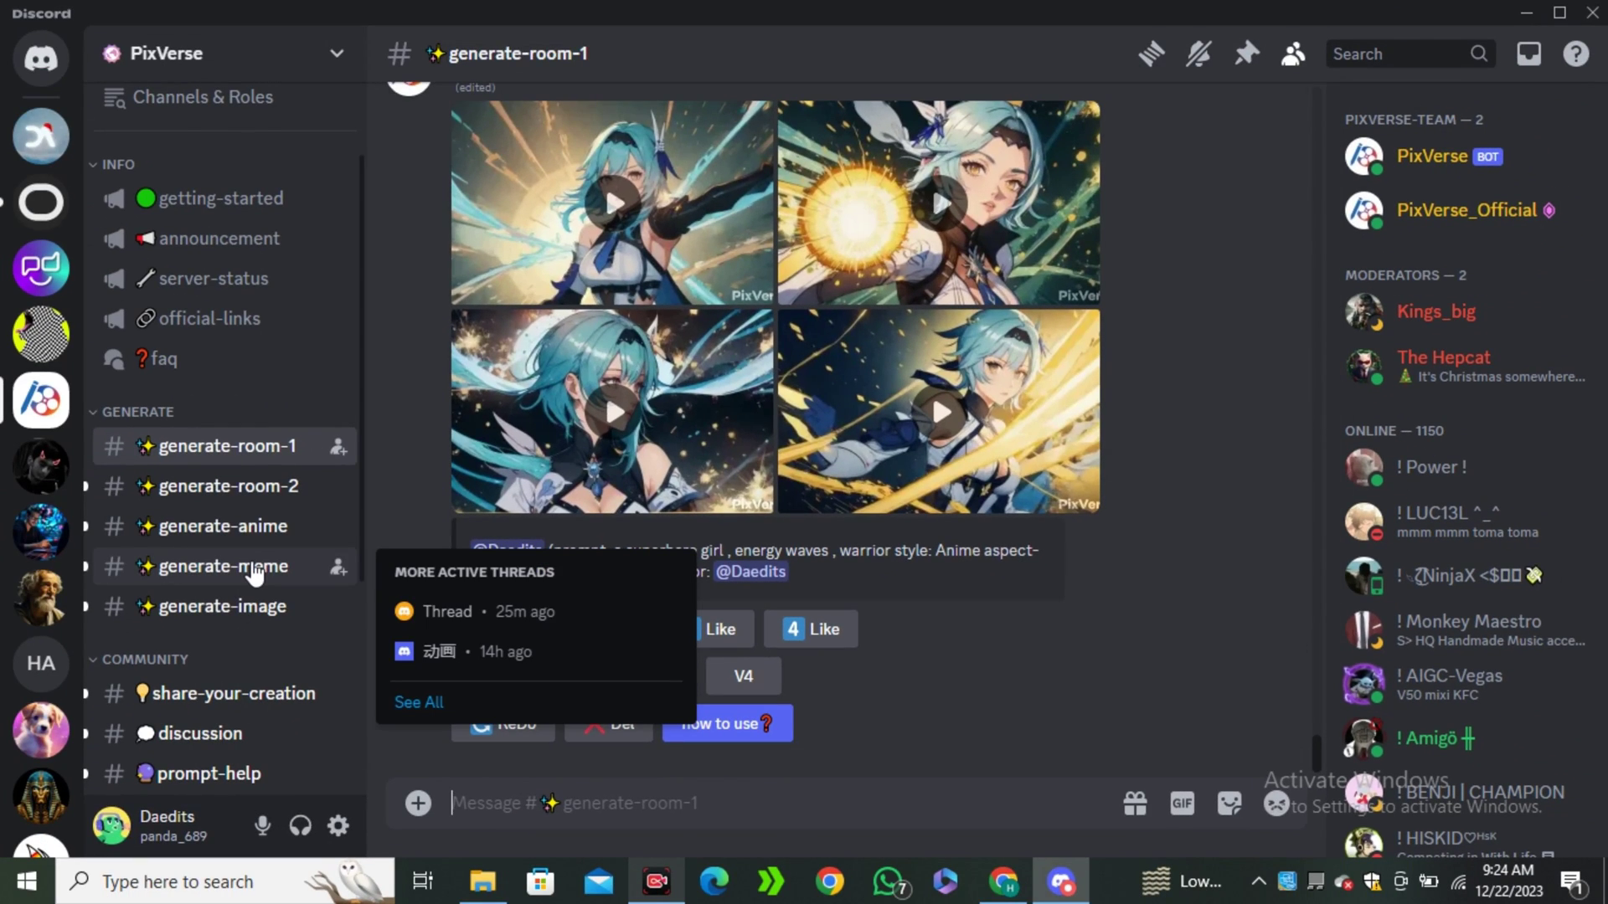
# - Start the /meme_face command and attach the red-hat photo image (82).png as the face
pyautogui.click(256, 575)
pyautogui.write('/')
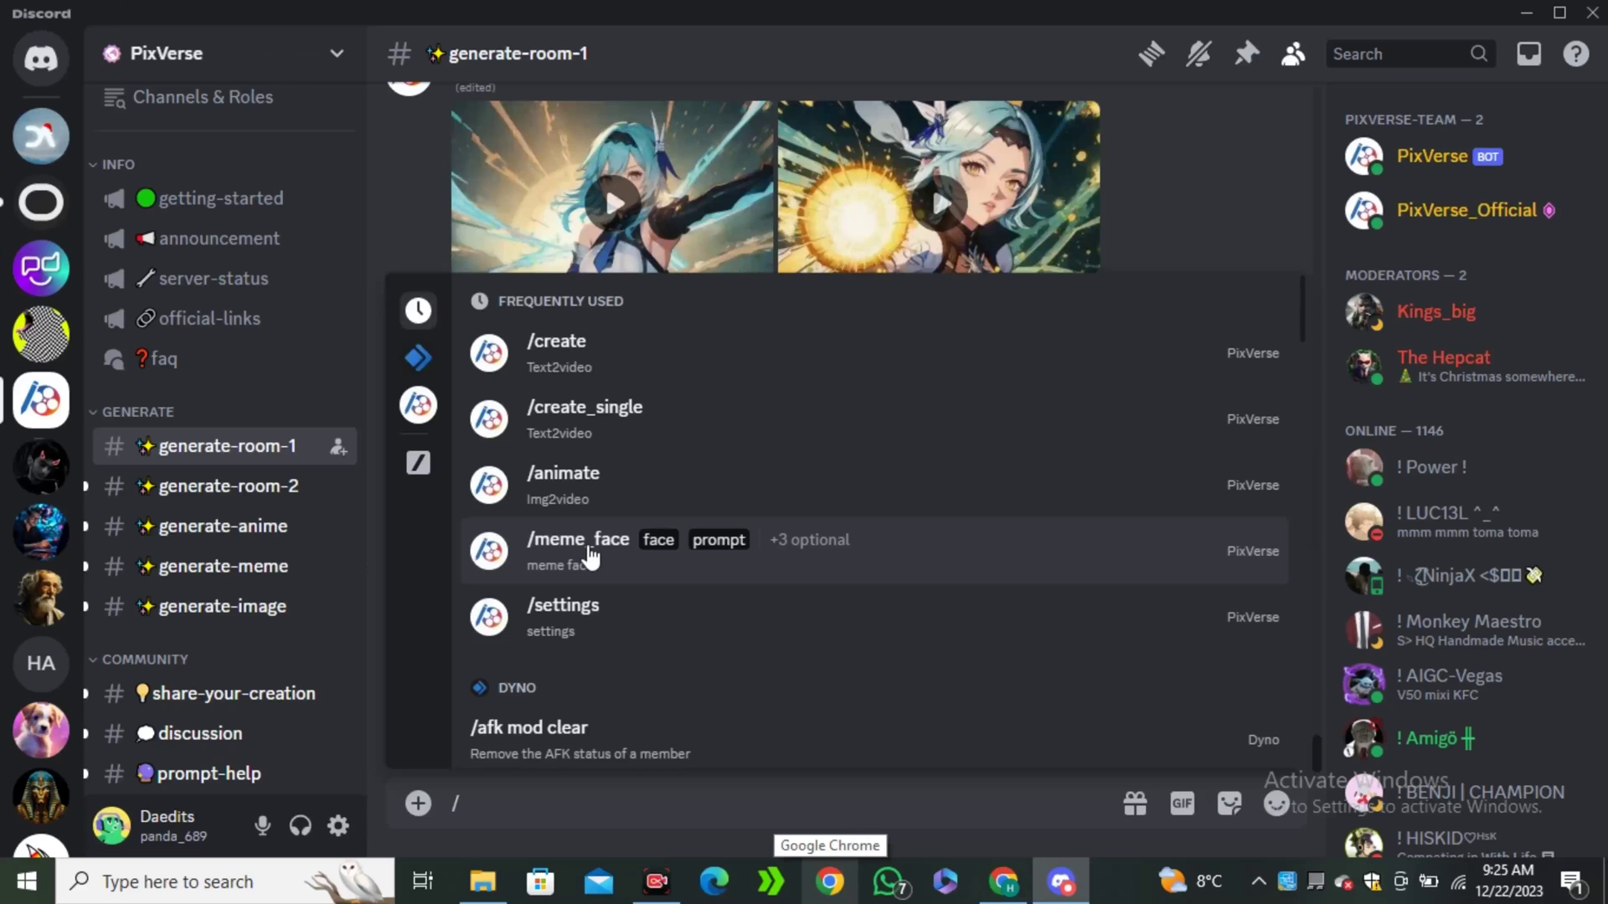
pyautogui.click(458, 522)
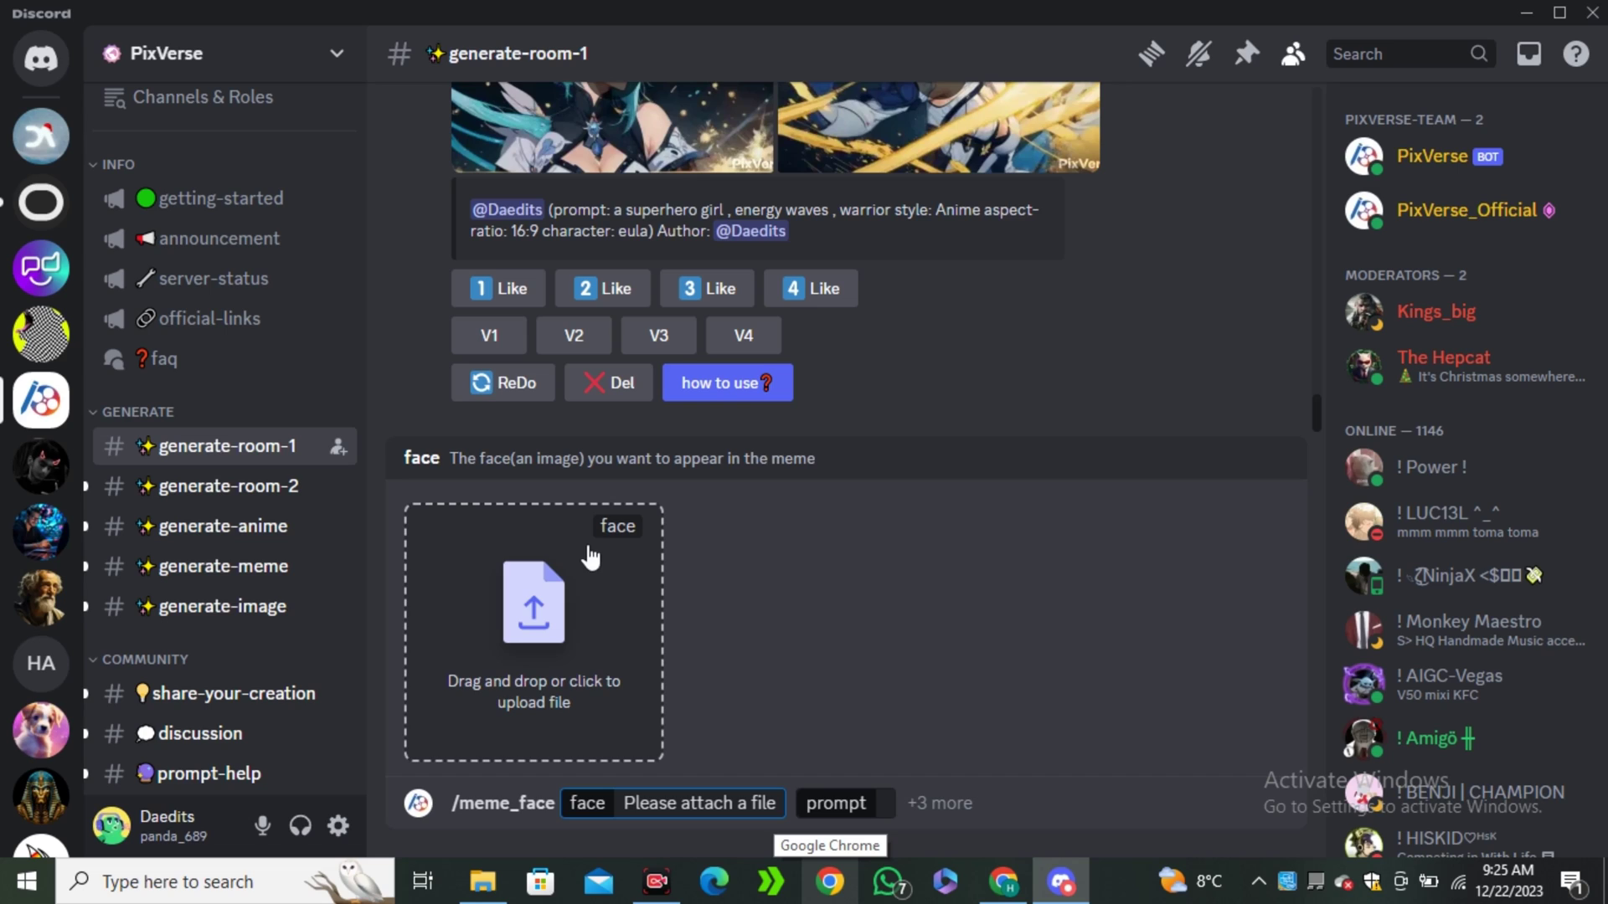
pyautogui.click(620, 645)
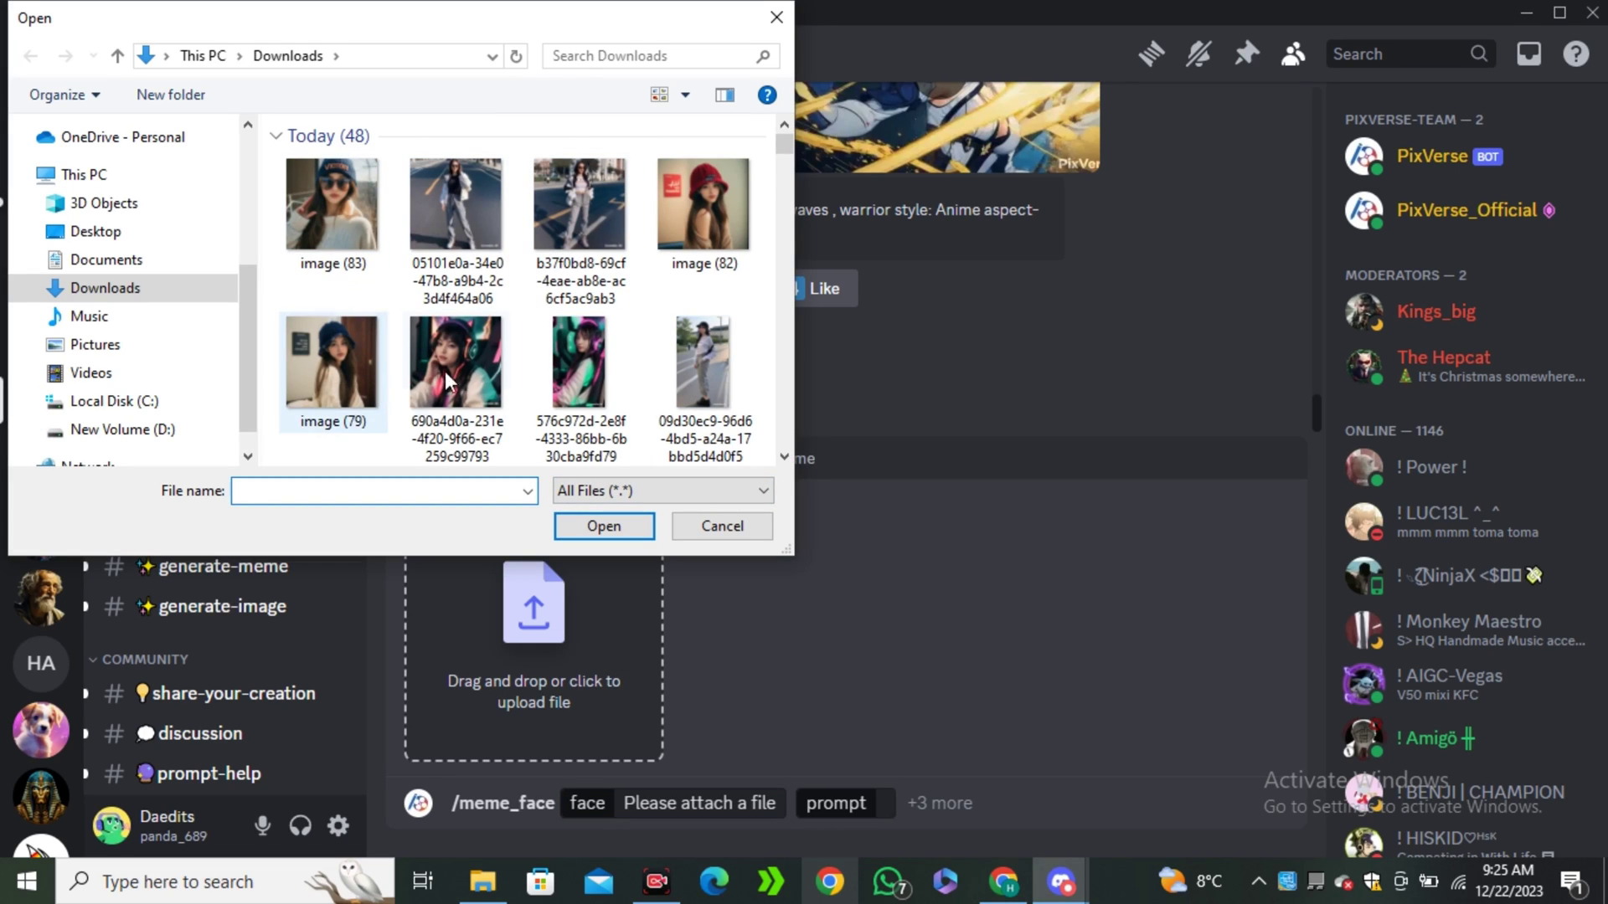
pyautogui.click(692, 248)
pyautogui.click(604, 526)
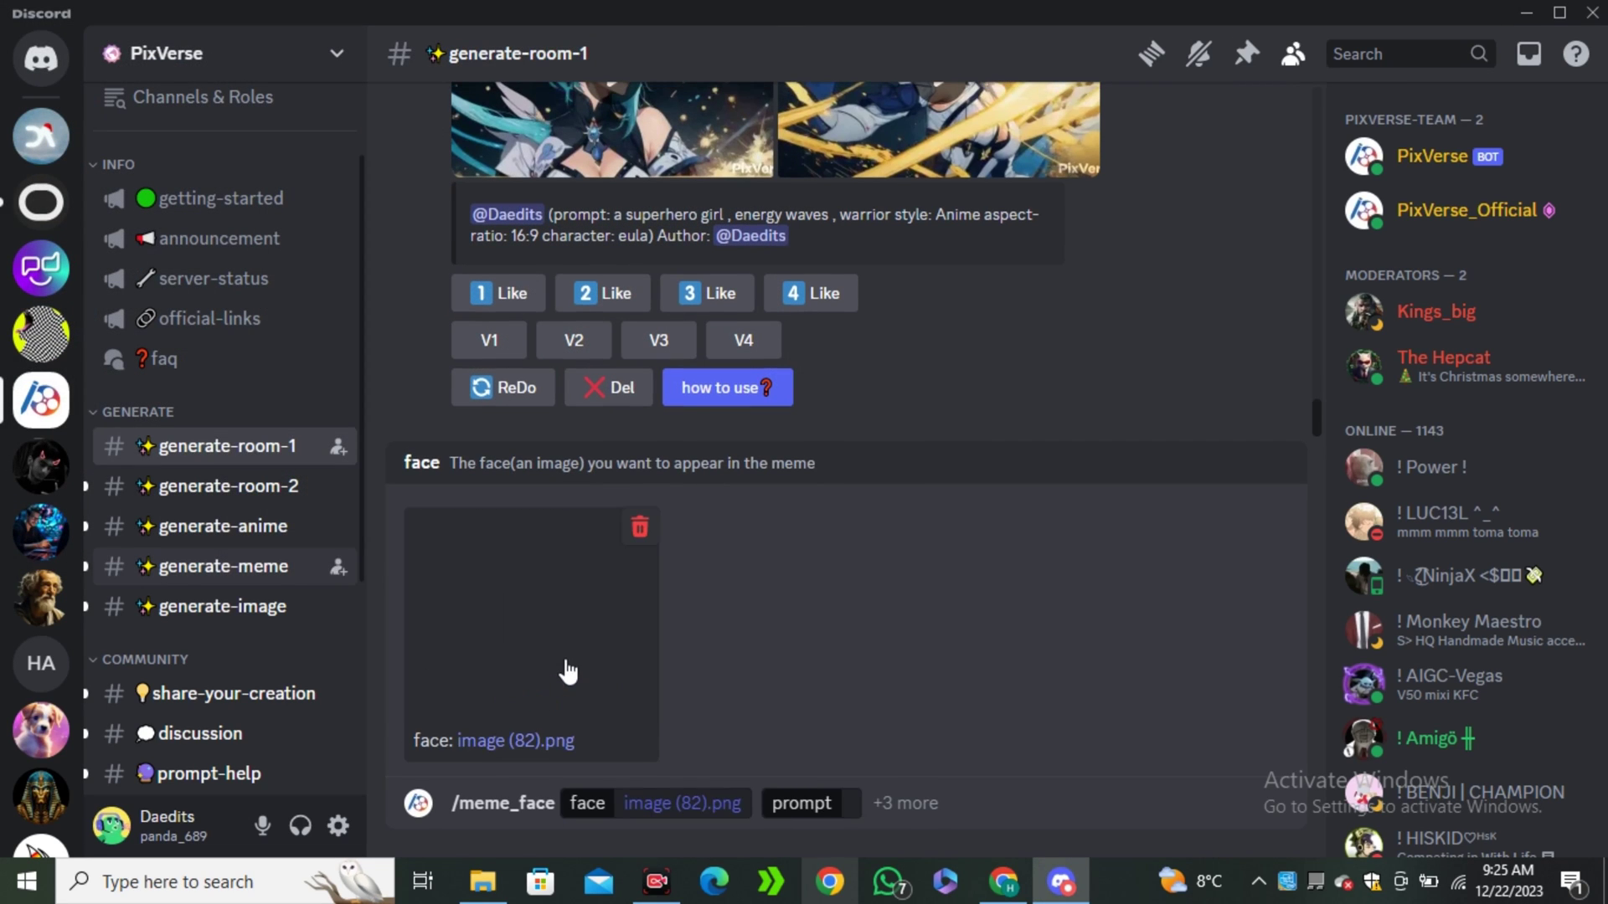
# - Enter the prompt 'A korean girl wearing cap', set aspect ratio 16:9, and submit
pyautogui.click(838, 803)
pyautogui.write('A korean girl we')
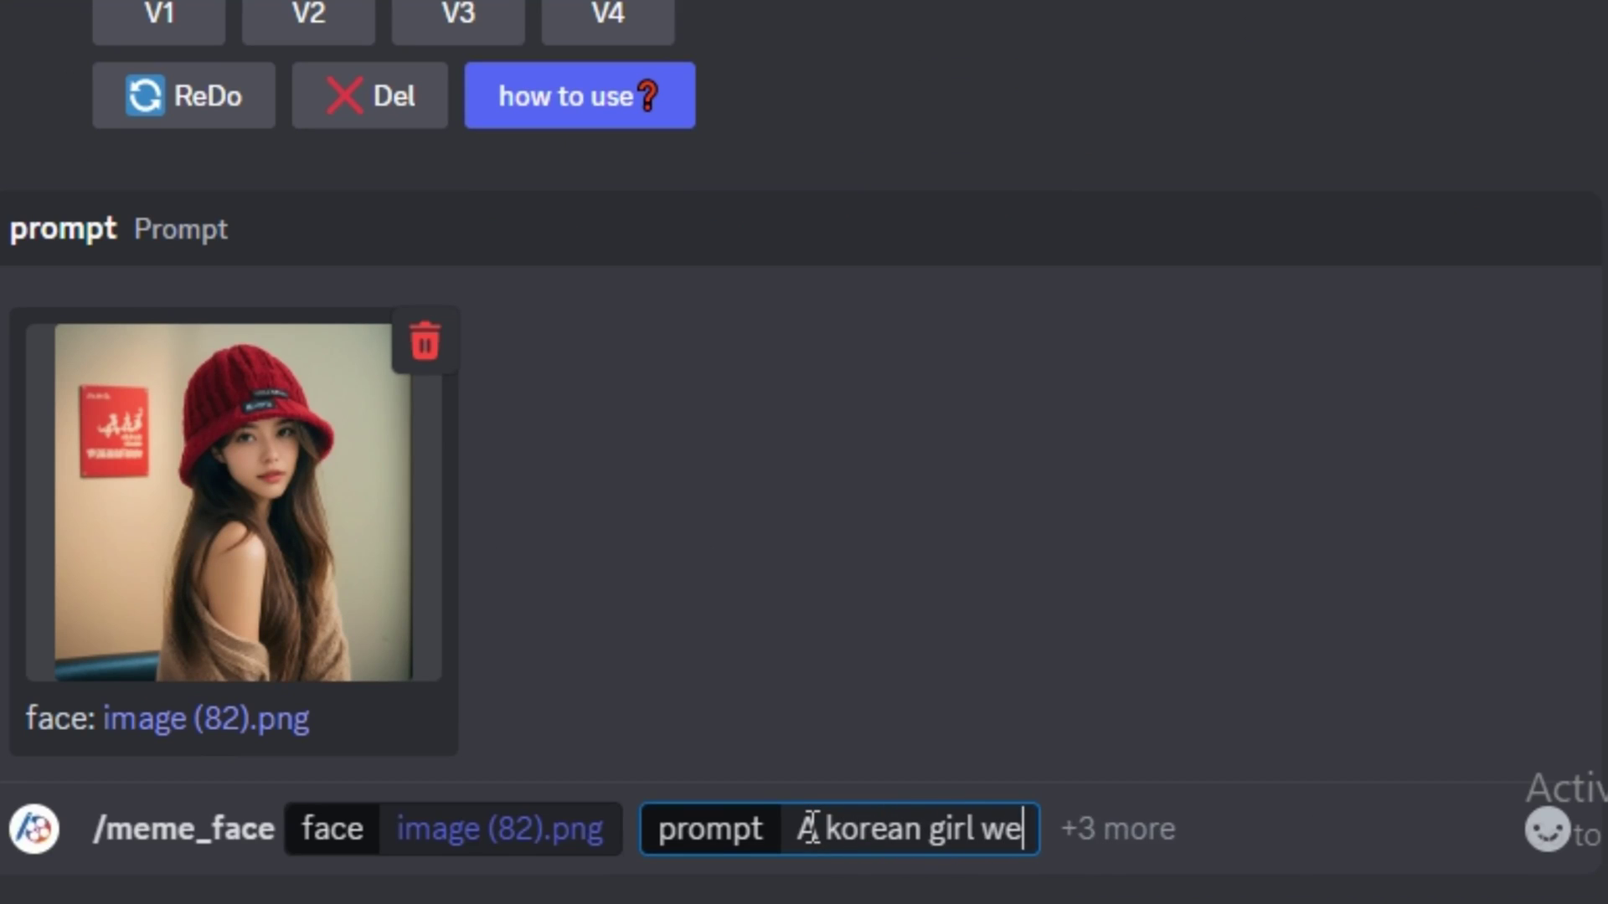
pyautogui.write('aring cap')
pyautogui.press('Tab')
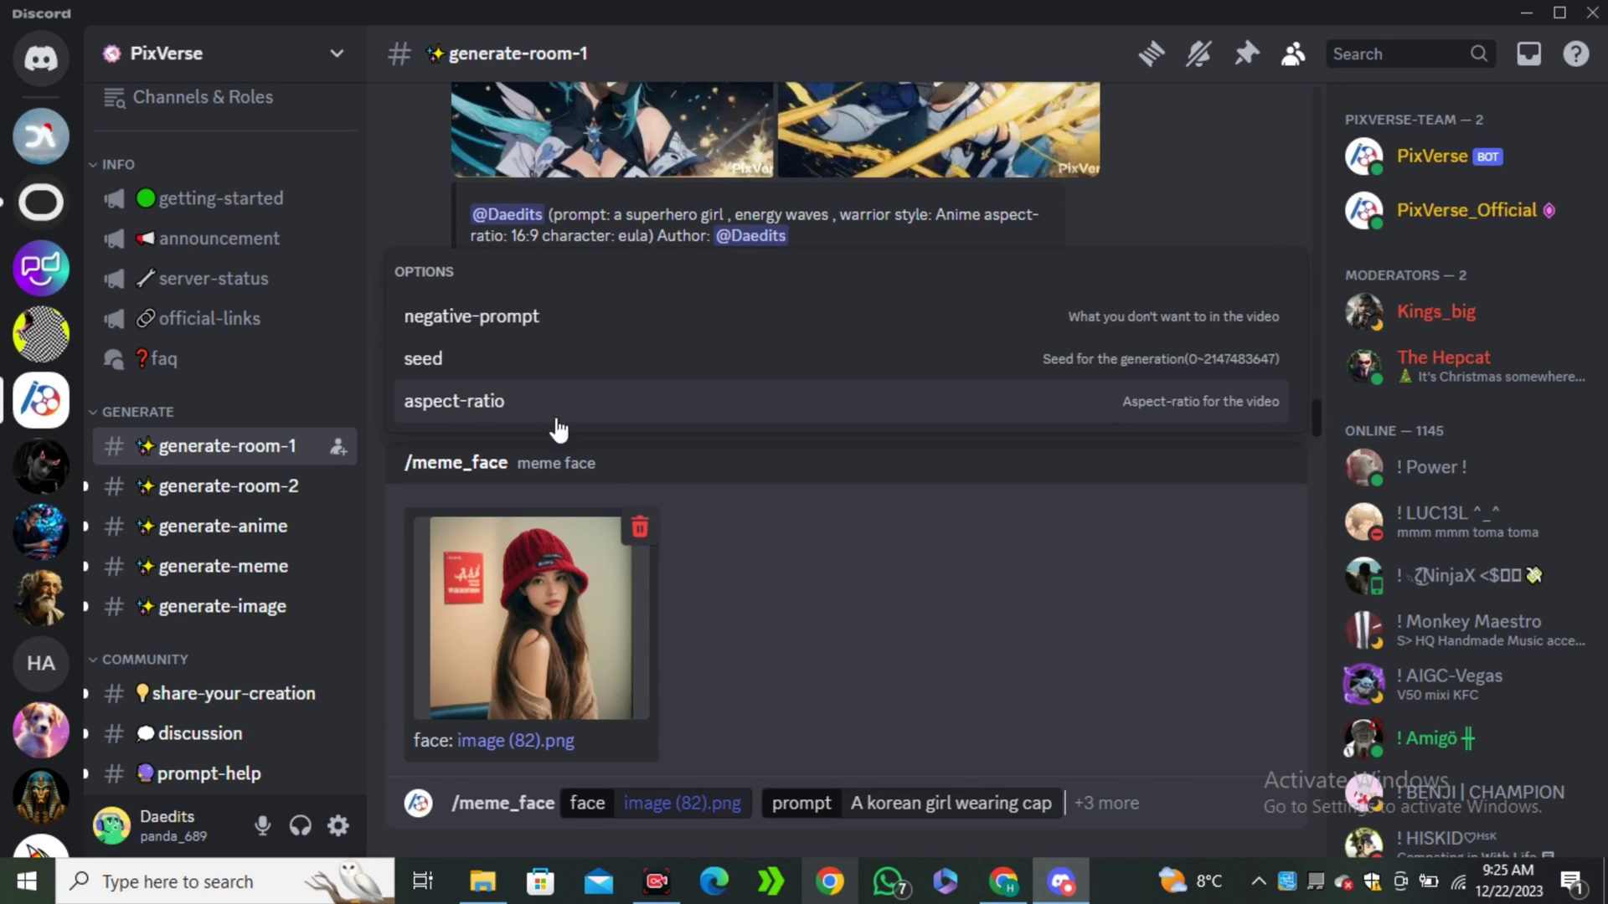
pyautogui.click(558, 417)
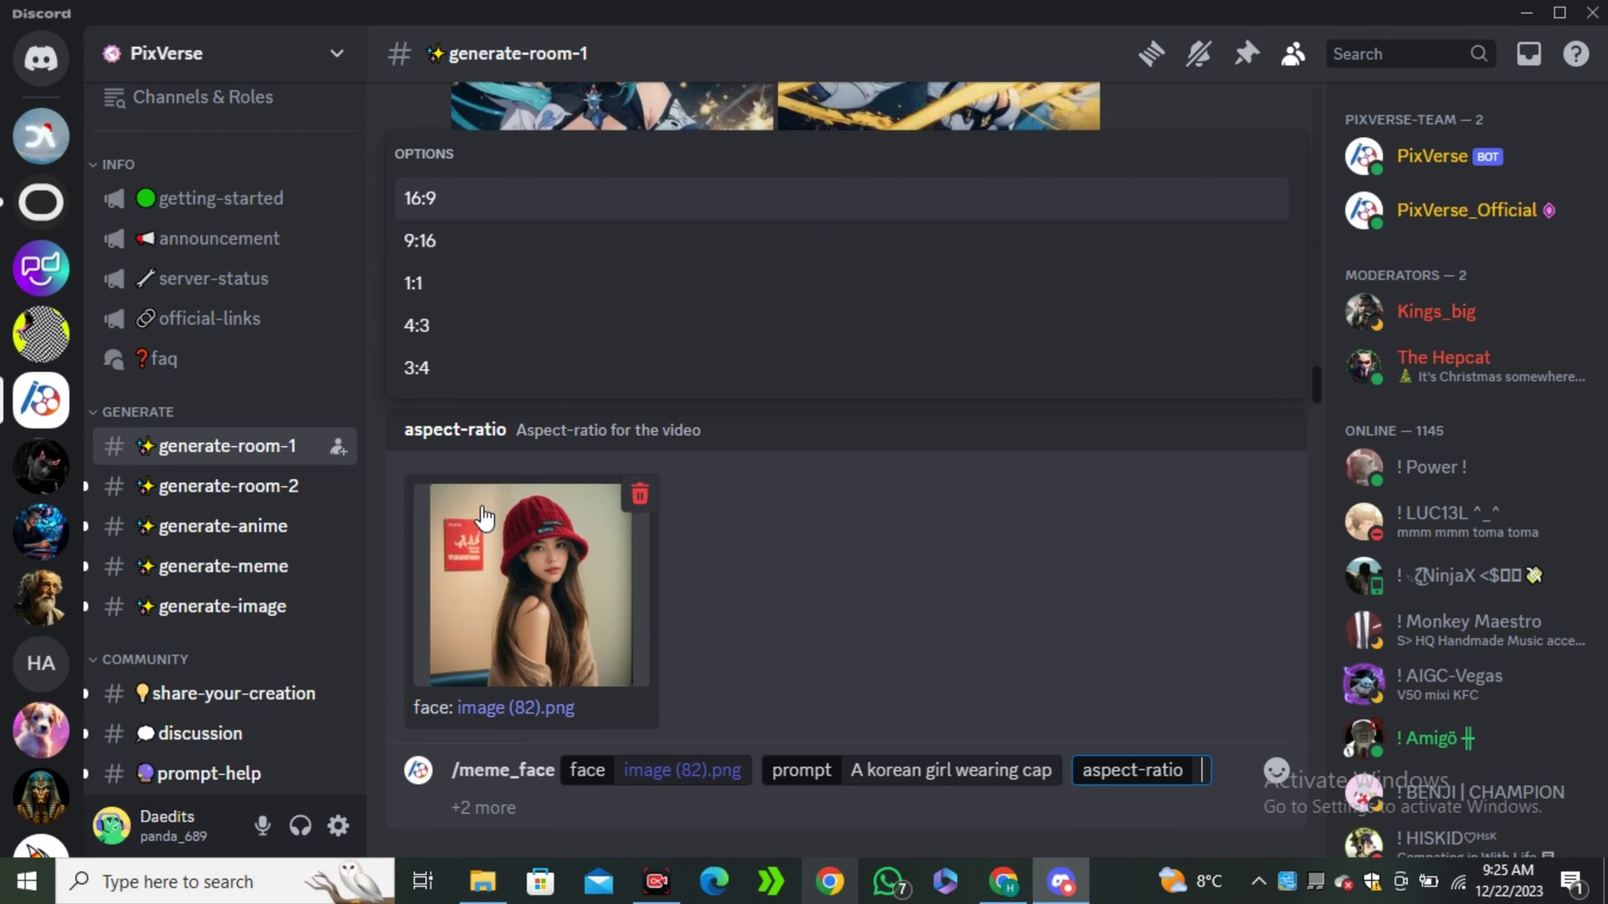
pyautogui.click(509, 199)
pyautogui.press('Return')
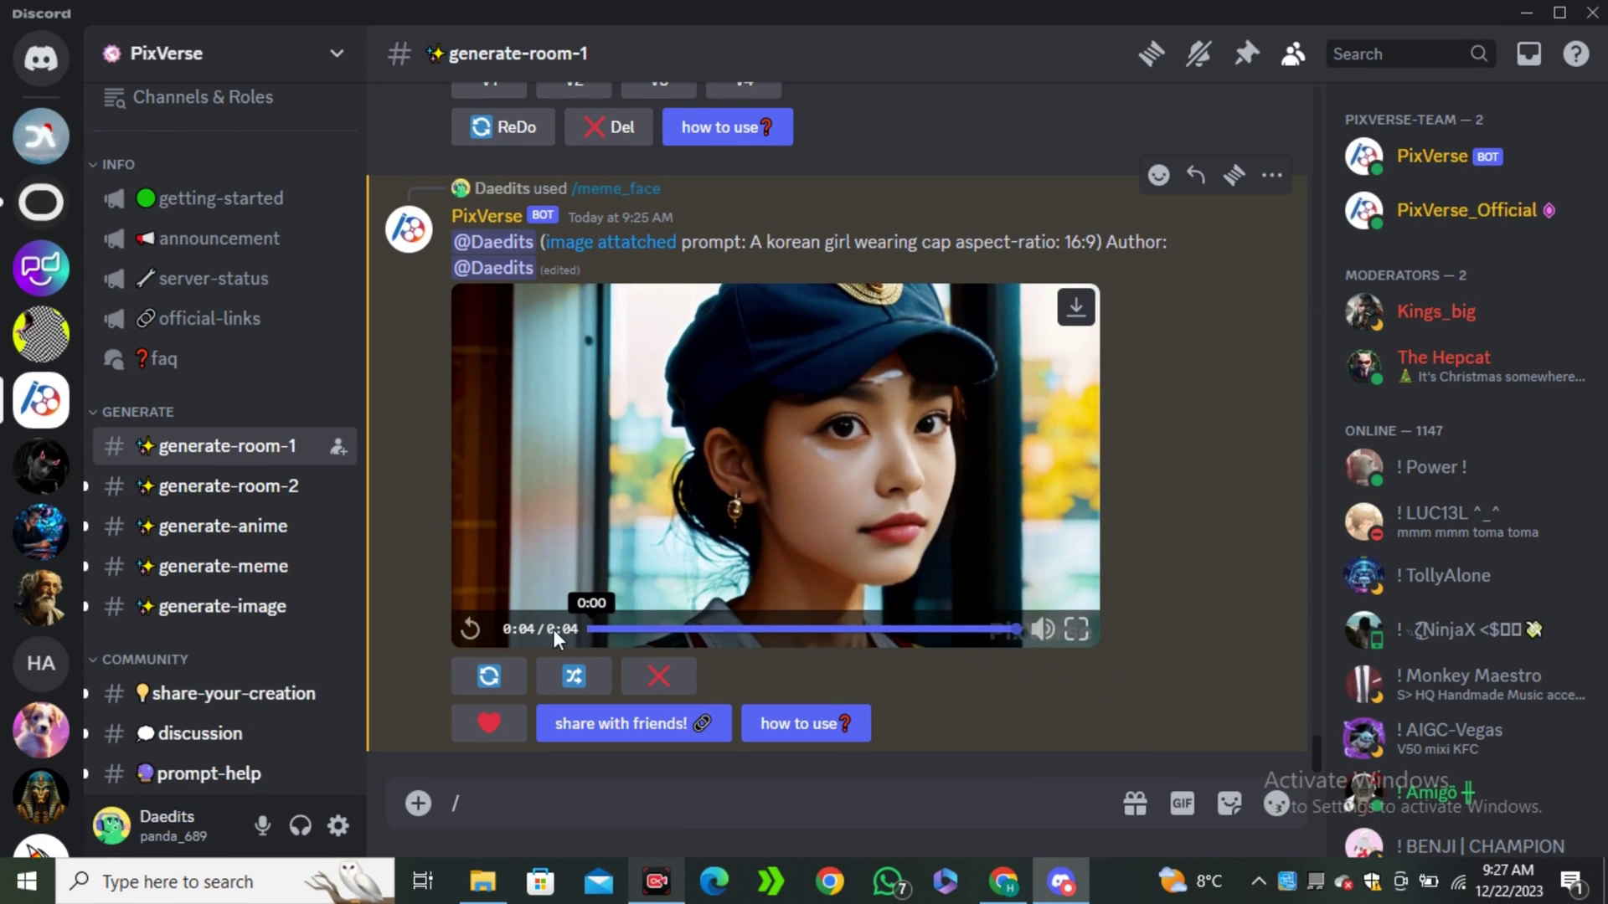
# - Replay the blue-cap meme-face video three times, then bring up the slash-command list
pyautogui.click(473, 630)
pyautogui.click(469, 630)
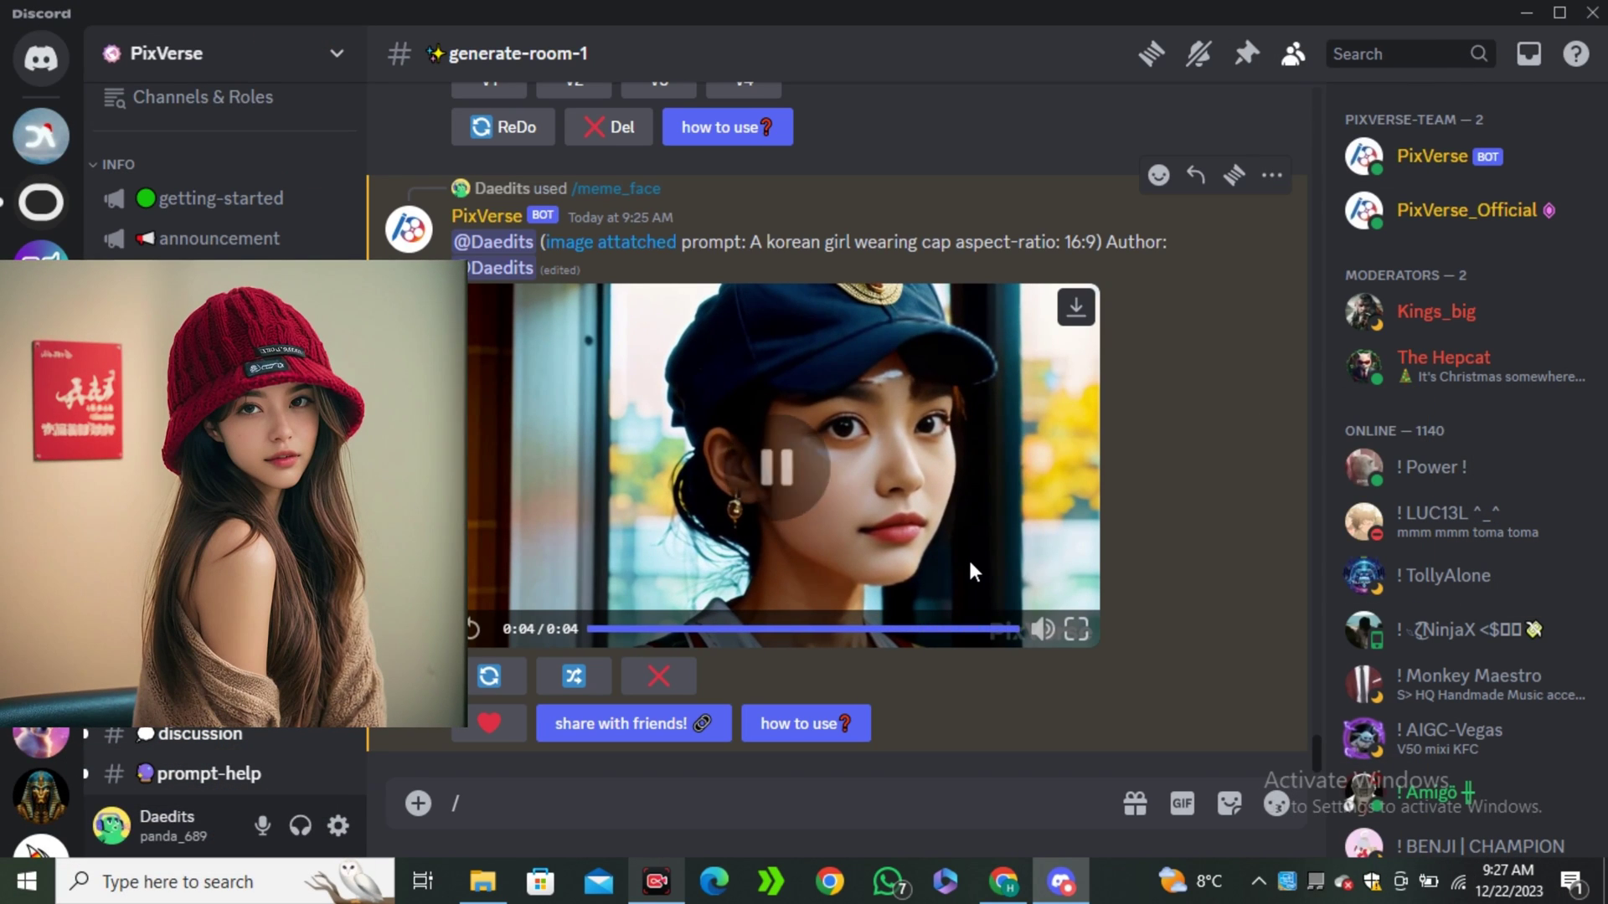
pyautogui.click(956, 517)
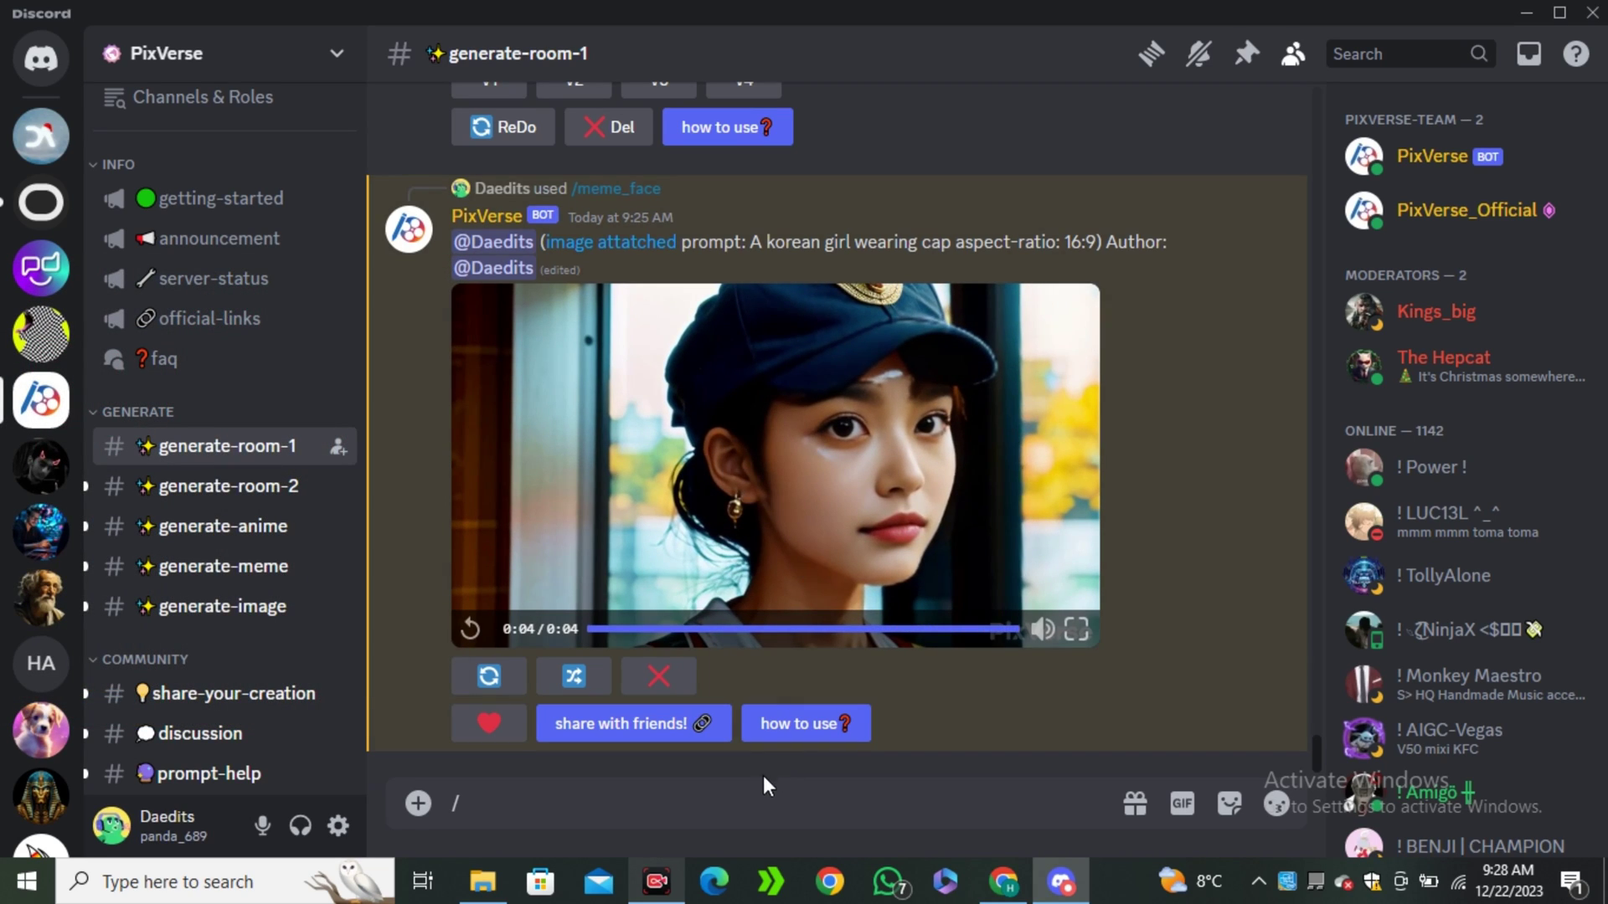
pyautogui.click(725, 813)
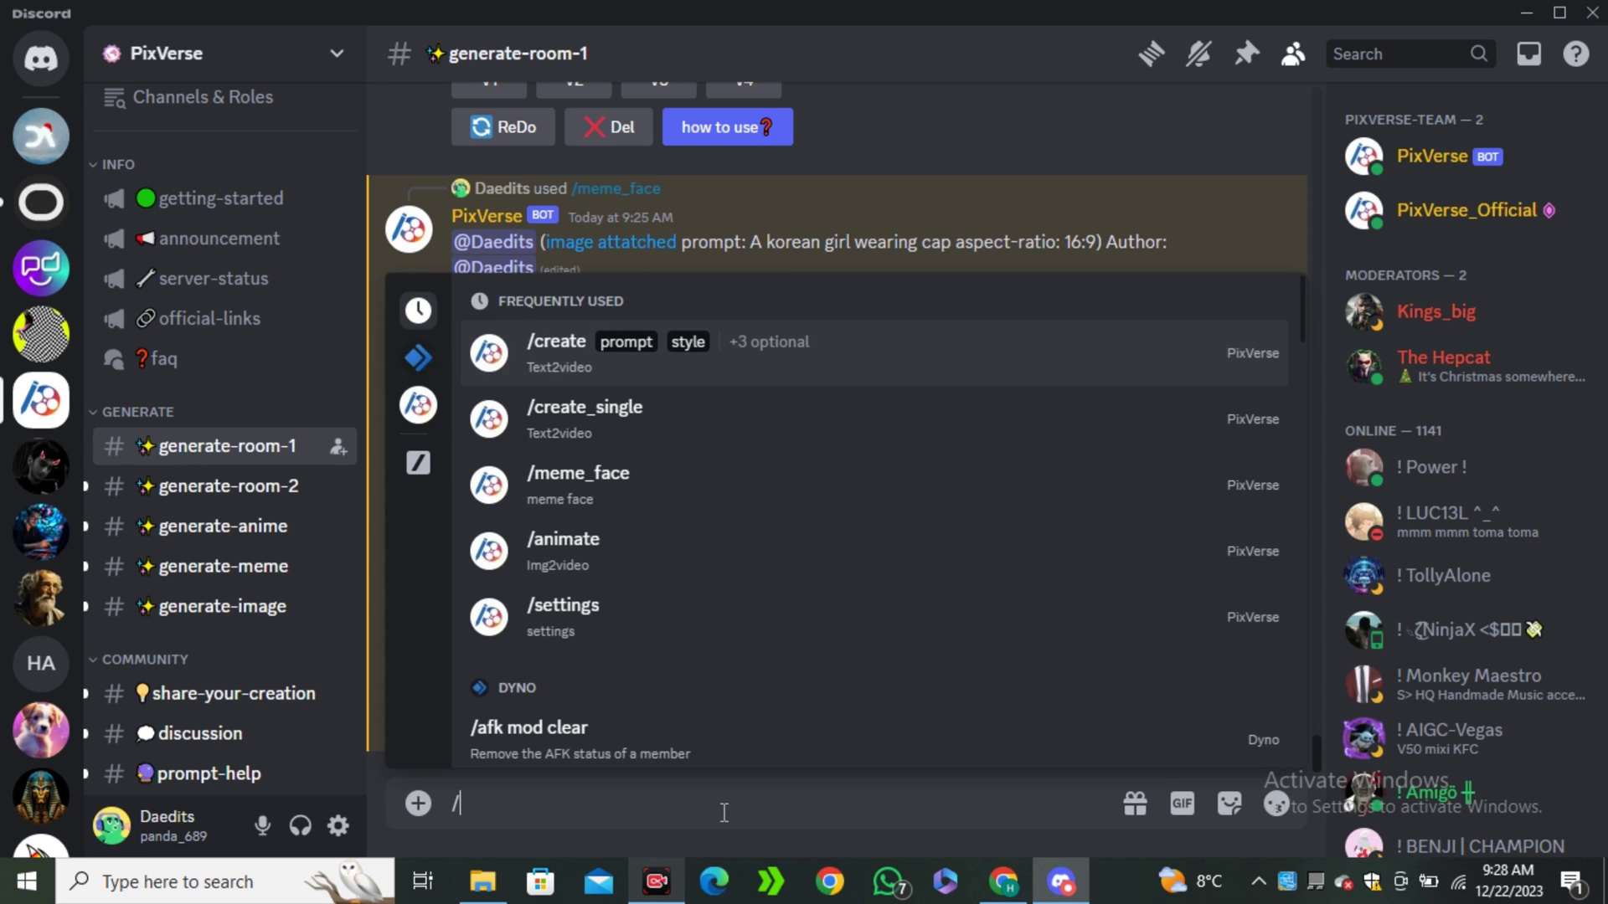
# - Start the /animate command and attach the anime sunset-couple image
pyautogui.click(632, 569)
pyautogui.click(553, 601)
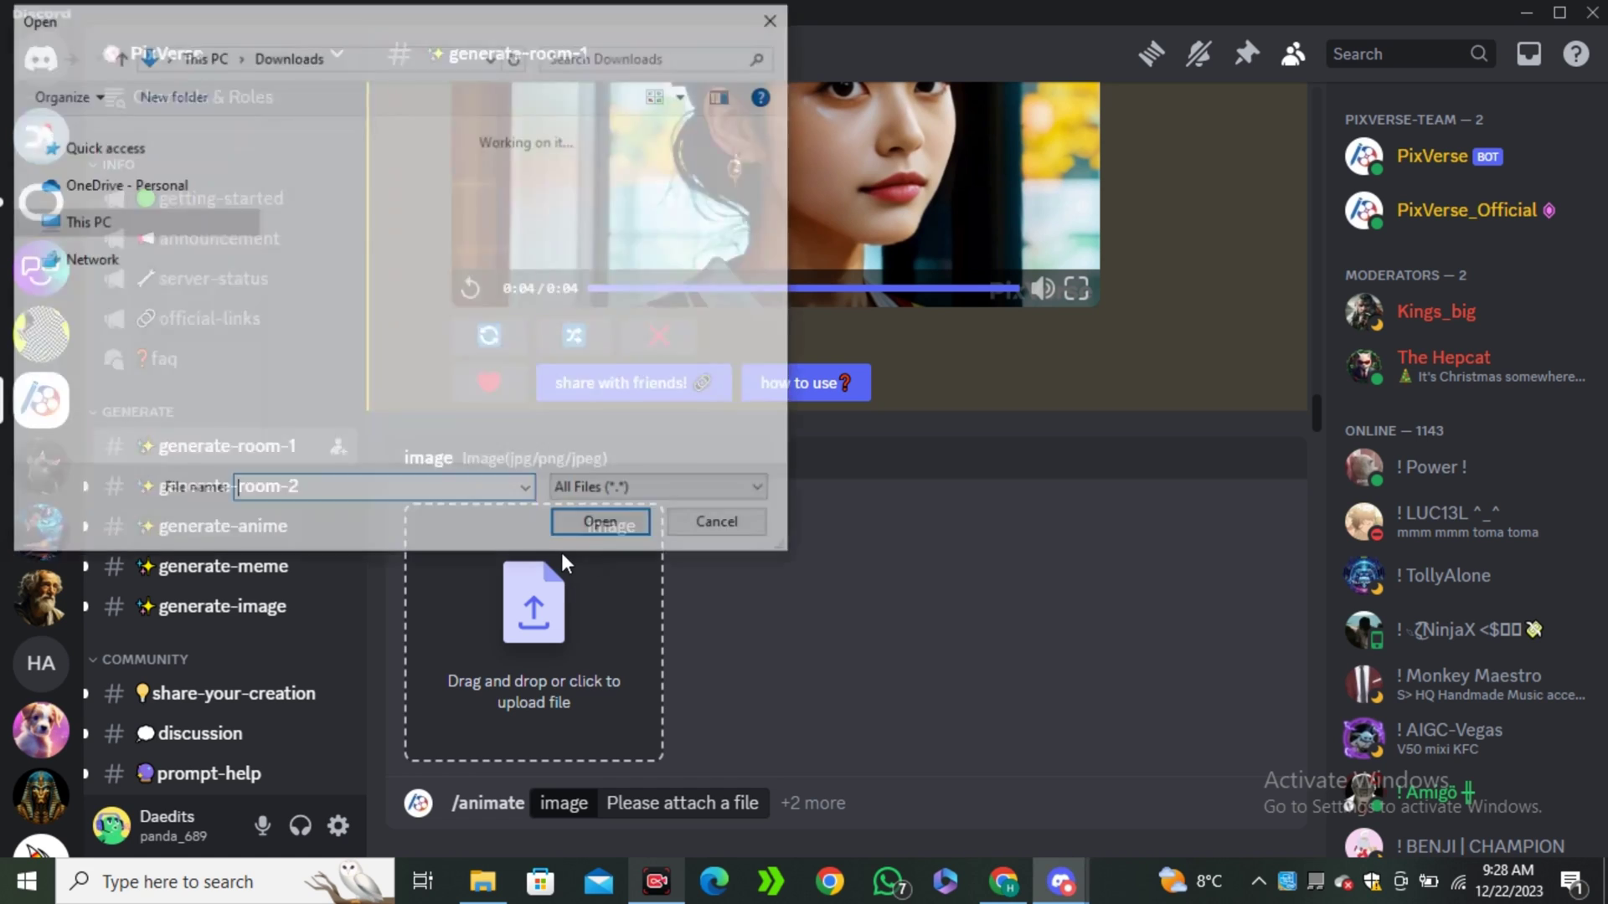
pyautogui.scroll(-5, 604, 263)
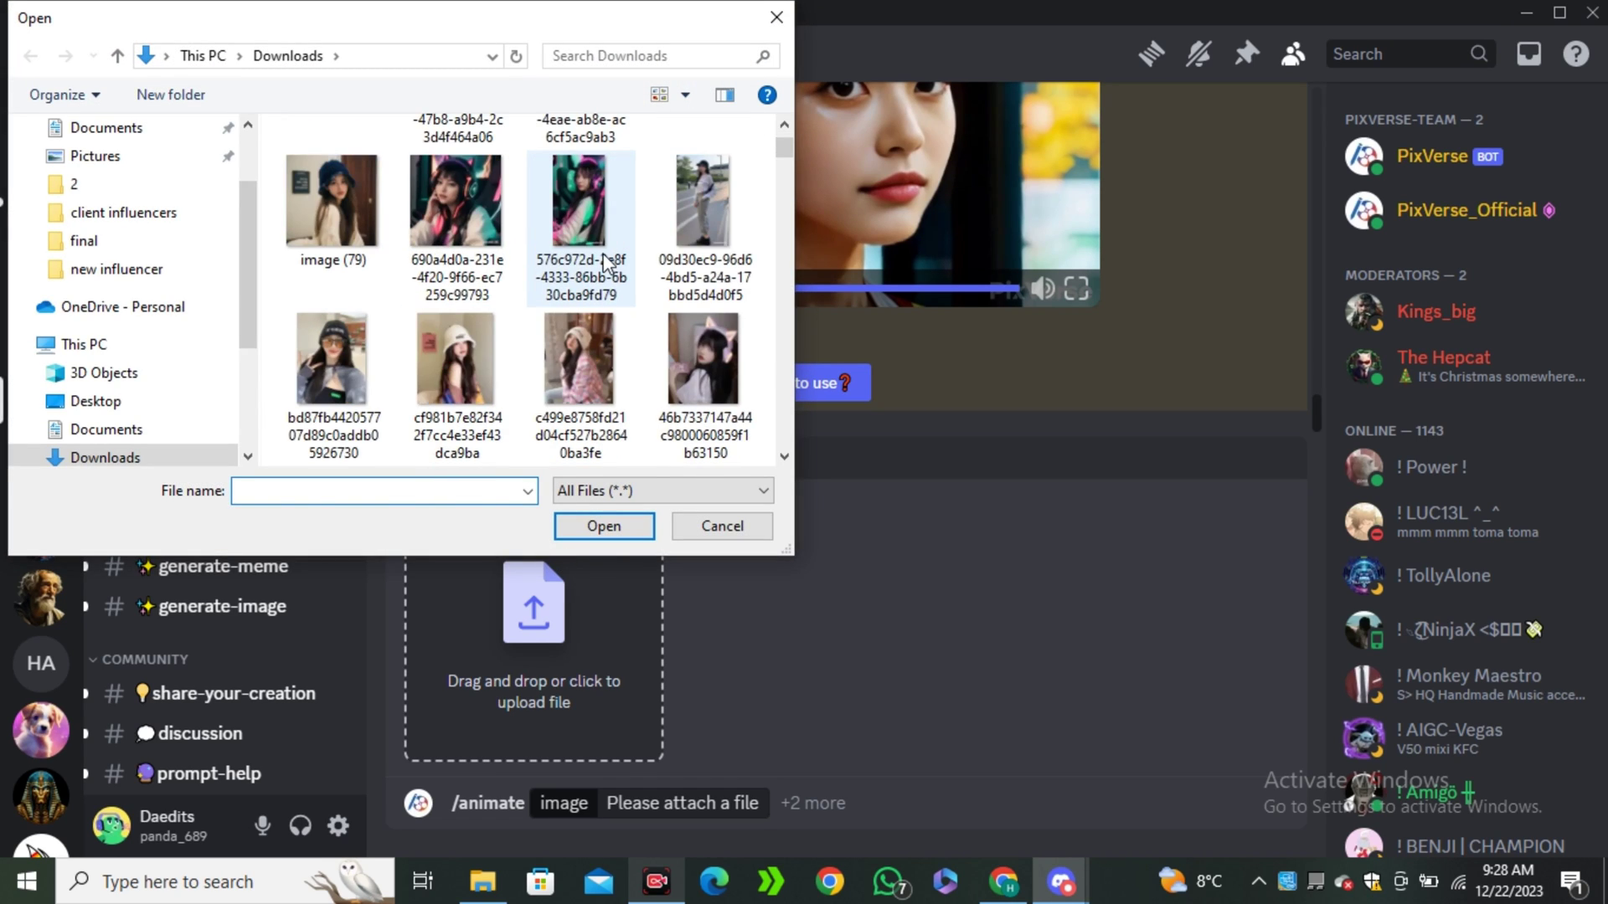
pyautogui.click(589, 285)
pyautogui.click(604, 526)
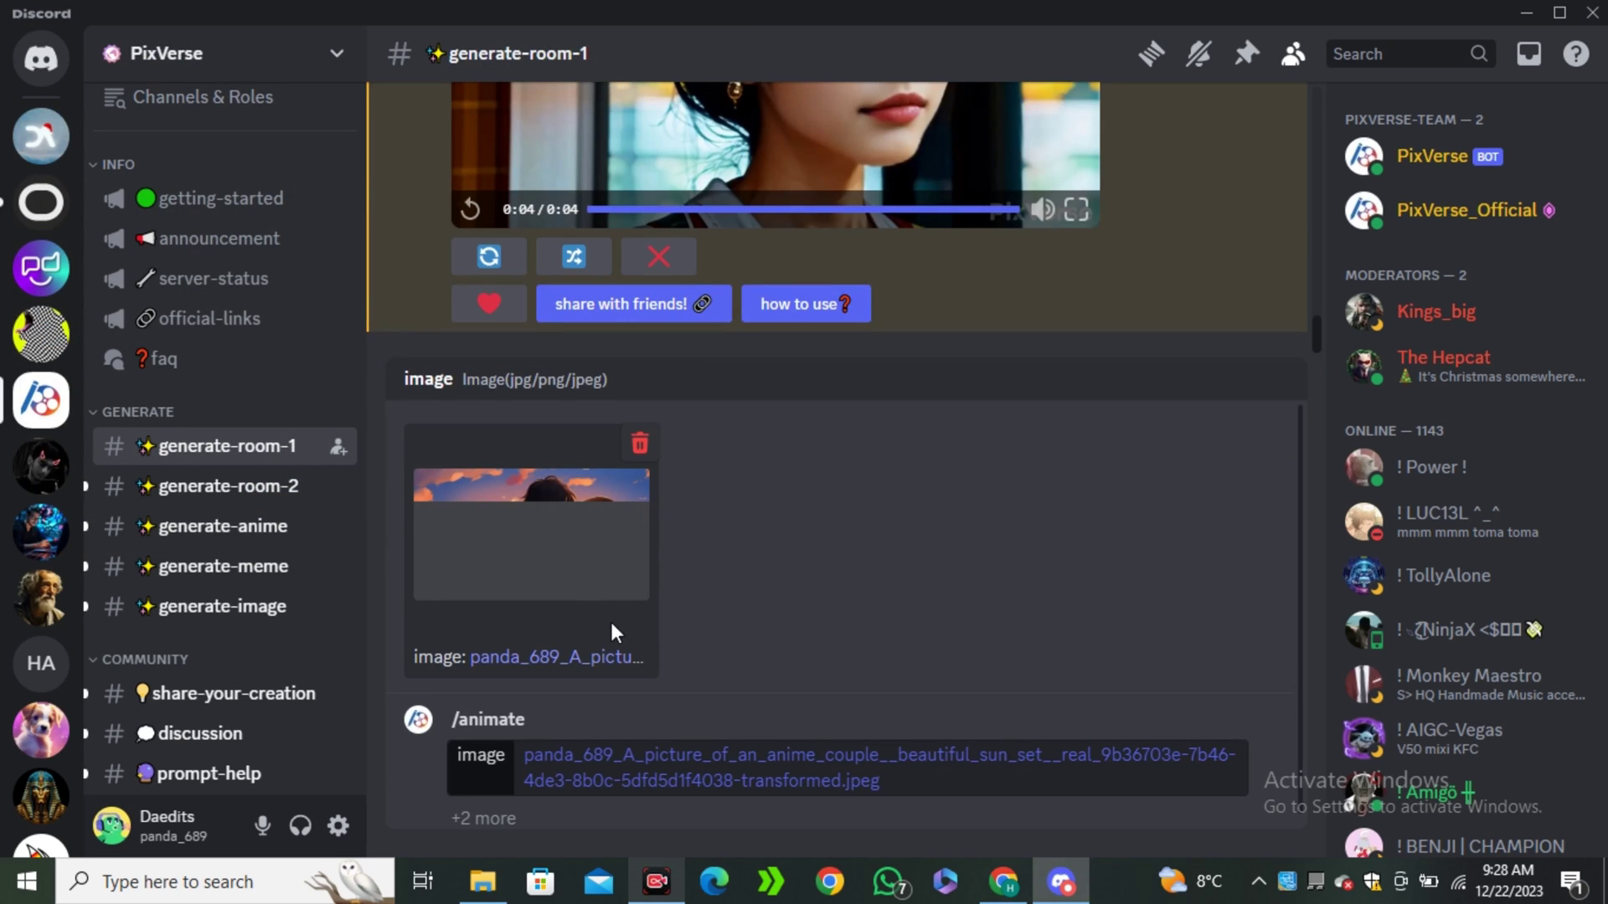
# - Add the motion option with strength 5 and send the animate request
pyautogui.click(474, 808)
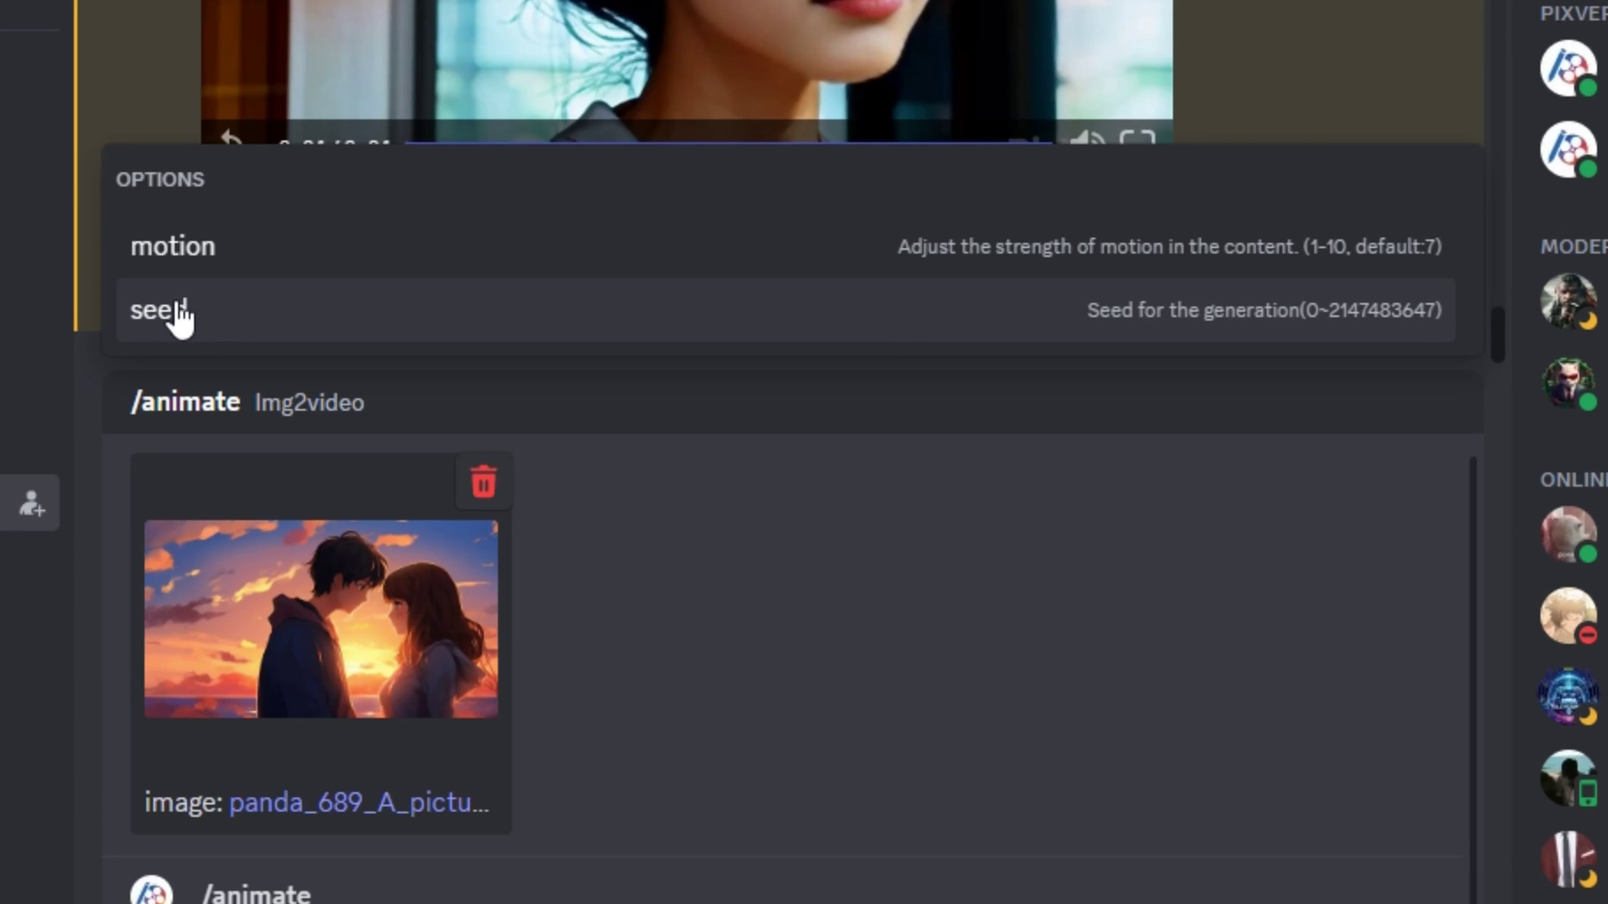
pyautogui.click(191, 266)
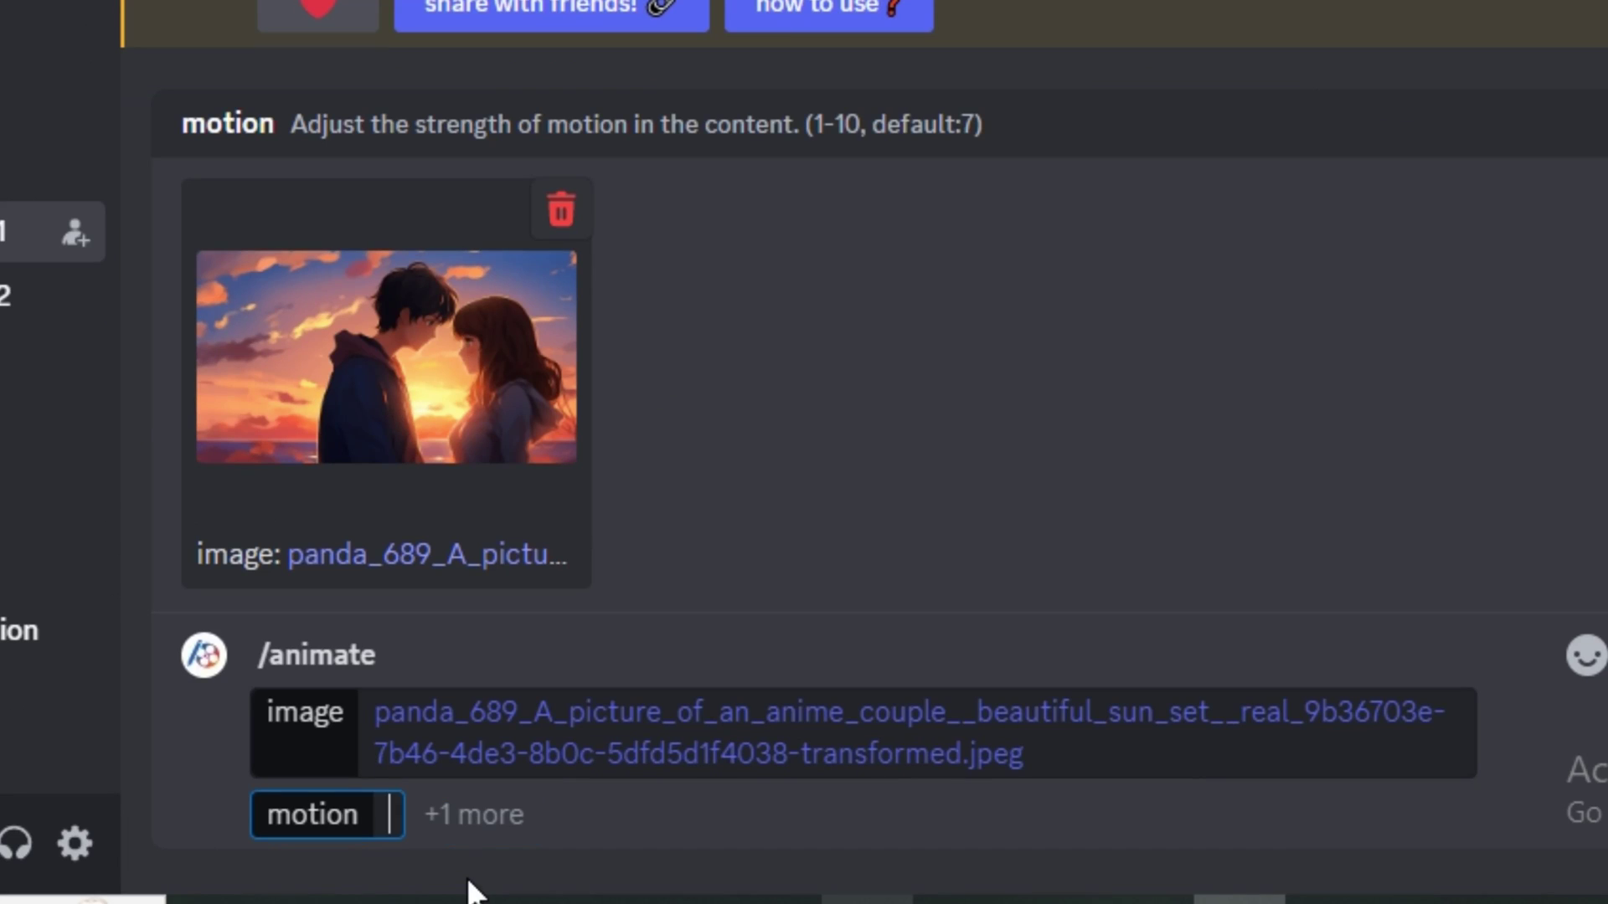
pyautogui.write('5')
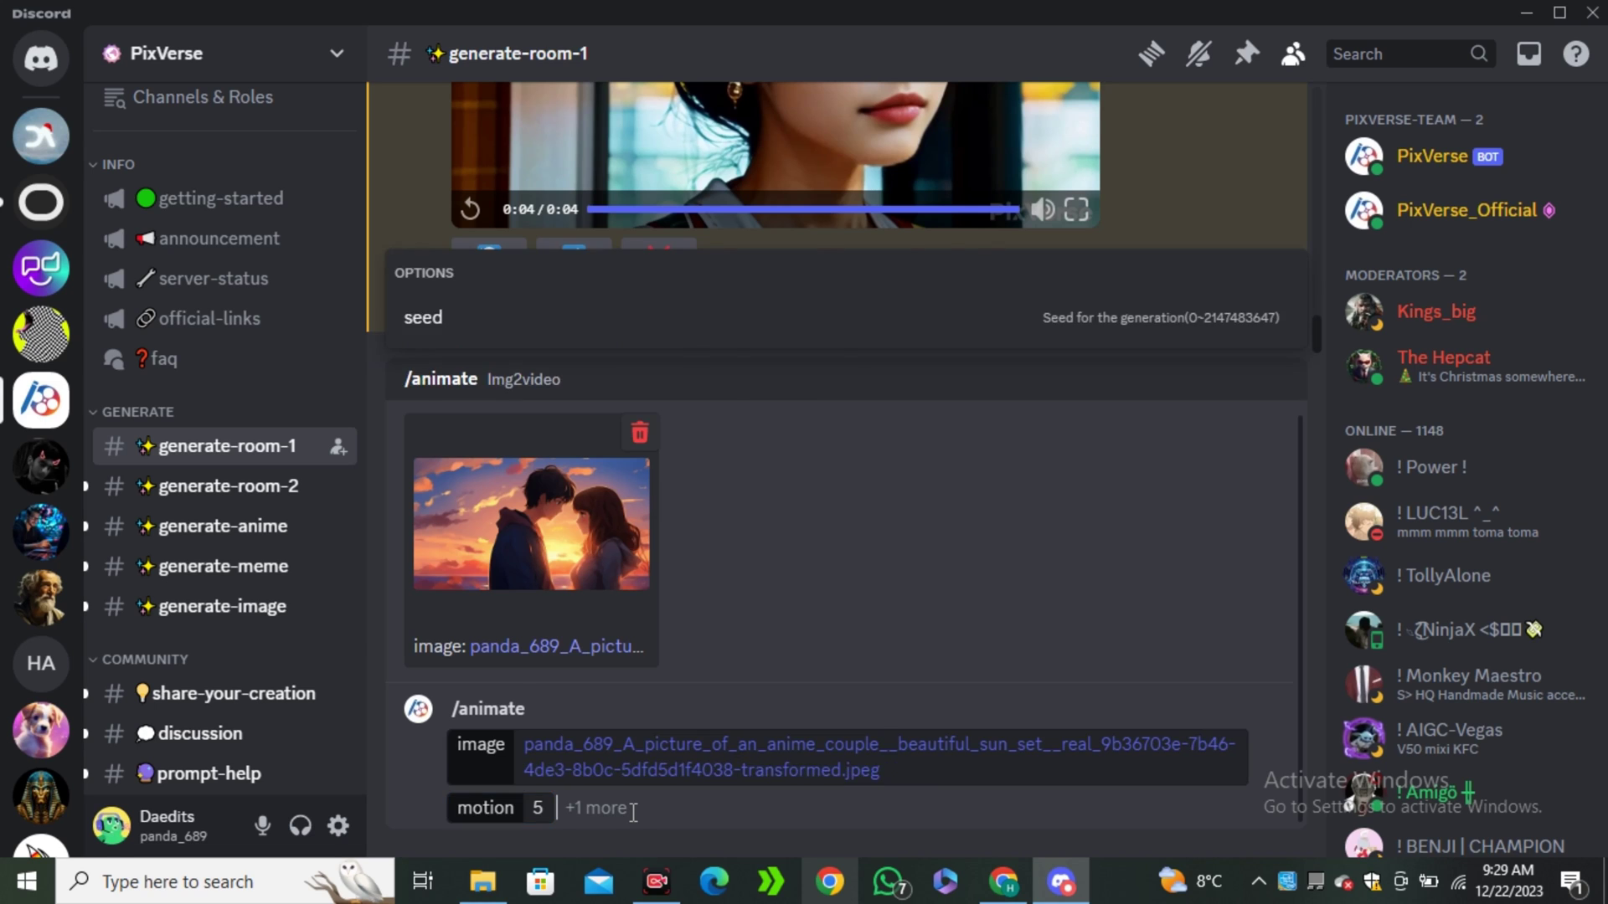
pyautogui.press('Return')
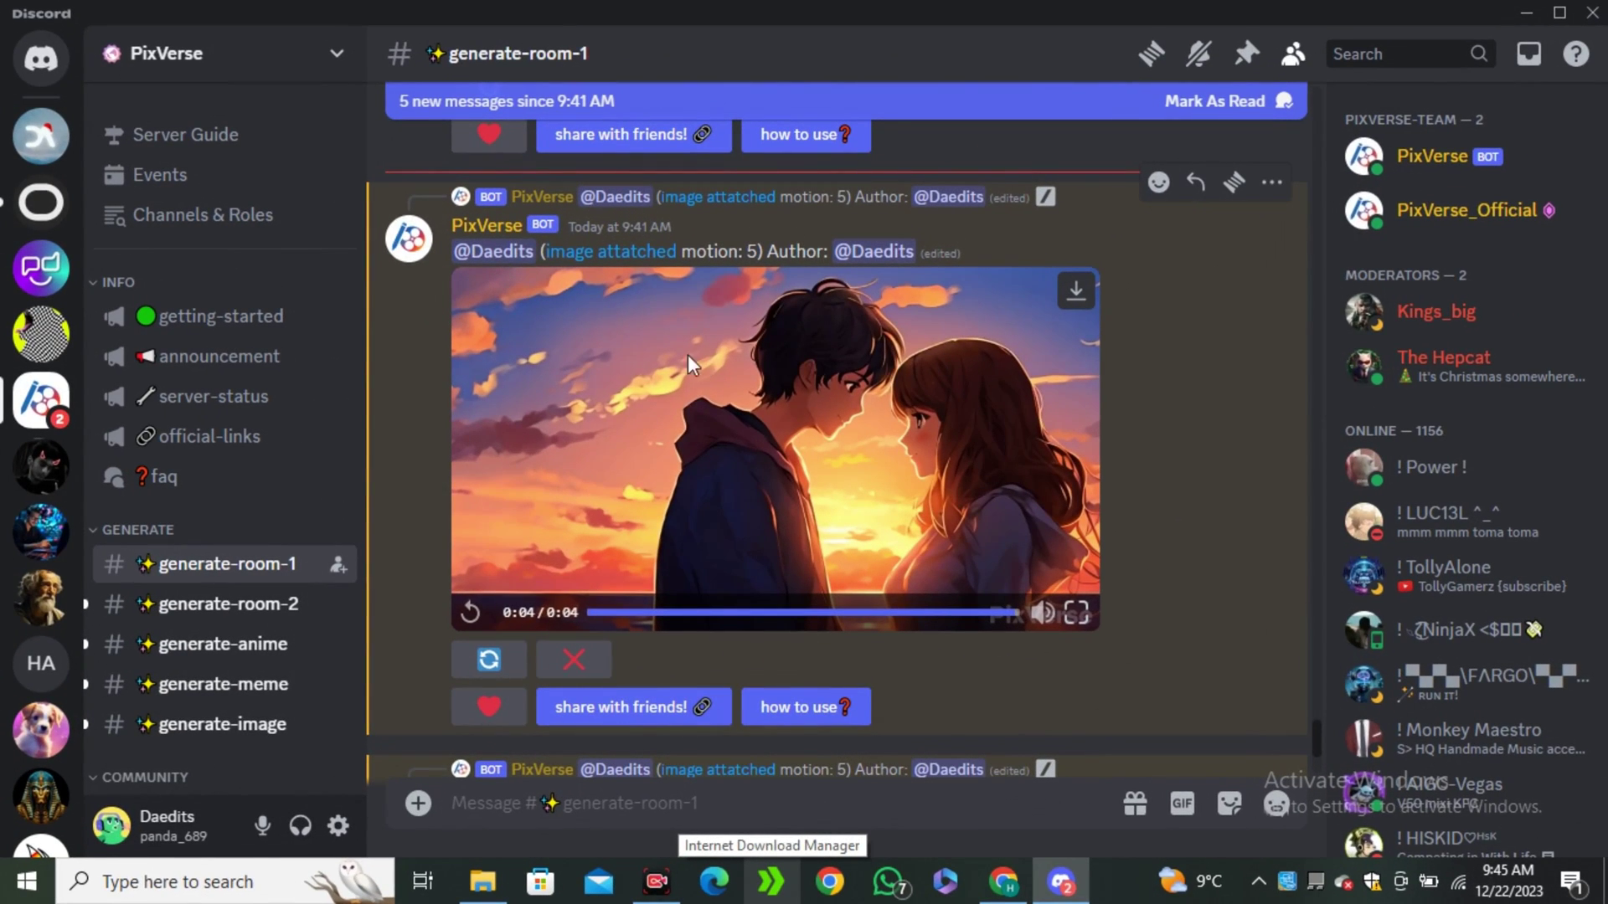
# - Play the motion 5 sunset-couple video and highlight its 'motion: 5' value
pyautogui.click(692, 529)
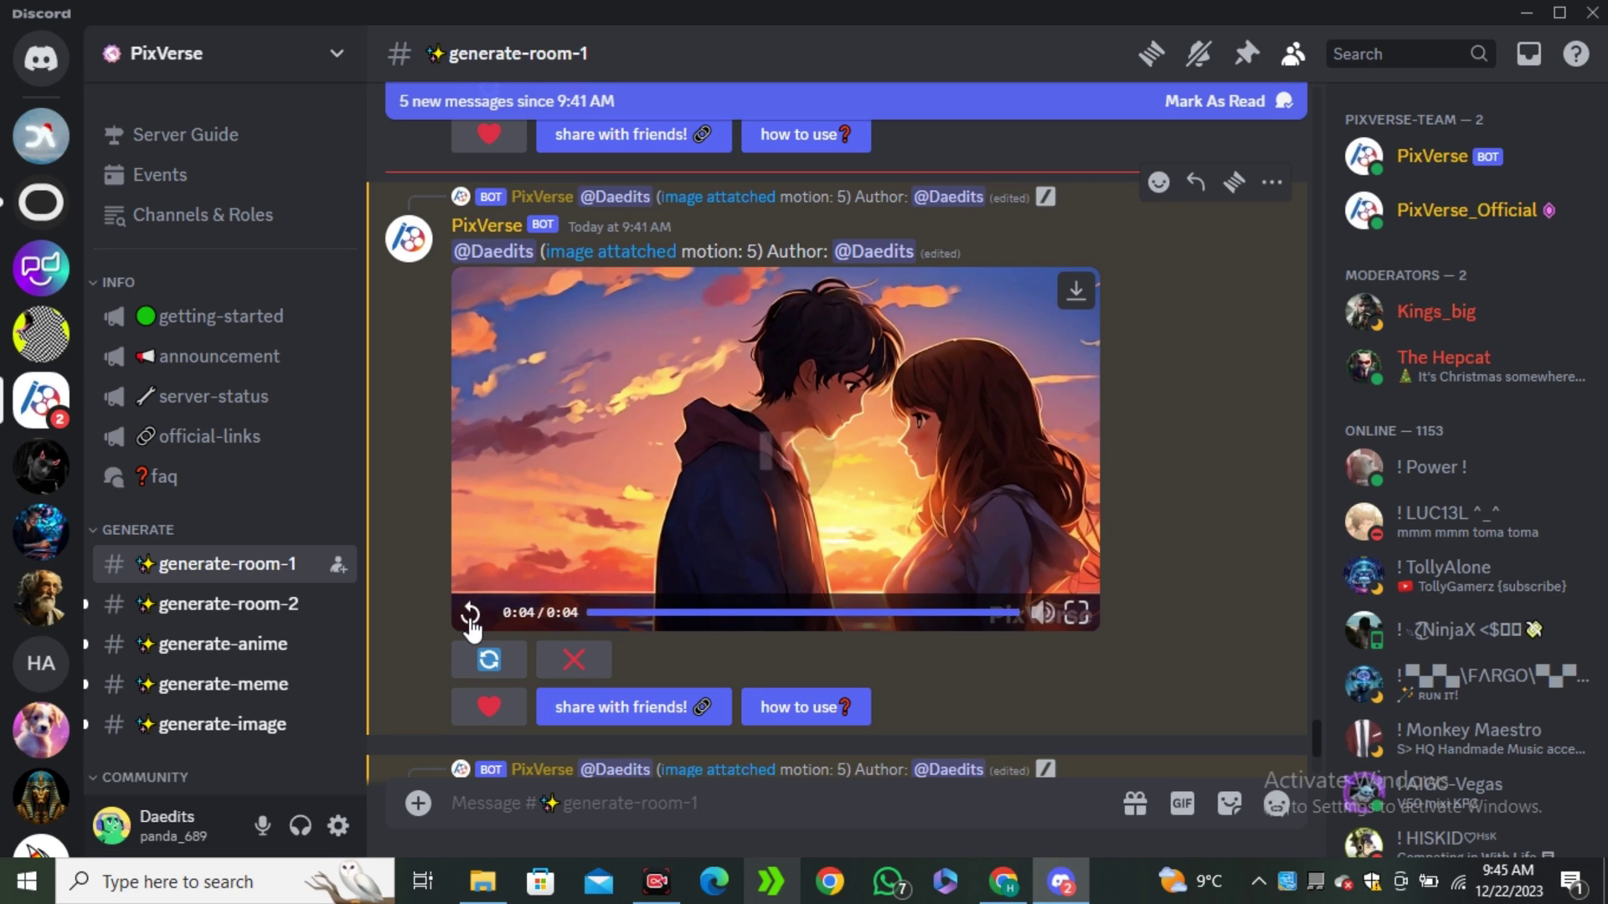
pyautogui.click(470, 616)
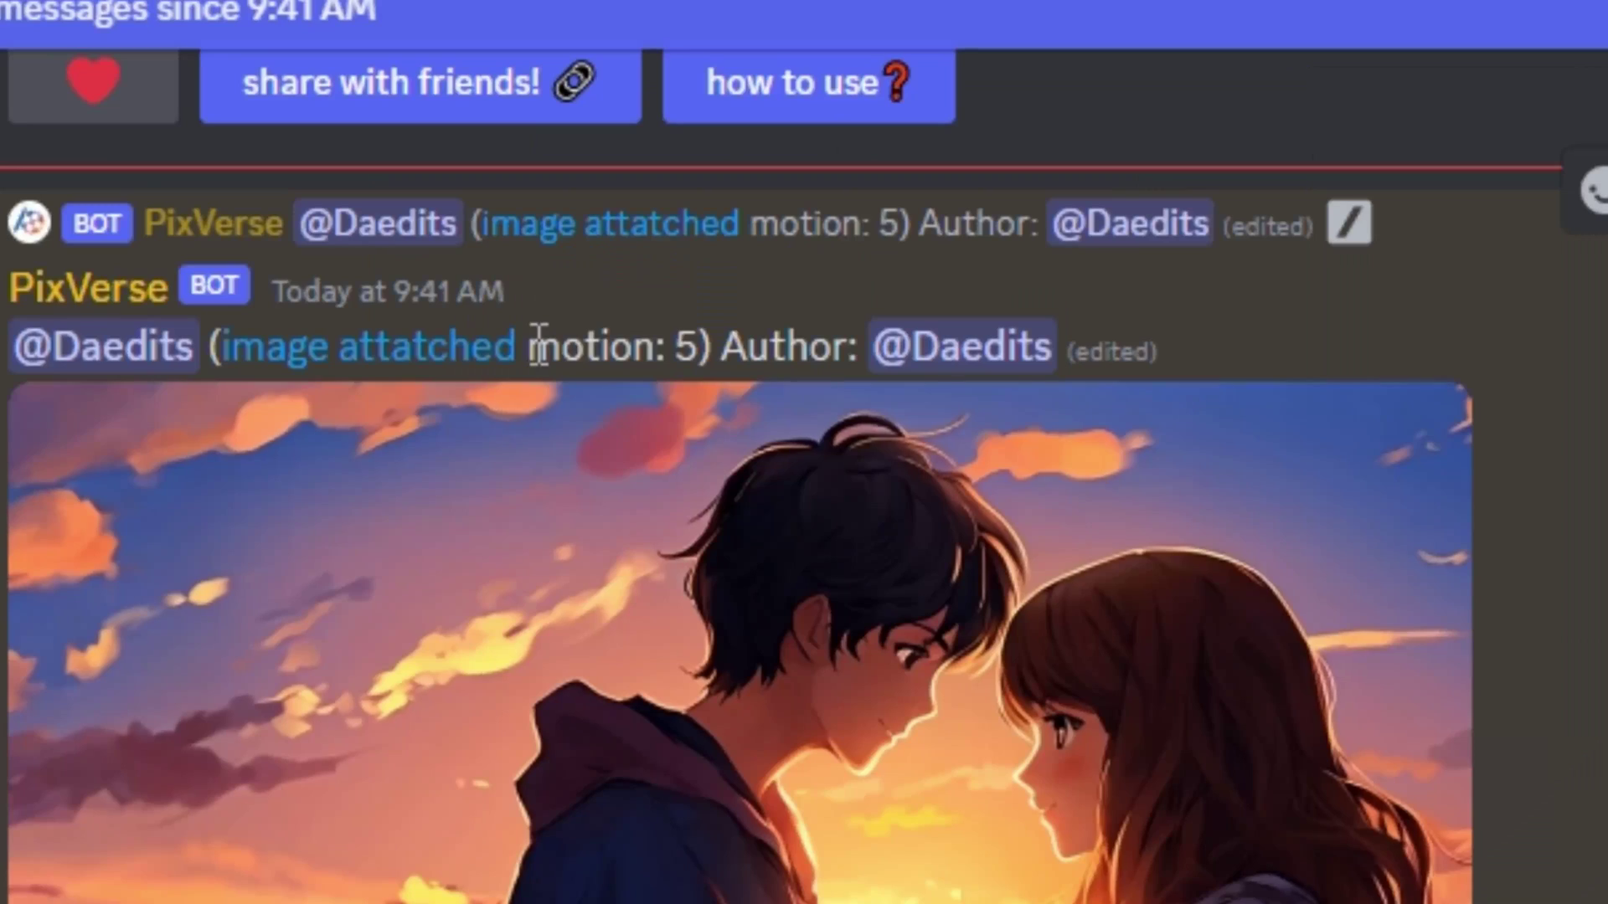
pyautogui.moveTo(684, 251); pyautogui.dragTo(761, 252)
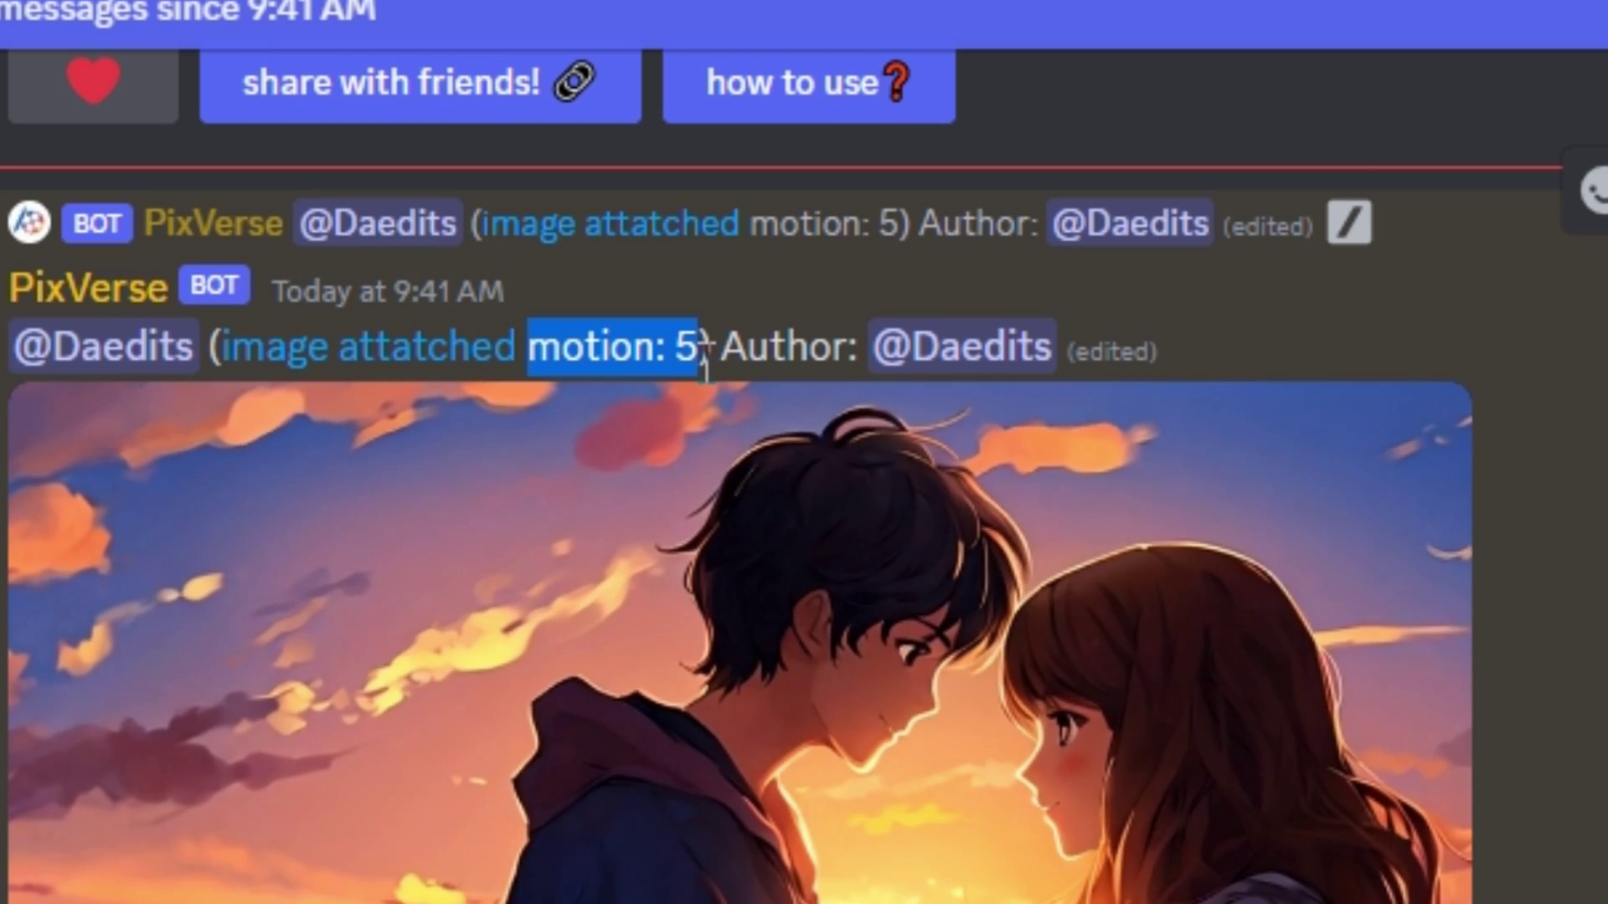
# - Compose a new /animate request for the couple image with motion set to 8
pyautogui.click(689, 809)
pyautogui.write('/')
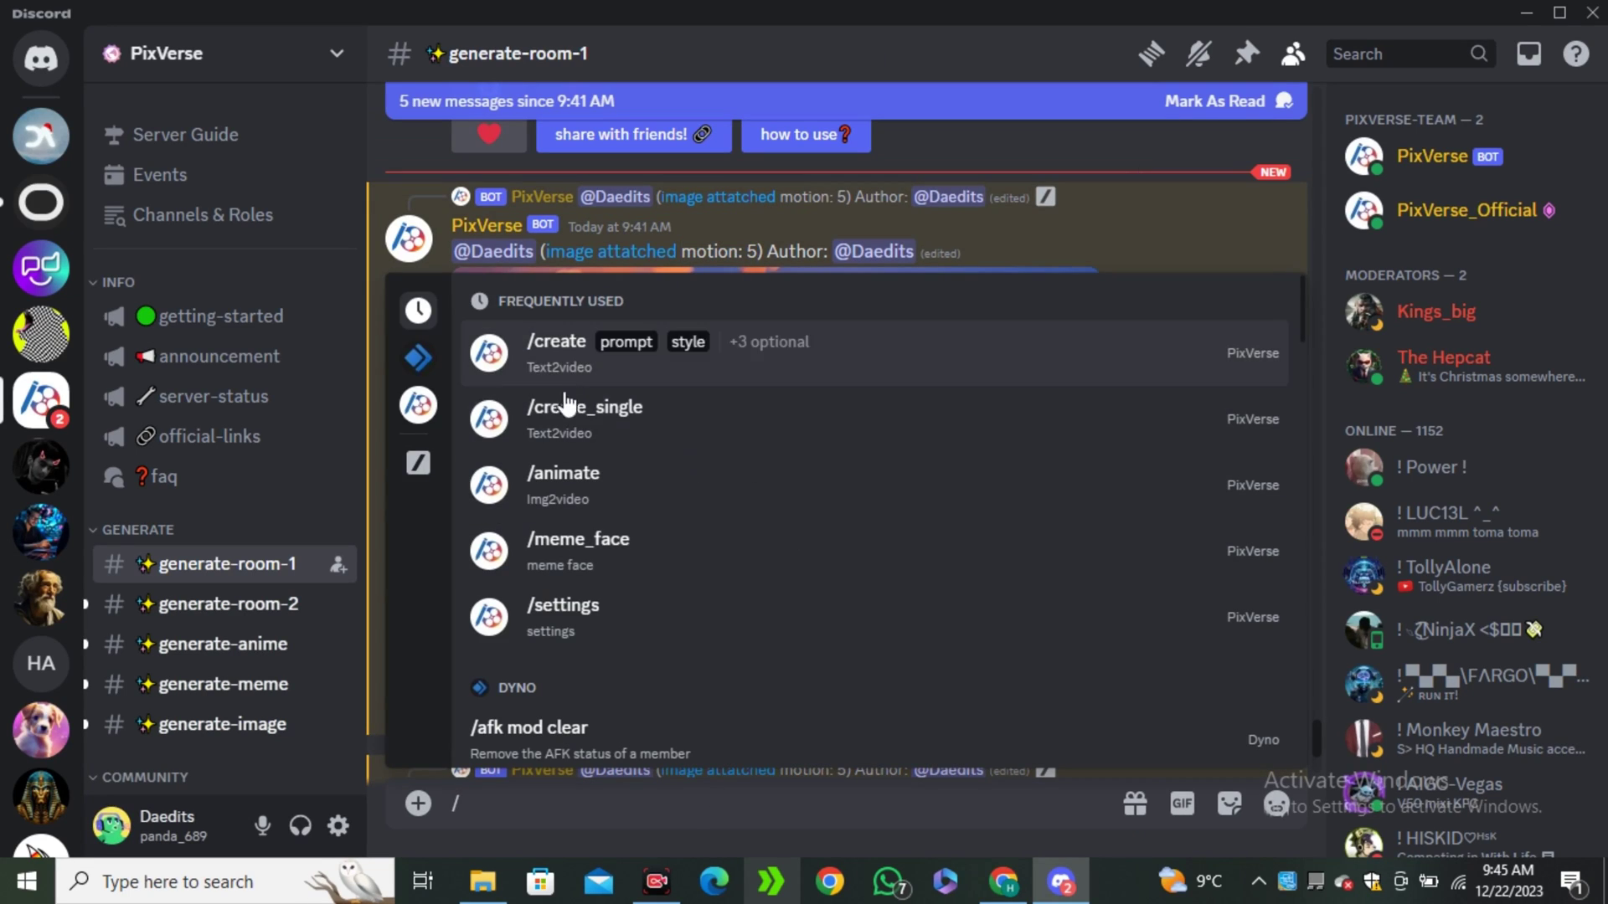
pyautogui.click(628, 503)
pyautogui.hotkey('ctrl', 'v')
pyautogui.press('Tab')
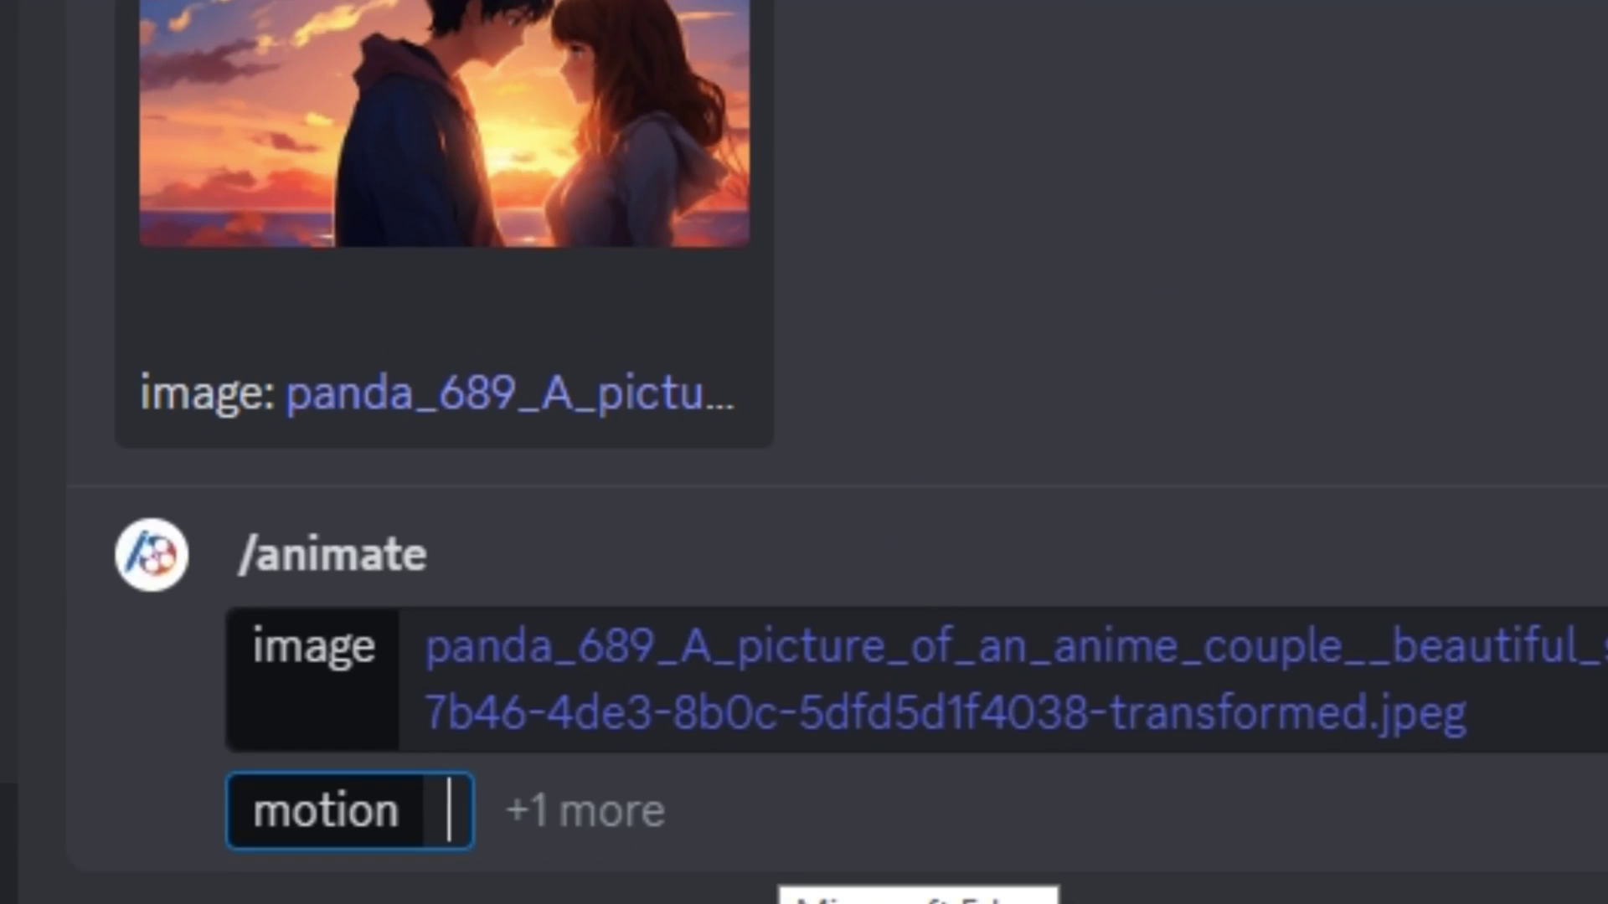
pyautogui.write('8')
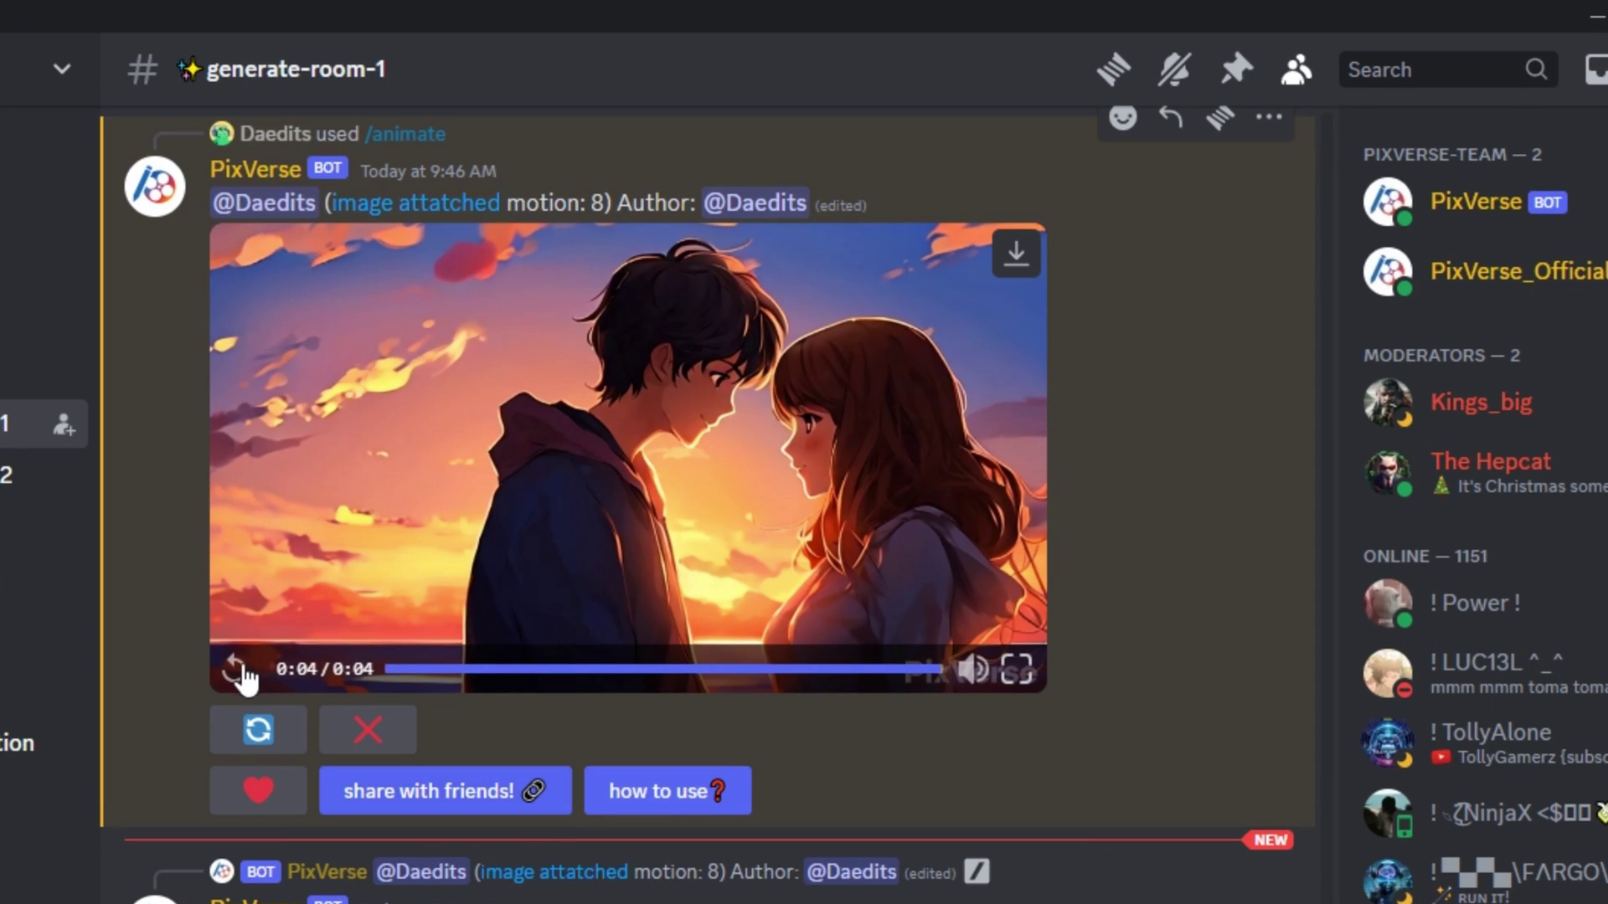
# - Replay the resulting motion 8 couple video several times
pyautogui.click(234, 669)
pyautogui.click(252, 670)
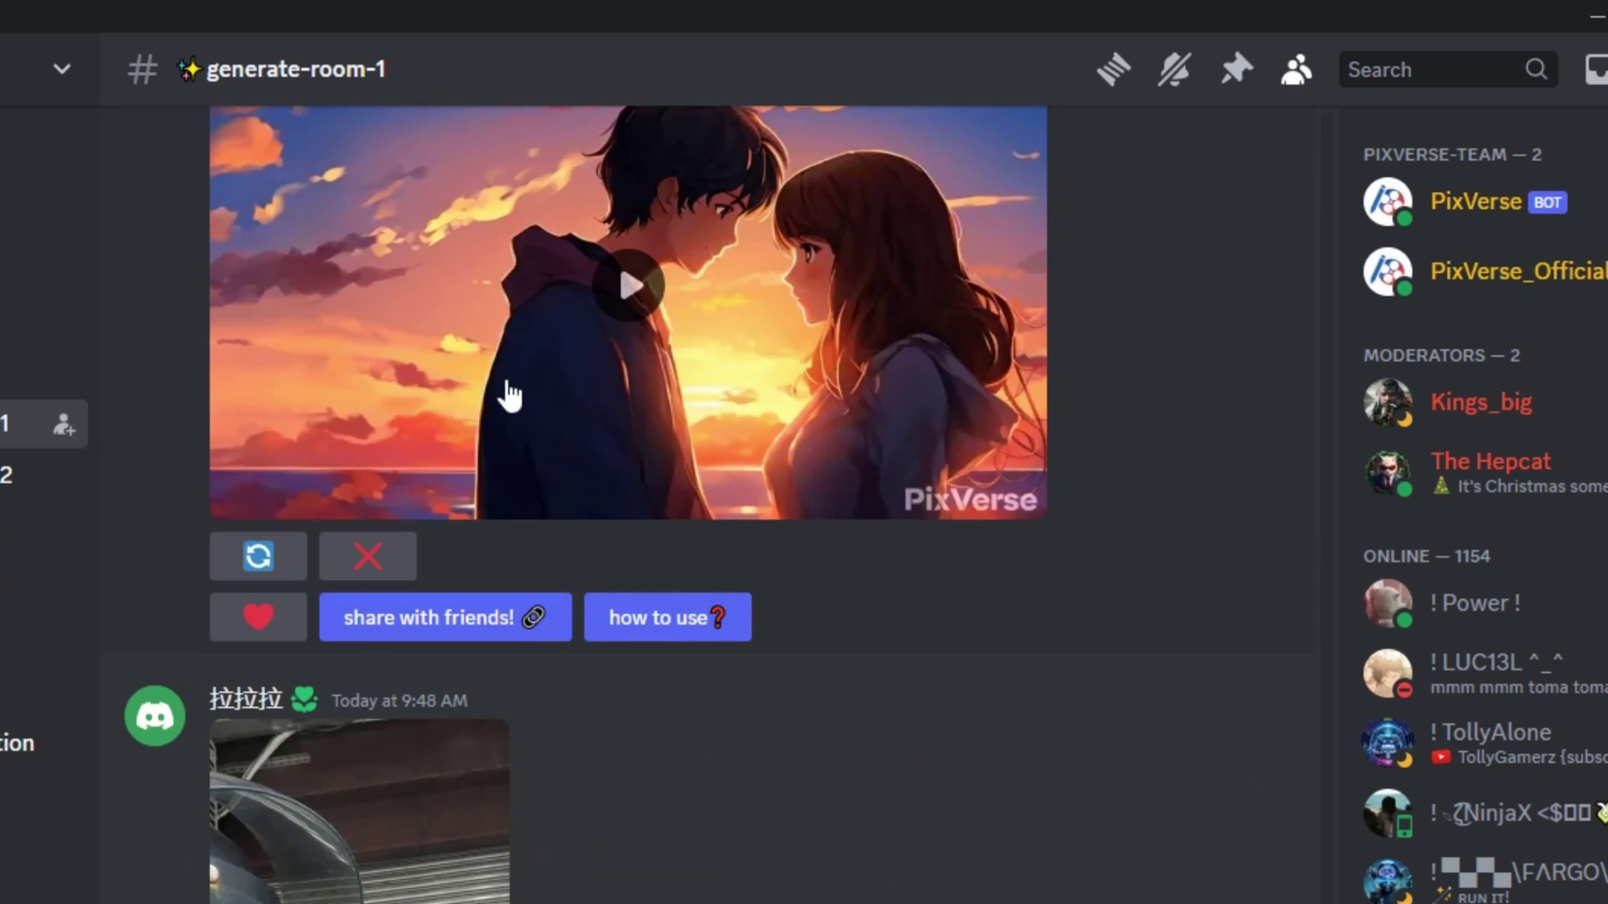
pyautogui.click(641, 285)
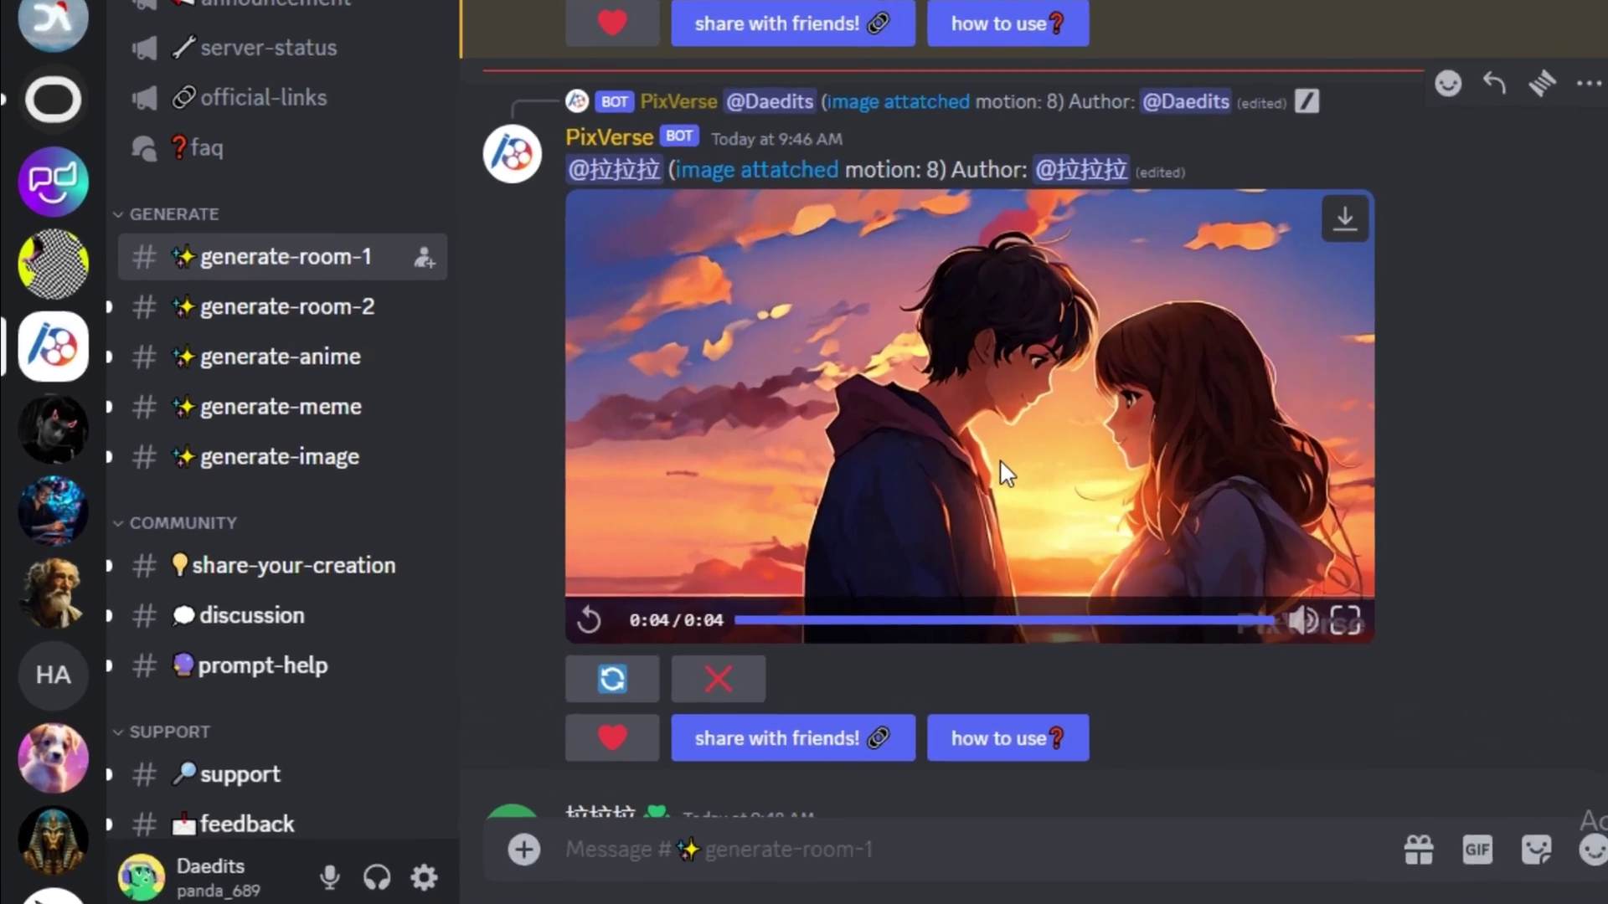
# - Open the #generate-image channel and start the /image command
pyautogui.moveTo(242, 497)
pyautogui.click(437, 403)
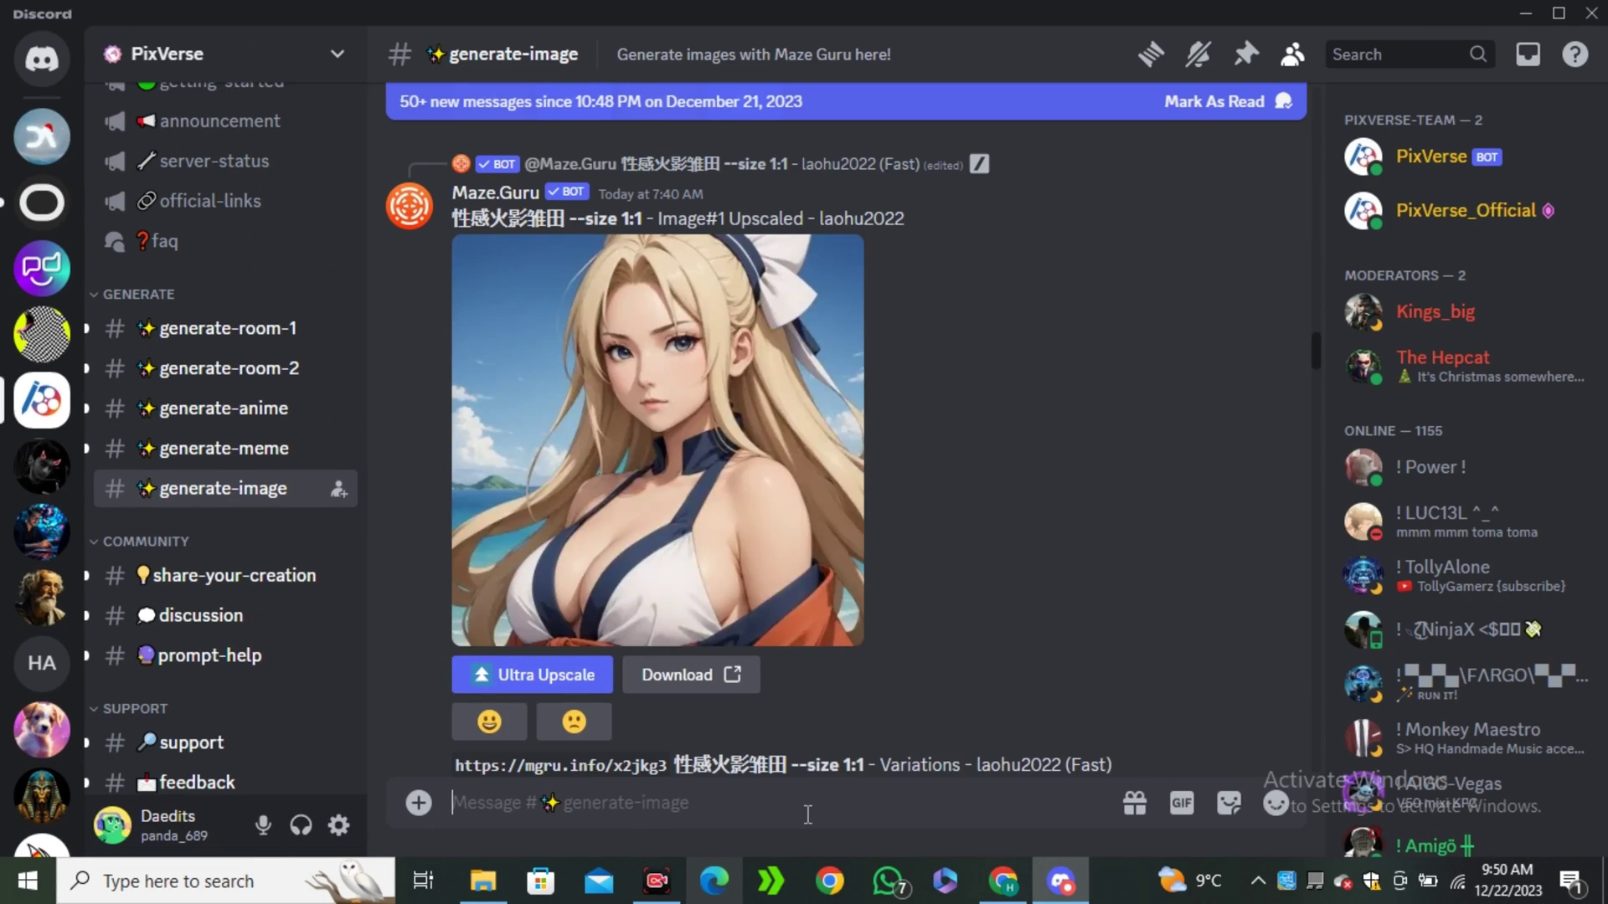
pyautogui.write('/')
pyautogui.click(536, 369)
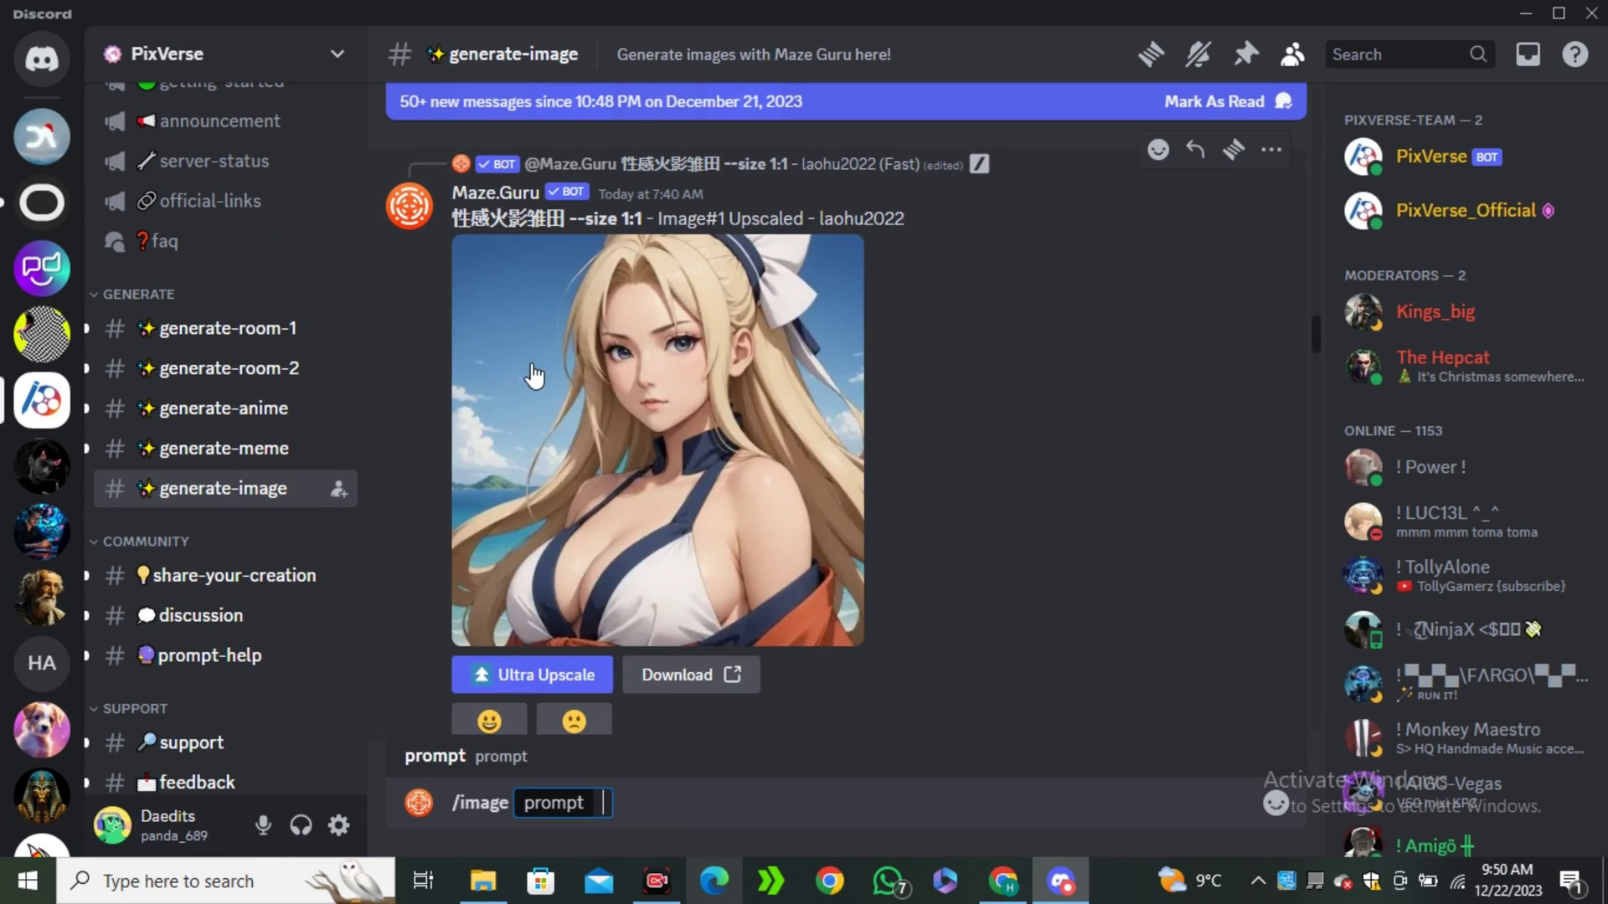
# - Submit the prompt 'cyberpunk woman , pop dress , holding a neon bar --size 16:9' and enlarge the returned grid
pyautogui.write('a b')
pyautogui.press('BackSpace')
pyautogui.write('cyberpunk woman , pop dress , h')
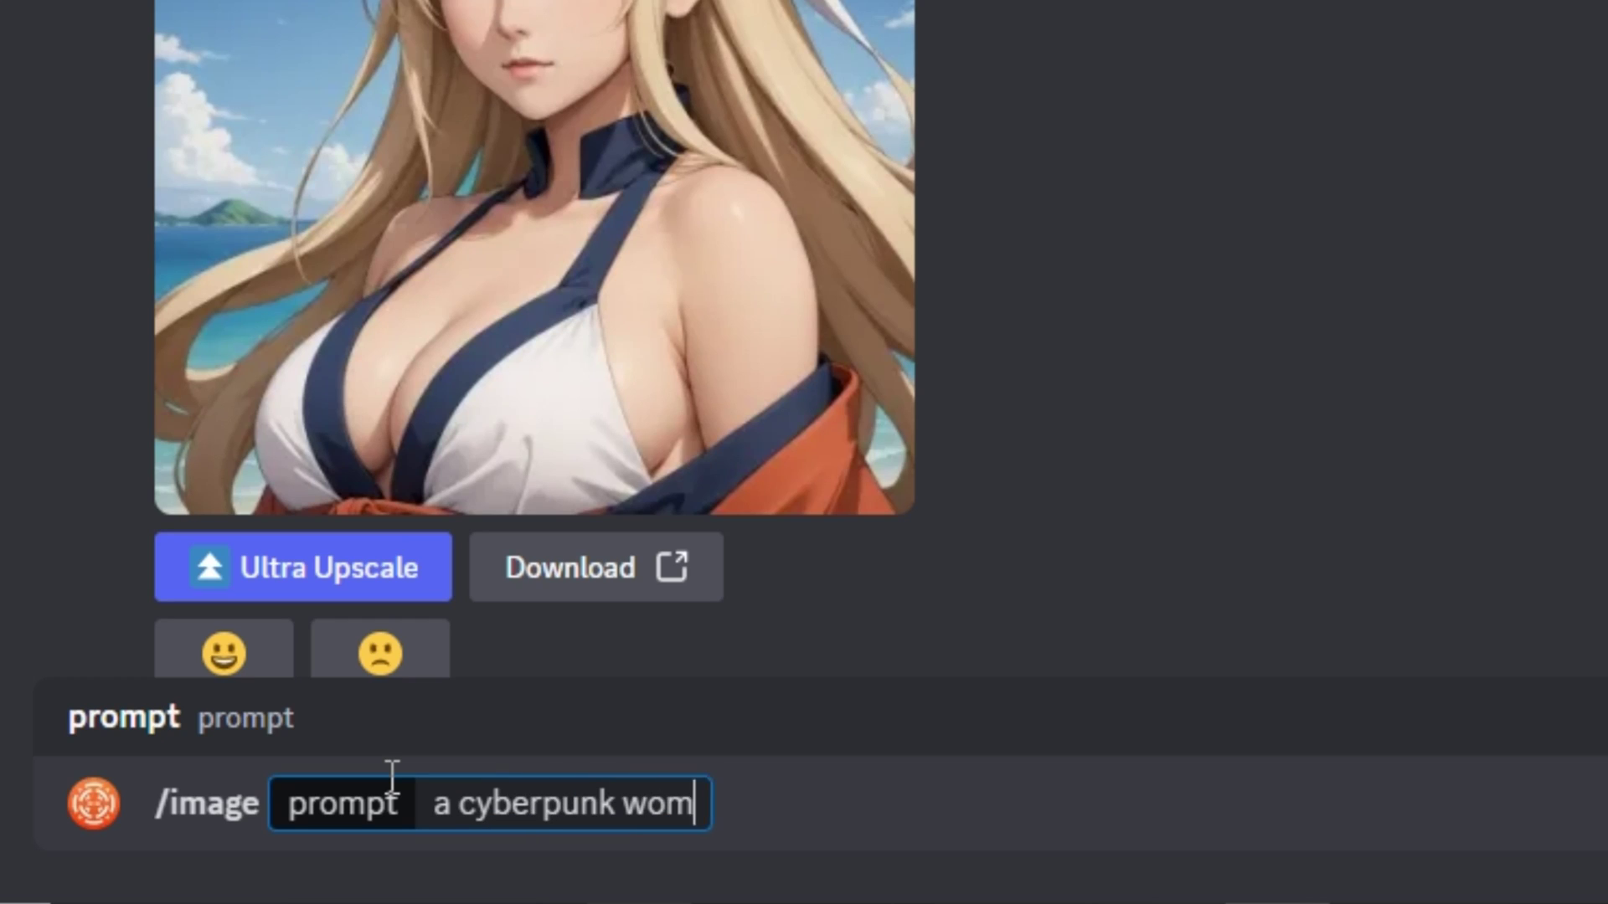
pyautogui.write('olding a neon bar')
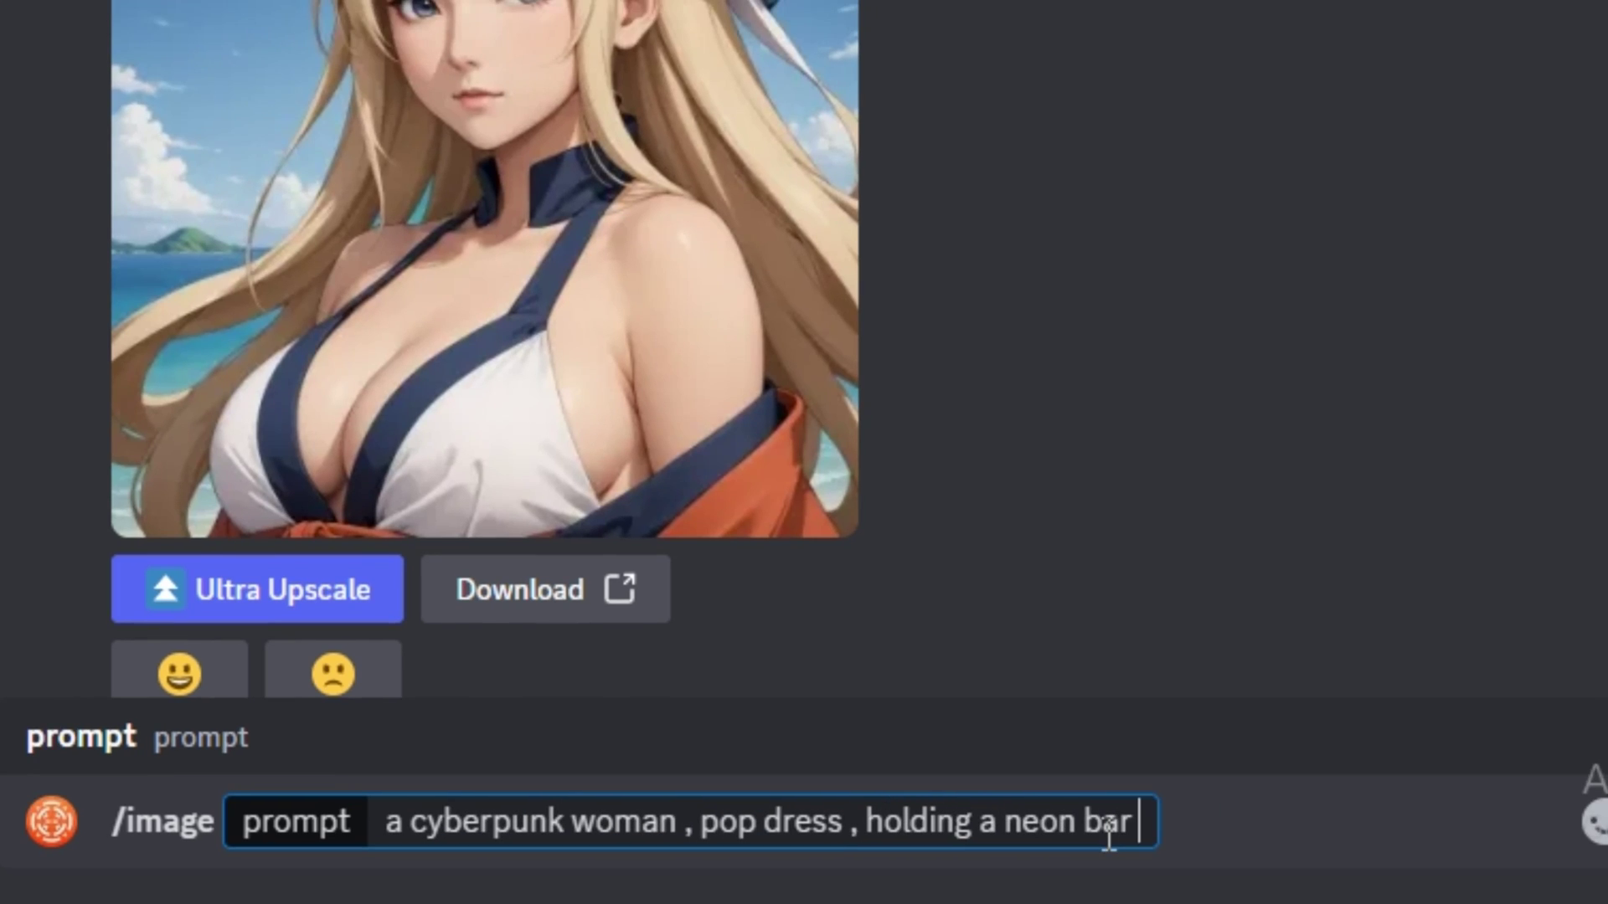
pyautogui.write(' --si')
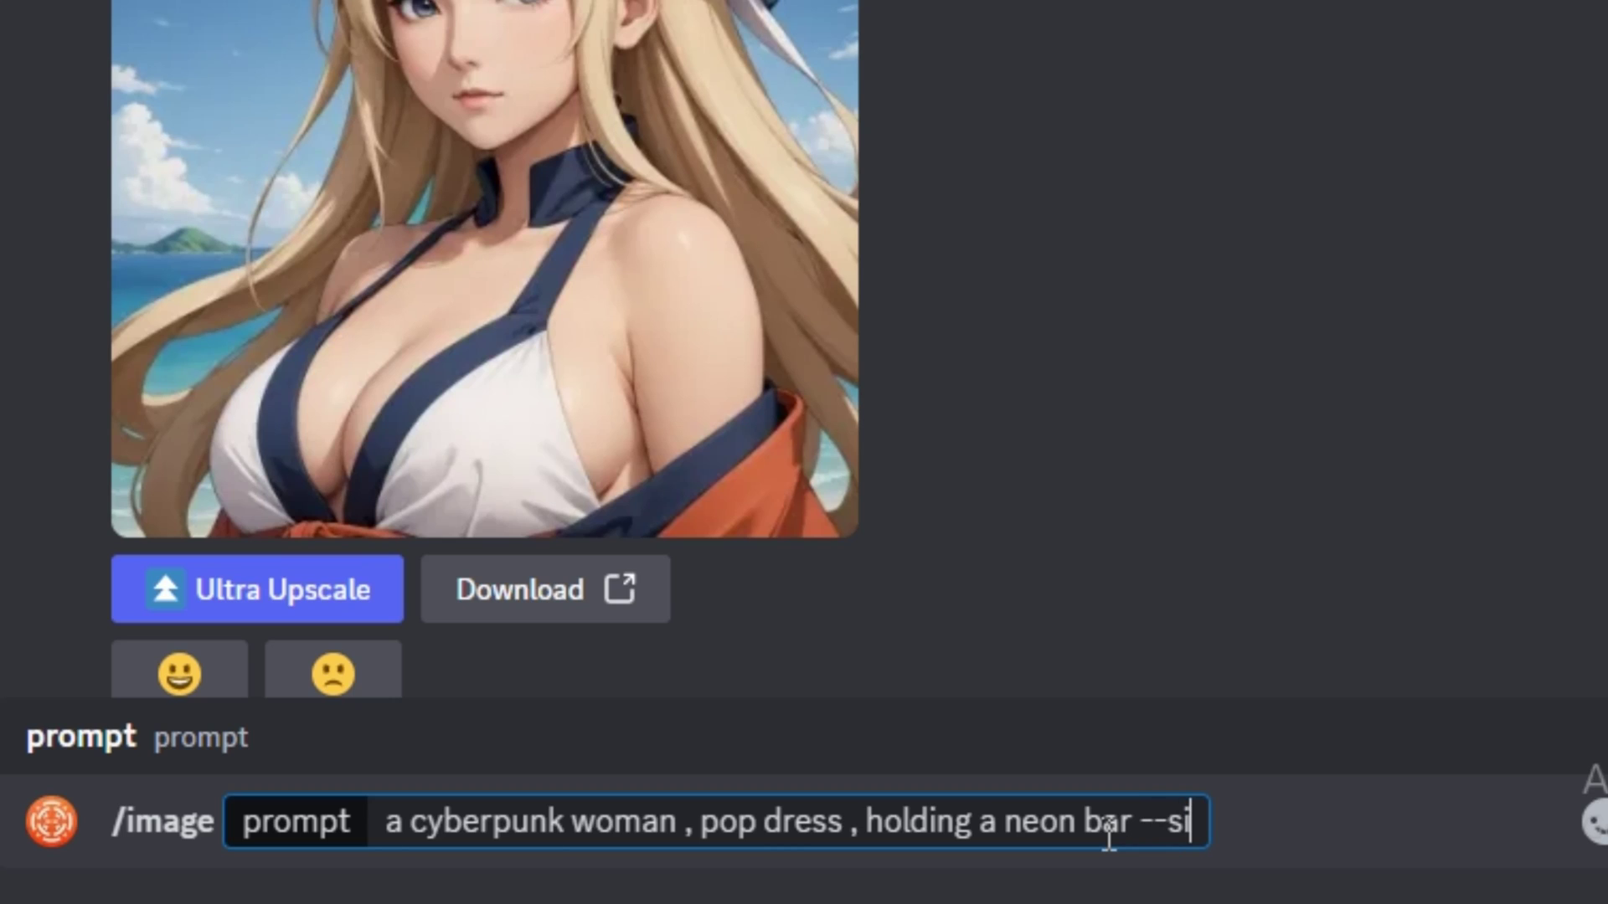
pyautogui.write('ze')
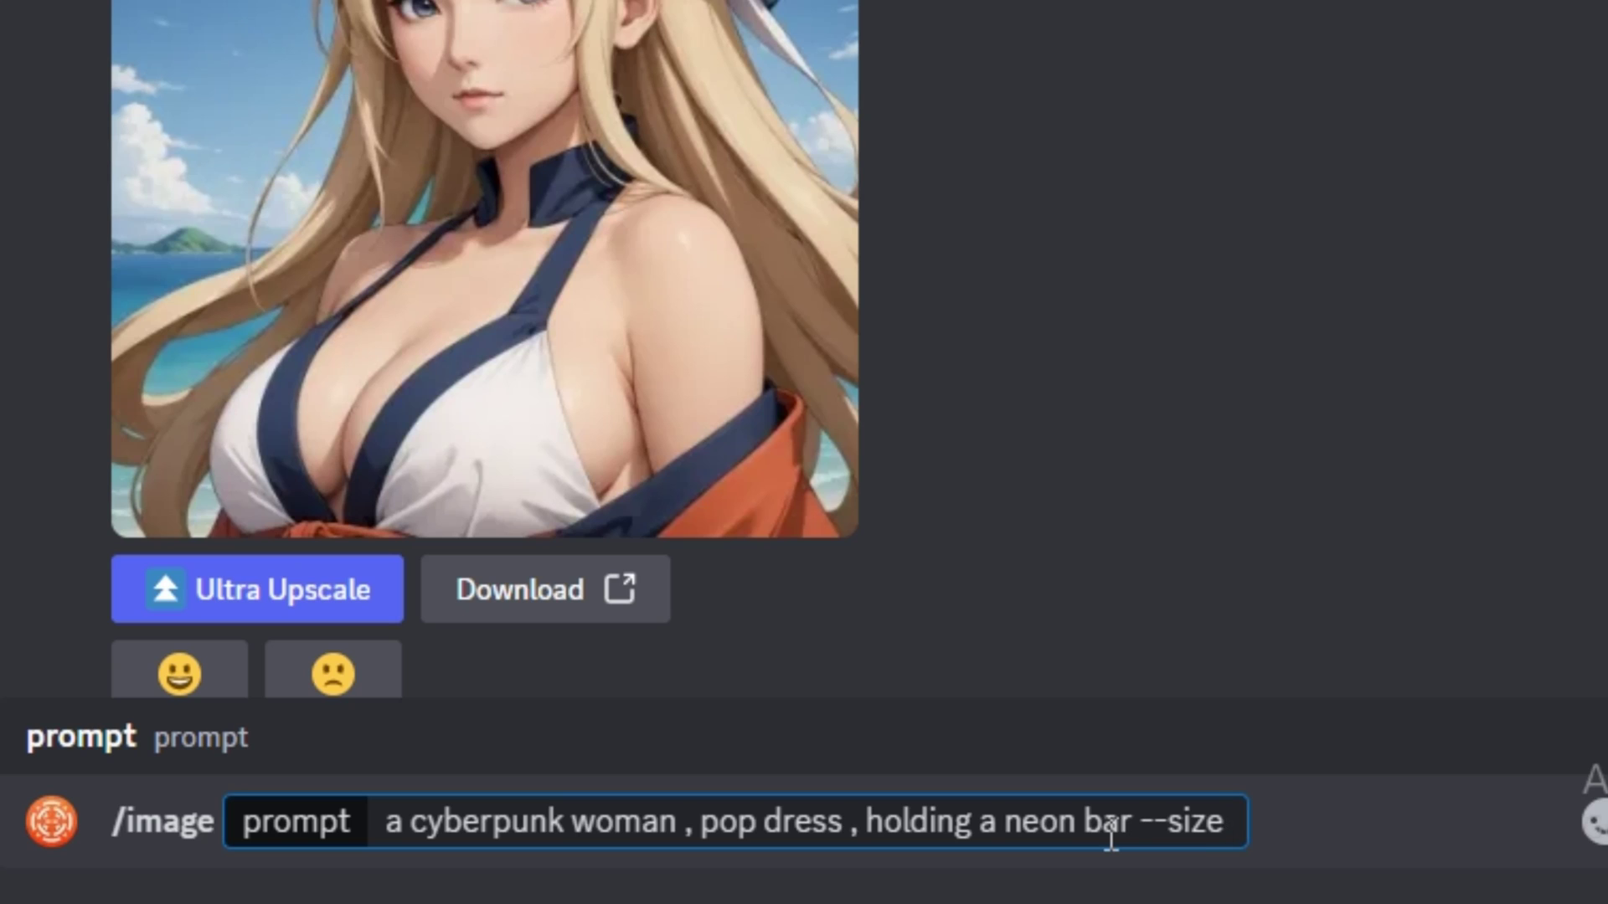
pyautogui.write(' 16:9')
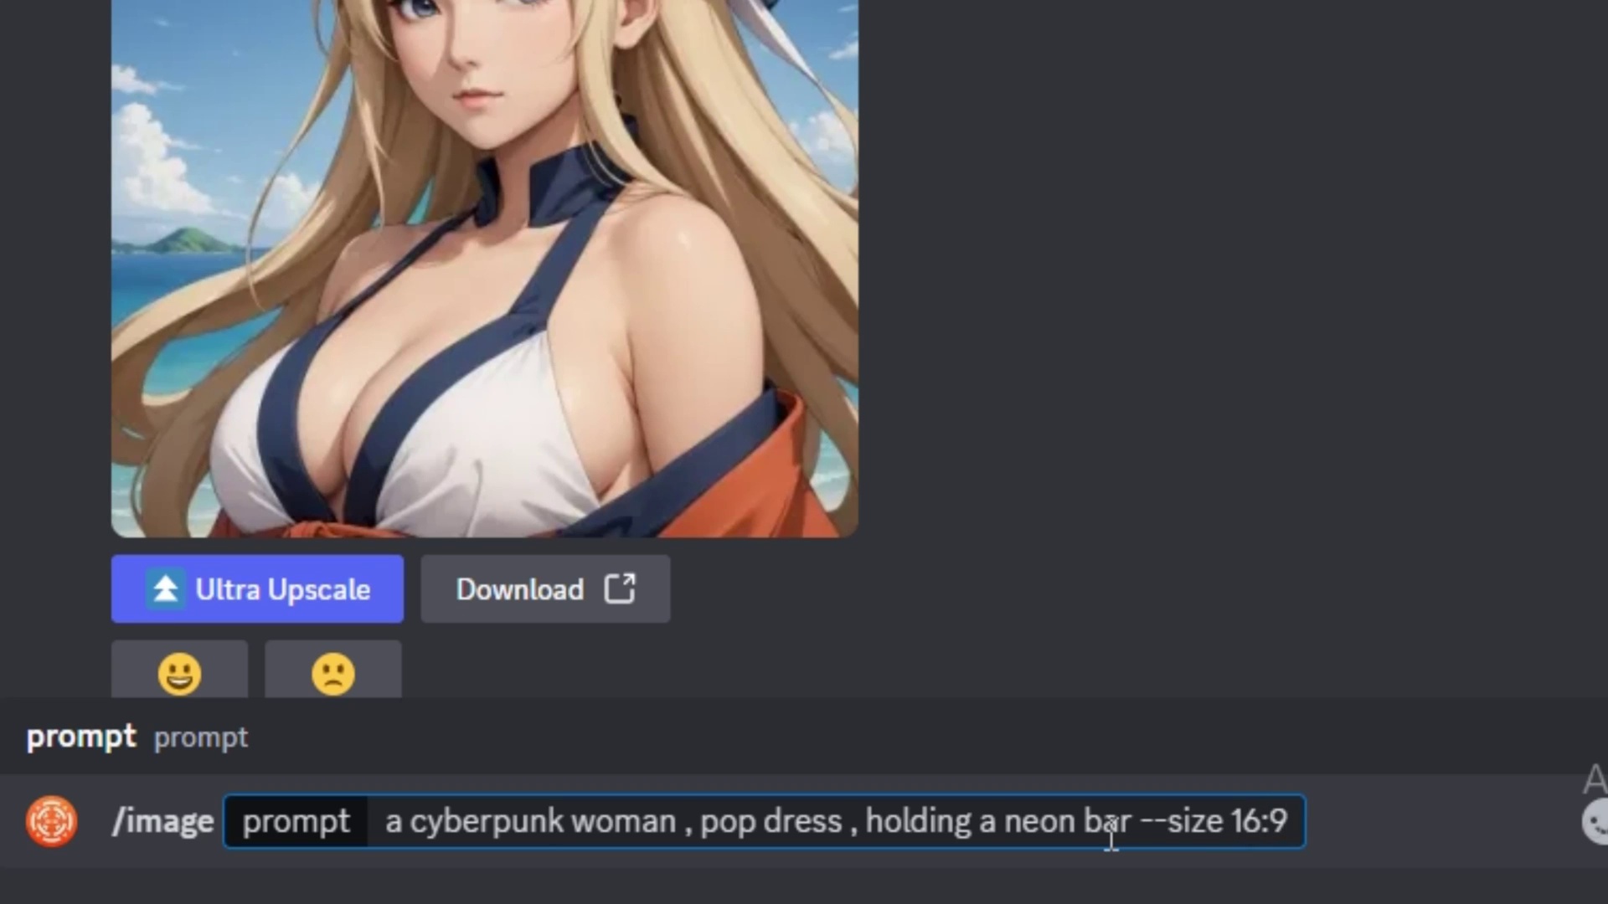
pyautogui.press('Return')
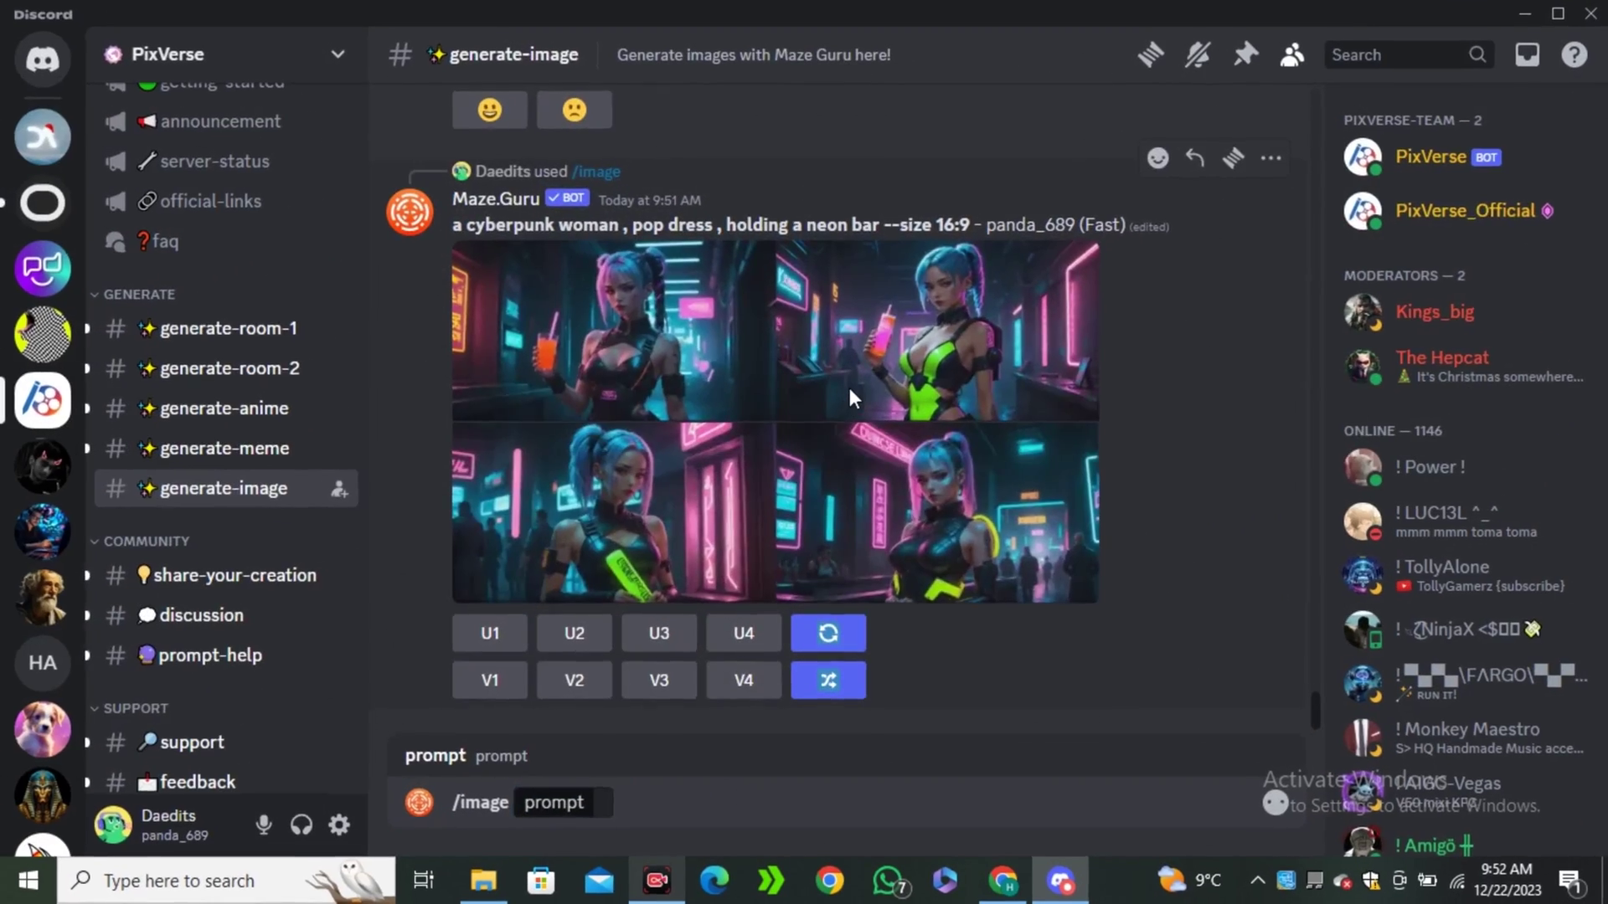
pyautogui.click(849, 388)
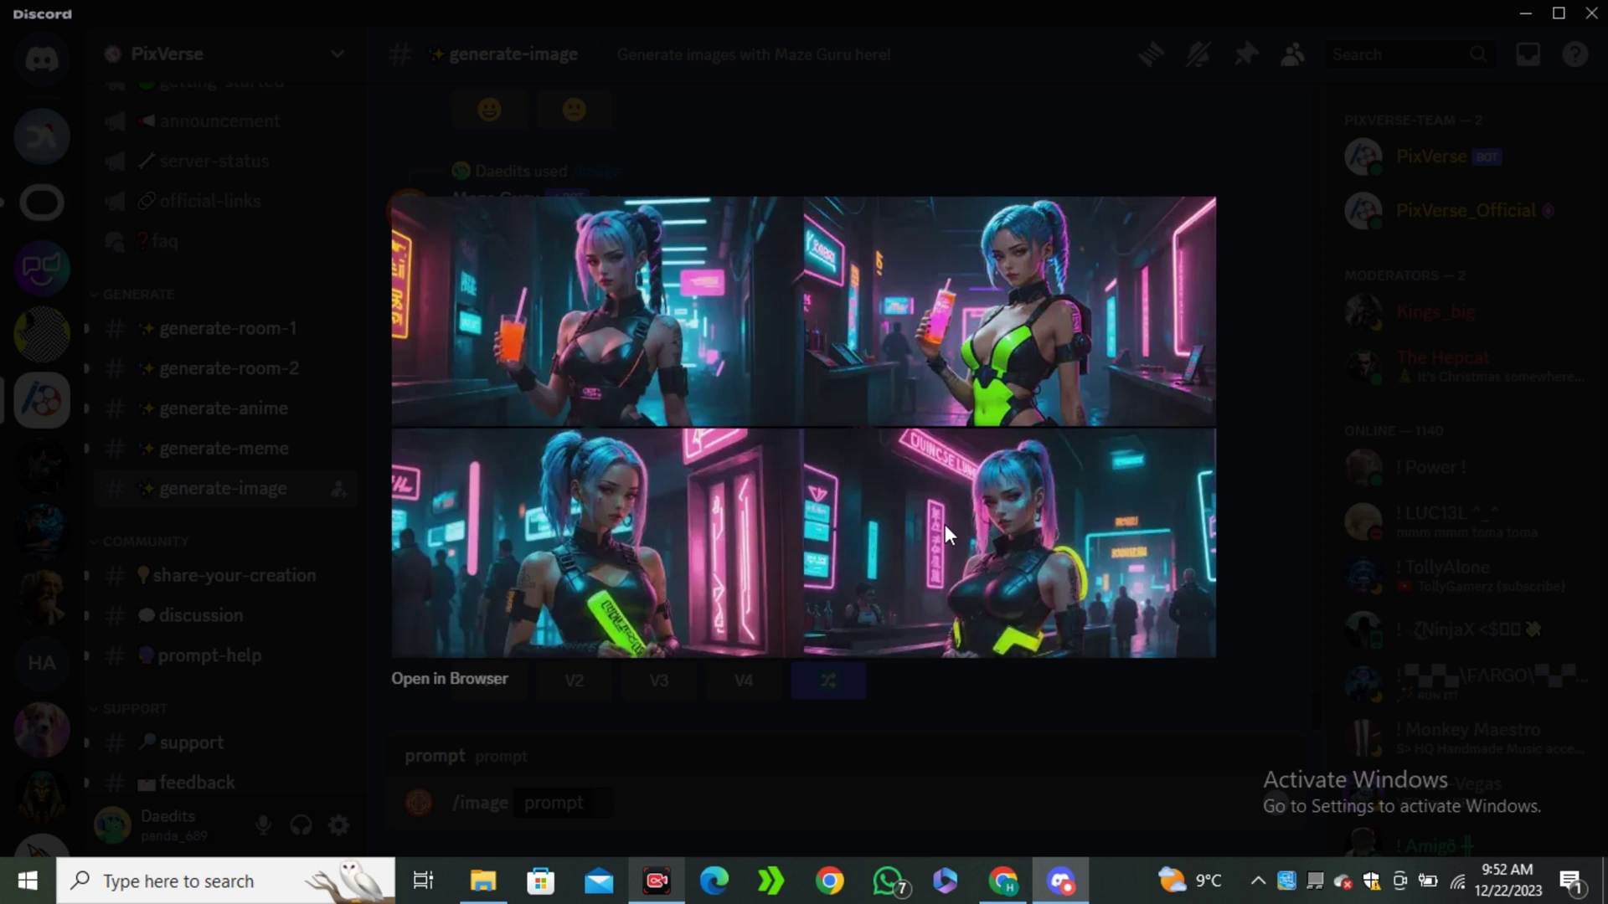
# - Close the grid viewer, upscale image U1, and open the upscaled cyberpunk image in the browser
pyautogui.click(1063, 757)
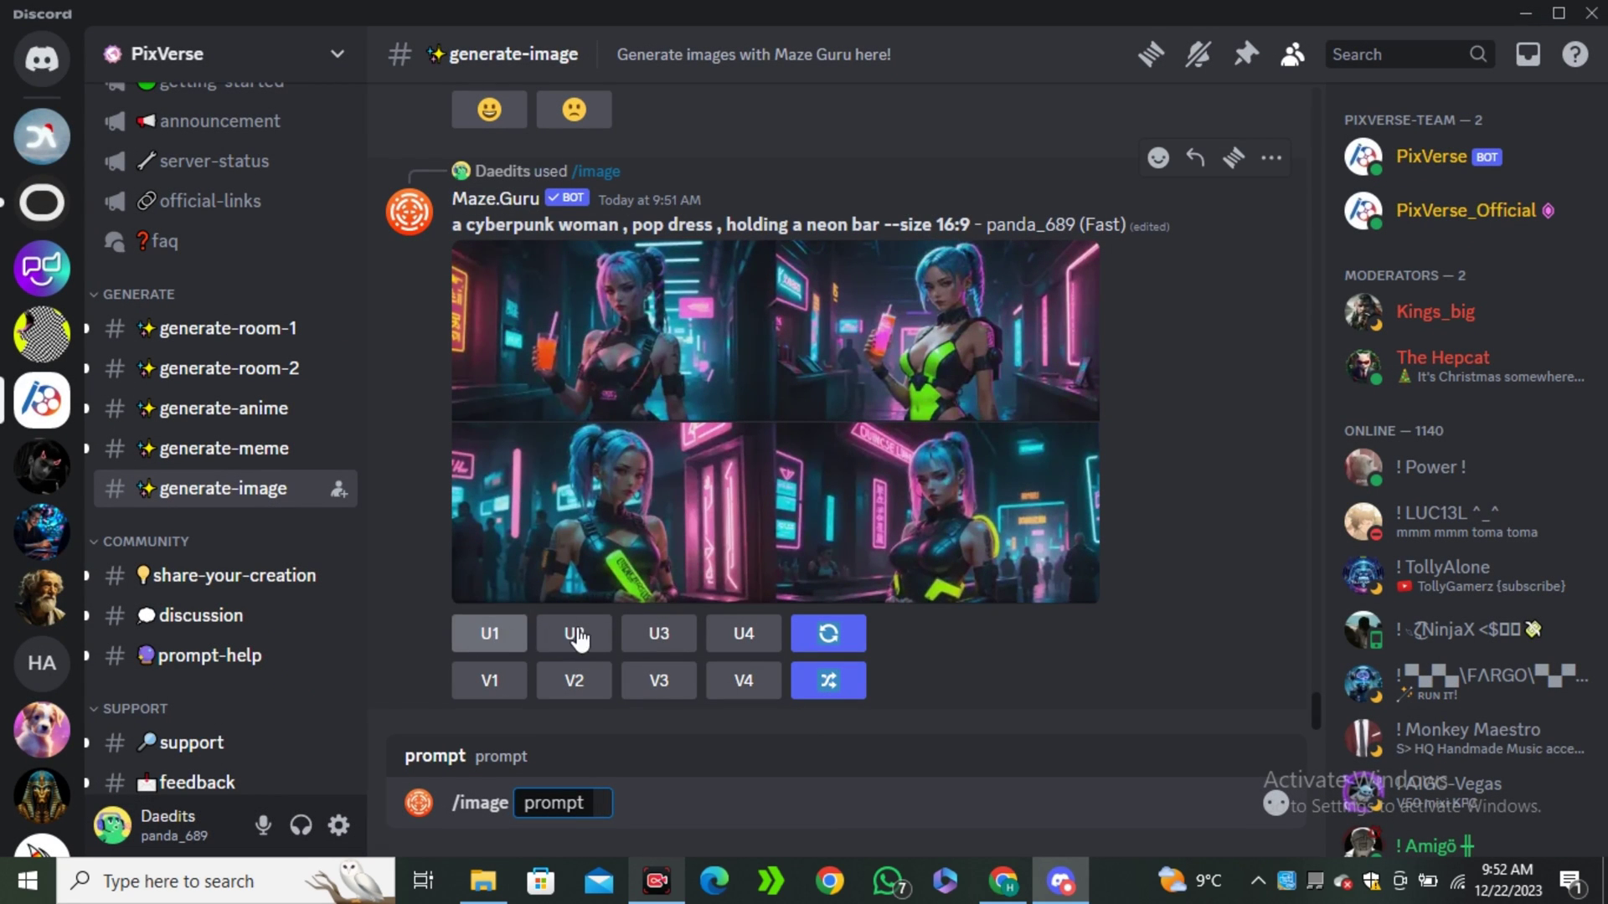
pyautogui.click(493, 644)
pyautogui.click(705, 454)
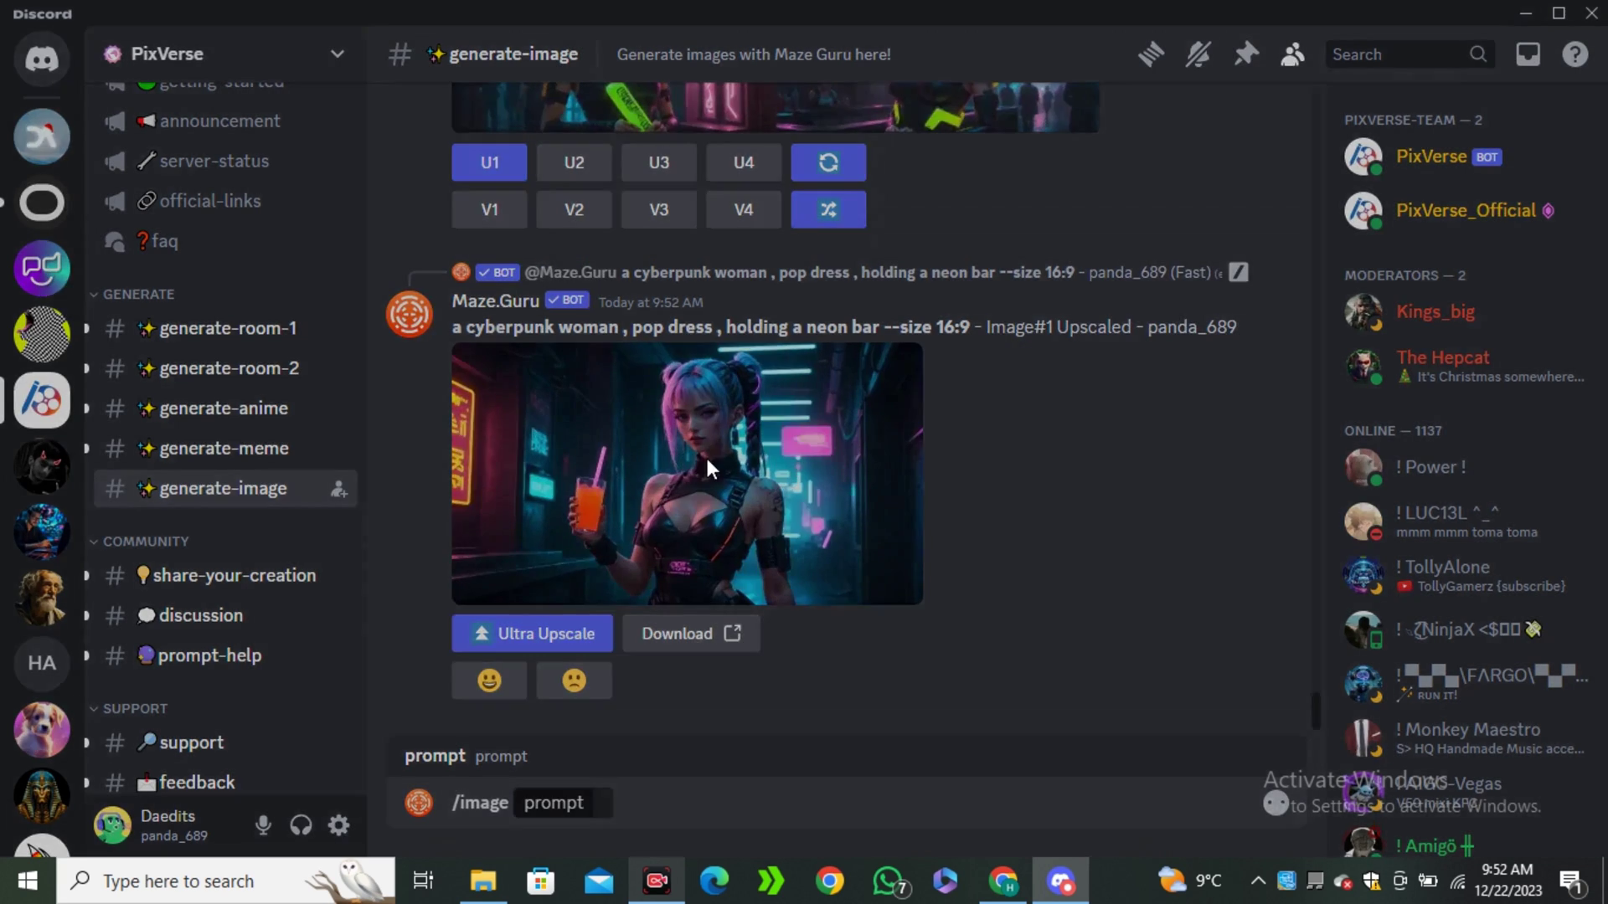
pyautogui.click(655, 579)
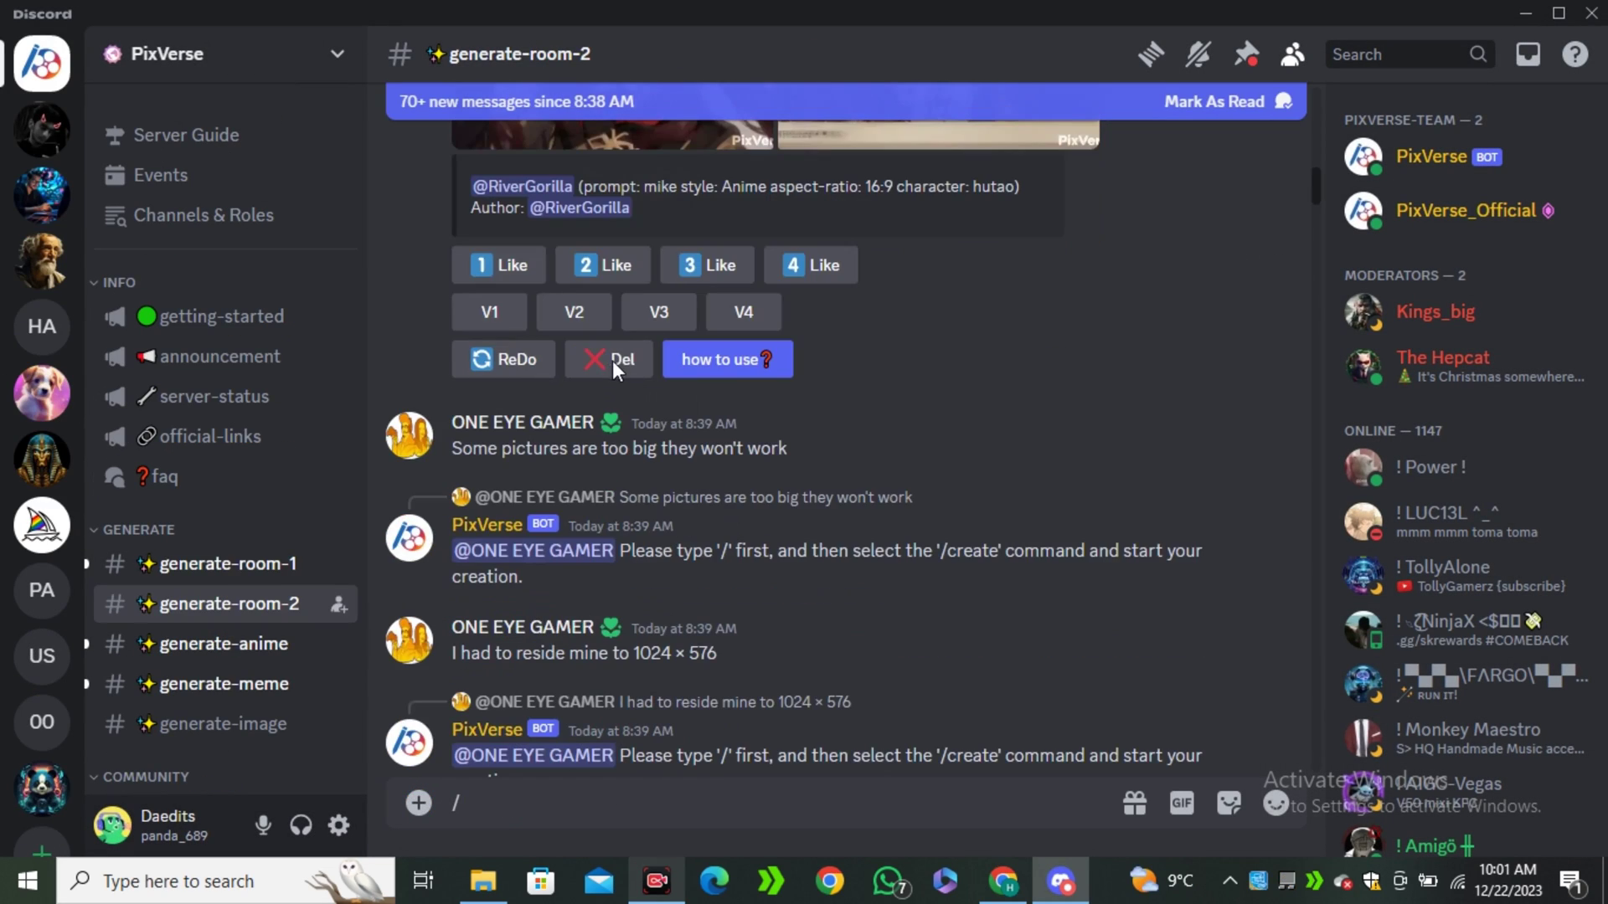
# - Scroll down through generate-room-2 to browse other members' generated videos
pyautogui.scroll(-3, 637, 384)
pyautogui.scroll(-4, 783, 499)
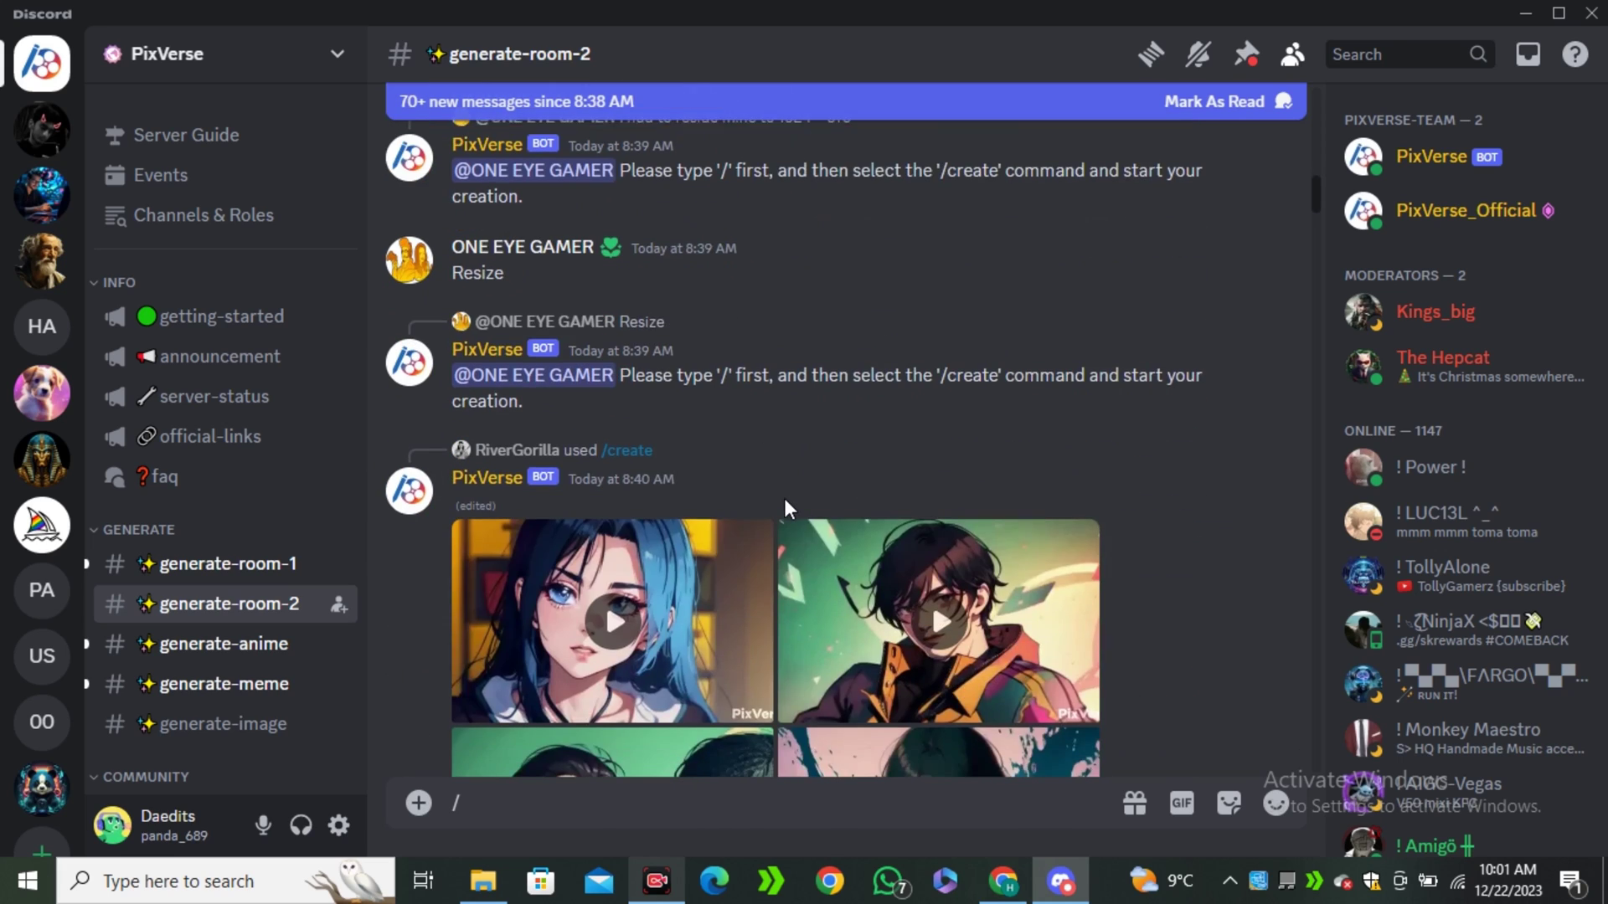
pyautogui.scroll(-3, 784, 499)
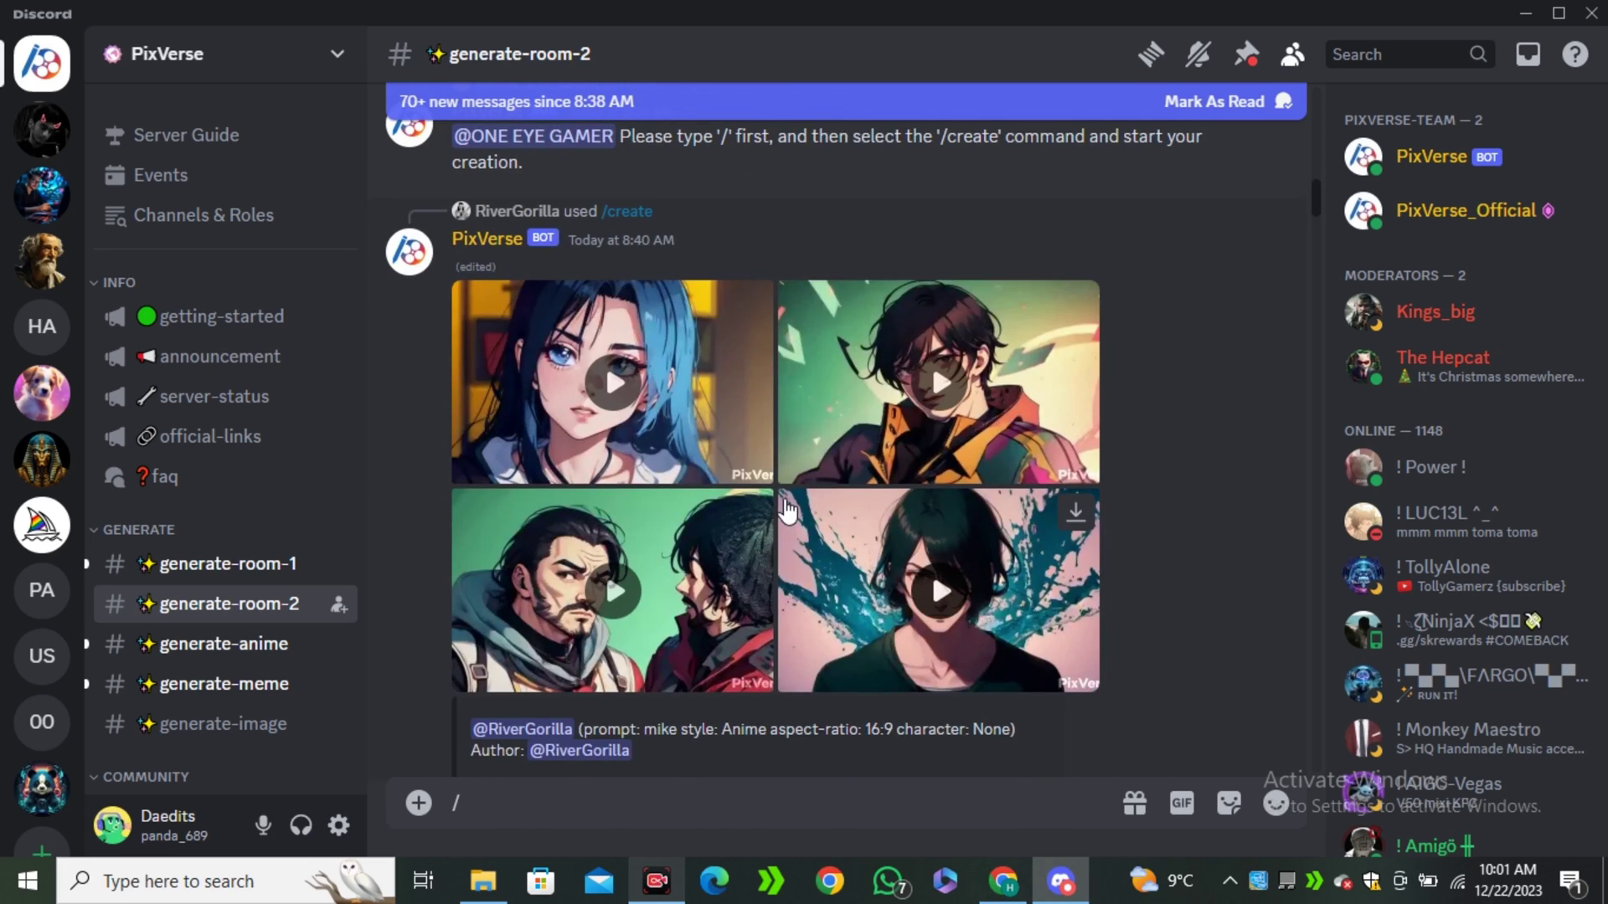
pyautogui.scroll(-5, 786, 509)
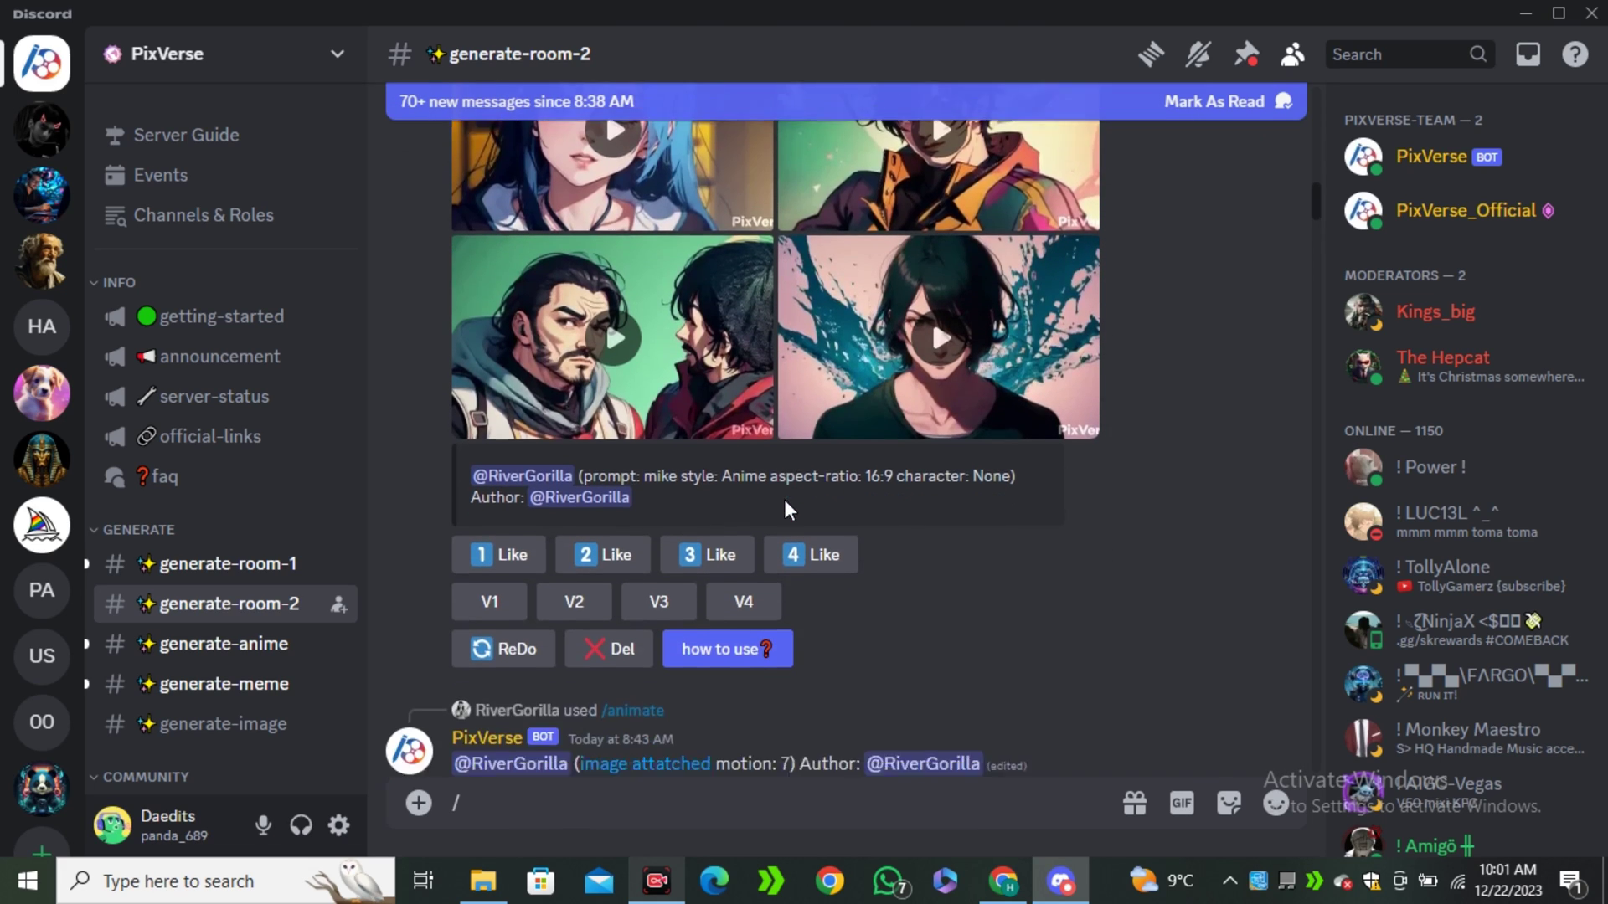
pyautogui.scroll(-8, 784, 499)
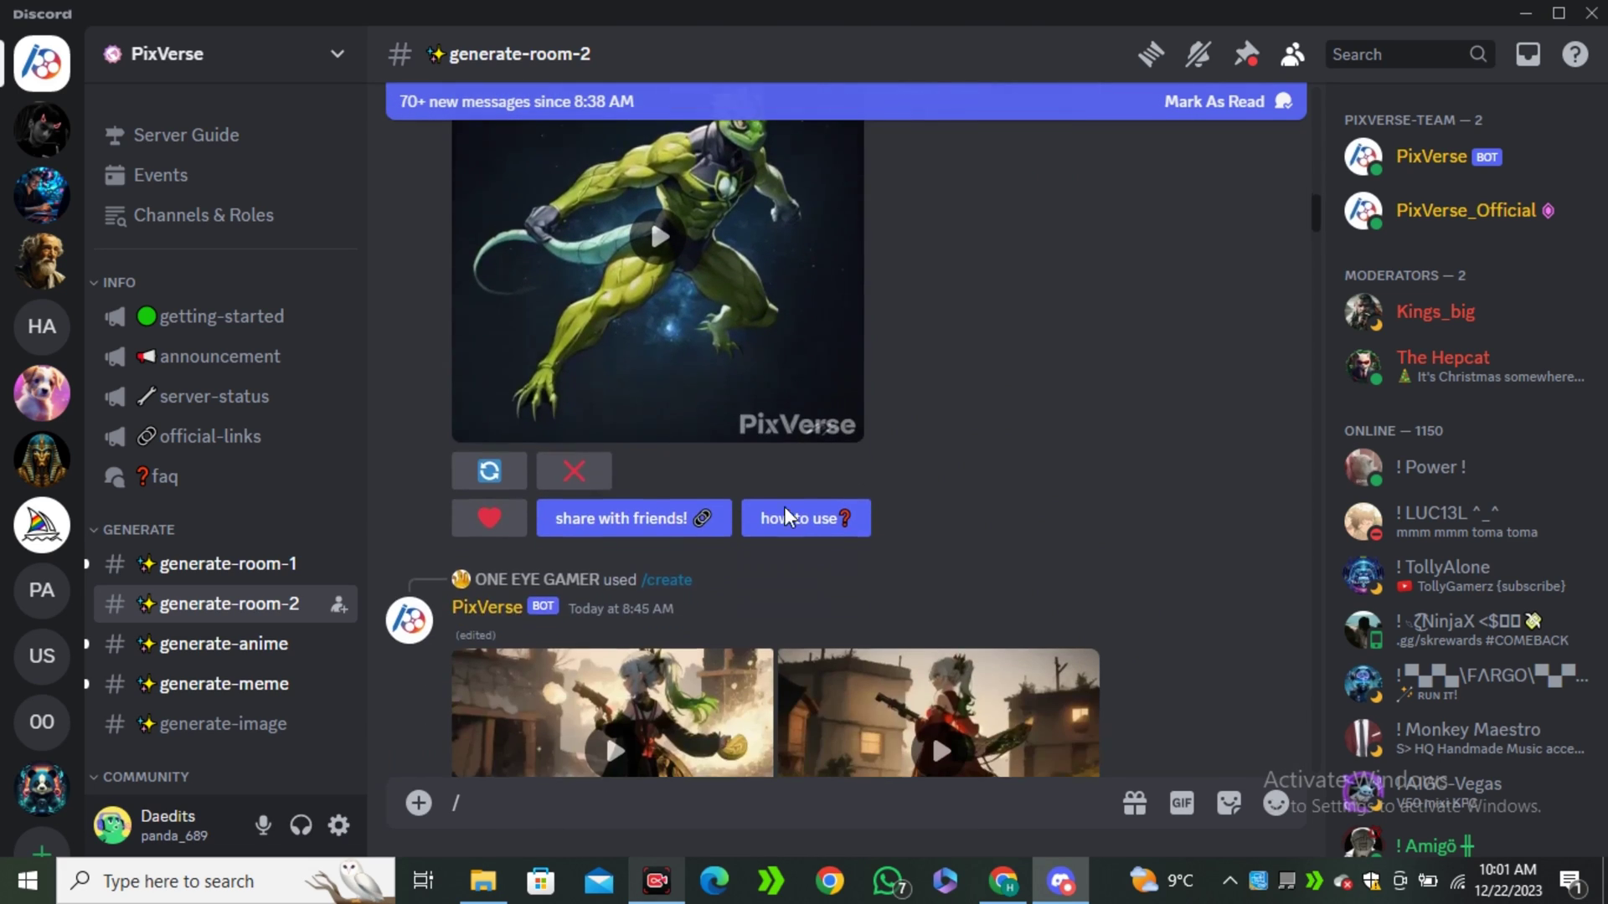